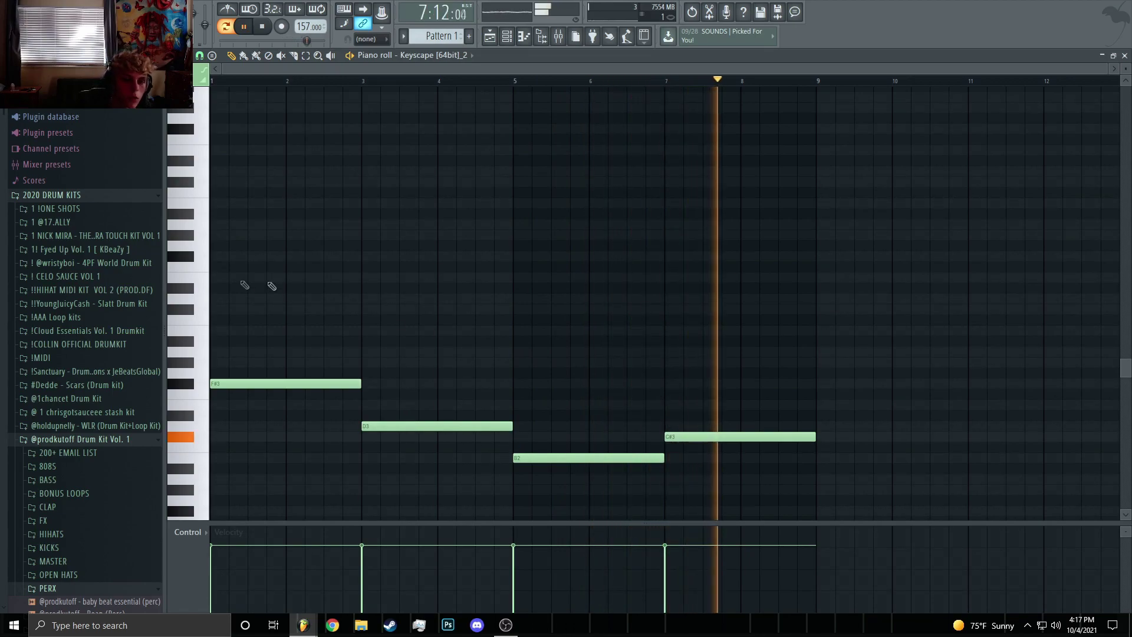
Draw an opening melody in bar 1 with A5, F#5, A5 with C#6, E6 and short C#6 with F#6, plus a two-note chord at bar 2
key("space")
scroll(308, 412, "up", 8)
scroll(228, 372, "up", 3)
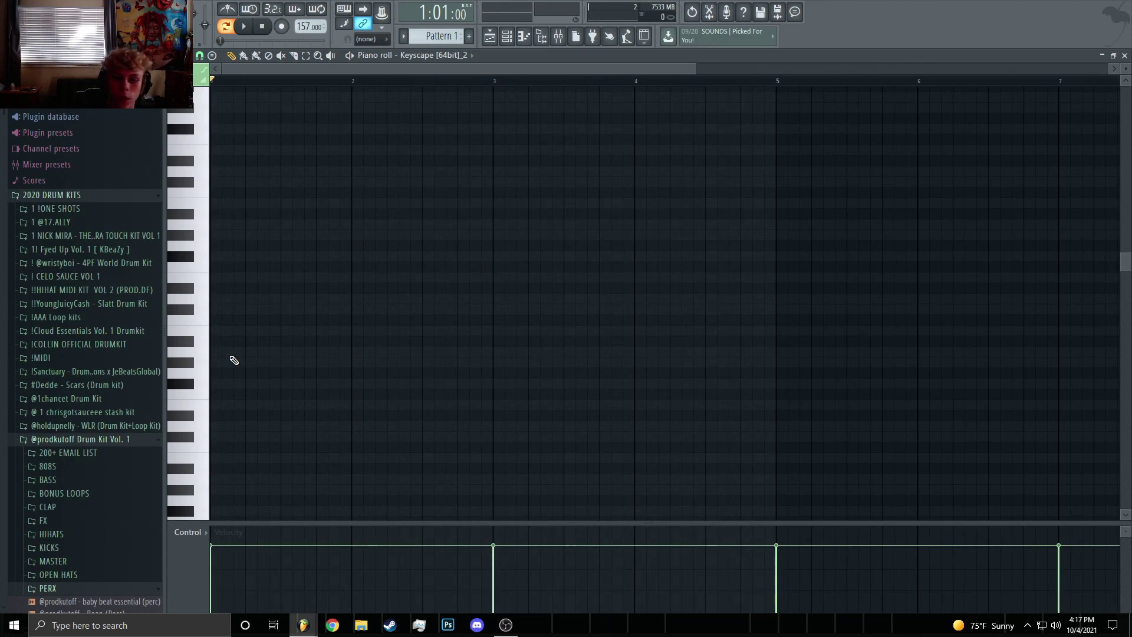
scroll(216, 360, "up", 3)
left_click(216, 360)
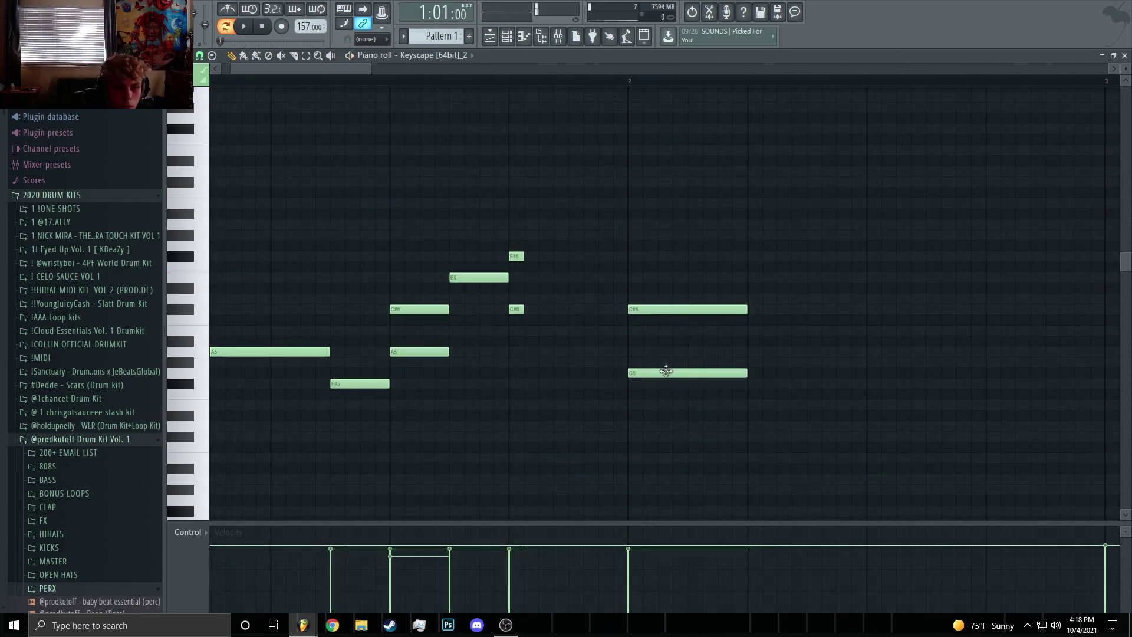
Lengthen the two chord notes in bar 2 and move them to B5 and F#6, auditioning the changes
key("space")
left_click_drag(663, 384, 1029, 319)
key("space")
left_click(875, 336)
left_click_drag(766, 383, 766, 329)
key("space")
key("space")
left_click_drag(731, 303, 726, 274)
key("space")
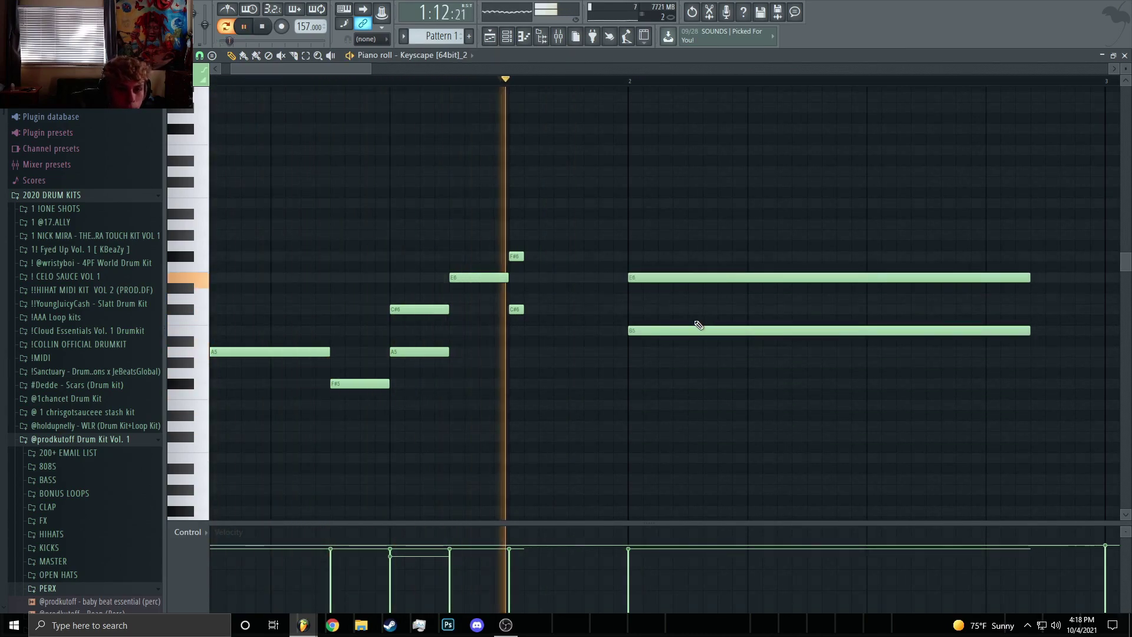
key("space")
left_click_drag(682, 277, 682, 252)
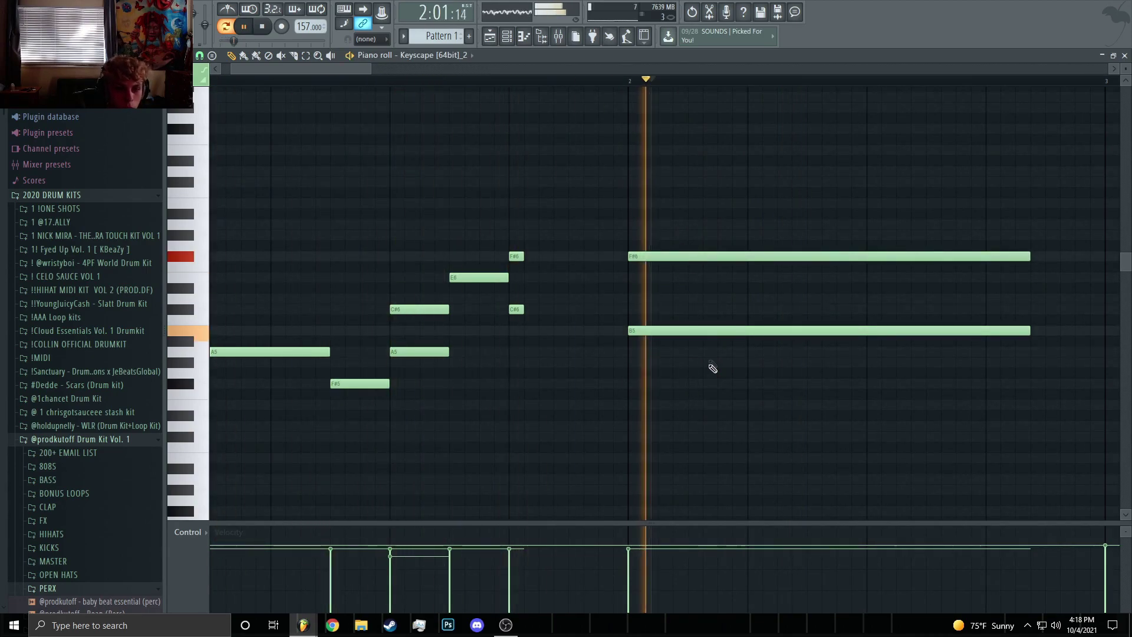
Extend the B5 and F#6 chord notes to fill bar 2 exactly
scroll(718, 361, "down", 3)
key("space")
scroll(506, 336, "up", 1)
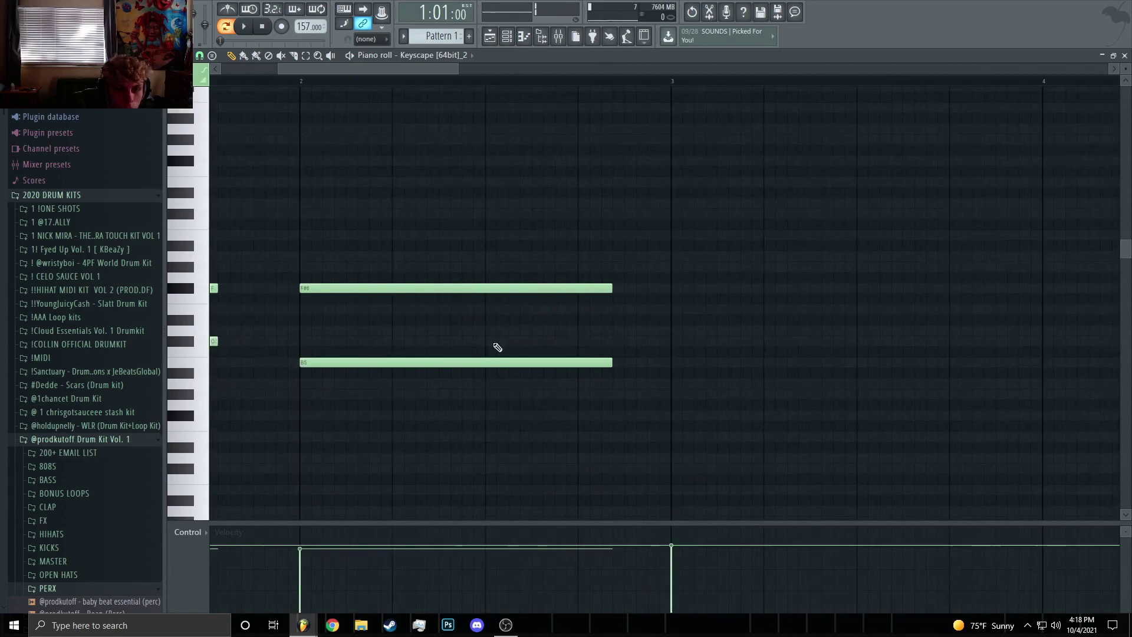
left_click_drag(526, 409, 505, 279, "ctrl")
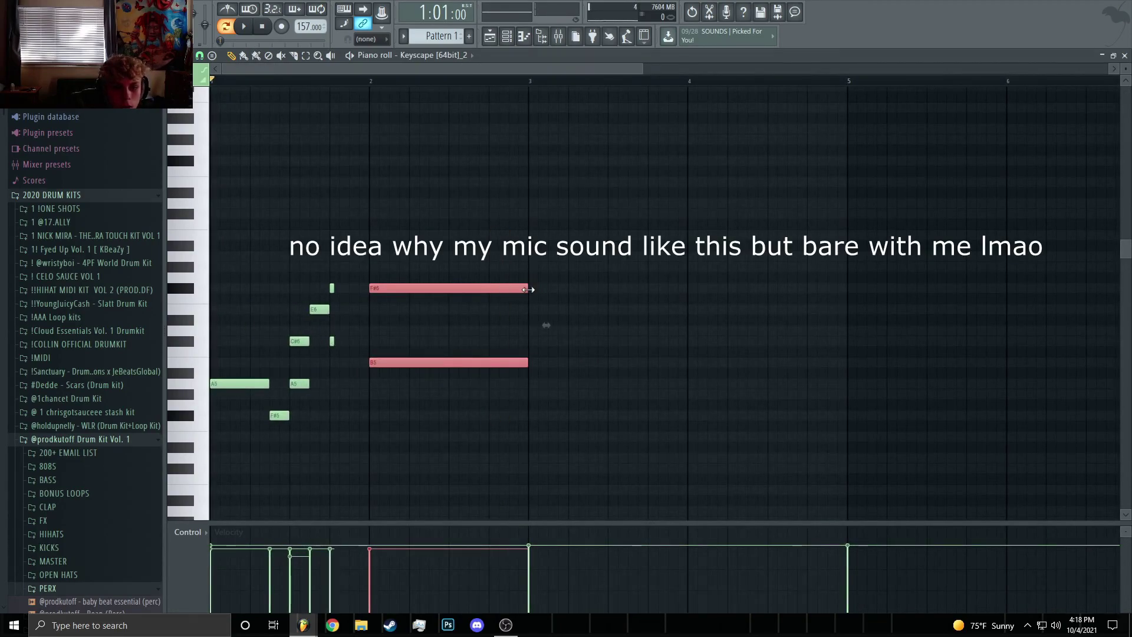
Select the whole two-bar phrase and duplicate it to fill eight bars
key("ctrl+b")
key("ctrl+z")
key("ctrl+a")
key("ctrl+b")
key("ctrl+b")
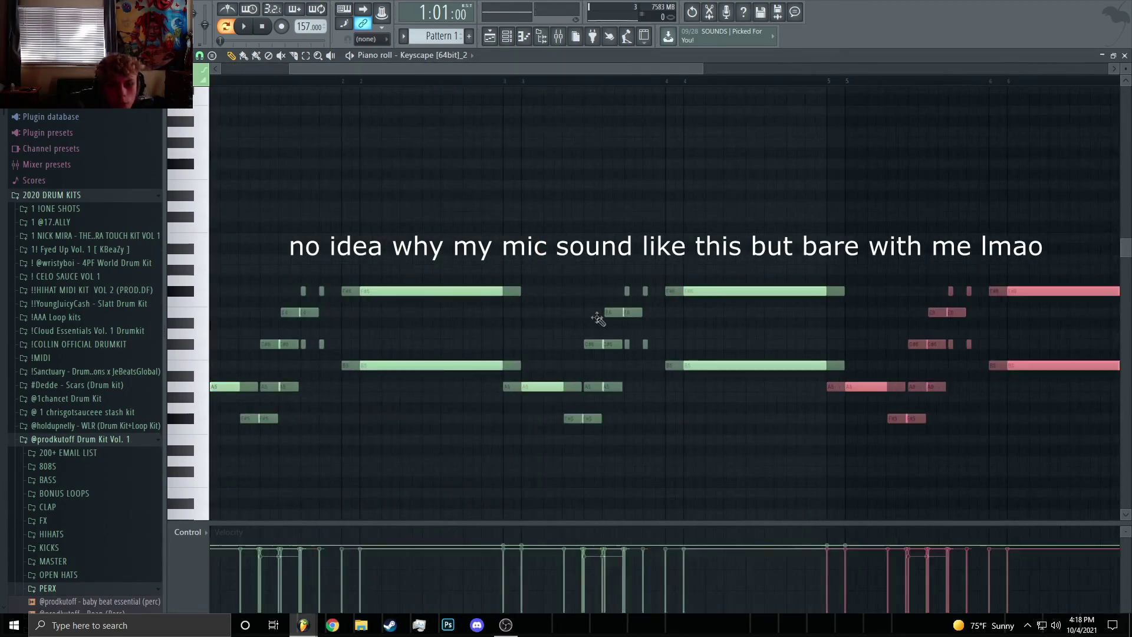
scroll(602, 322, "down", 3)
key("ctrl+b")
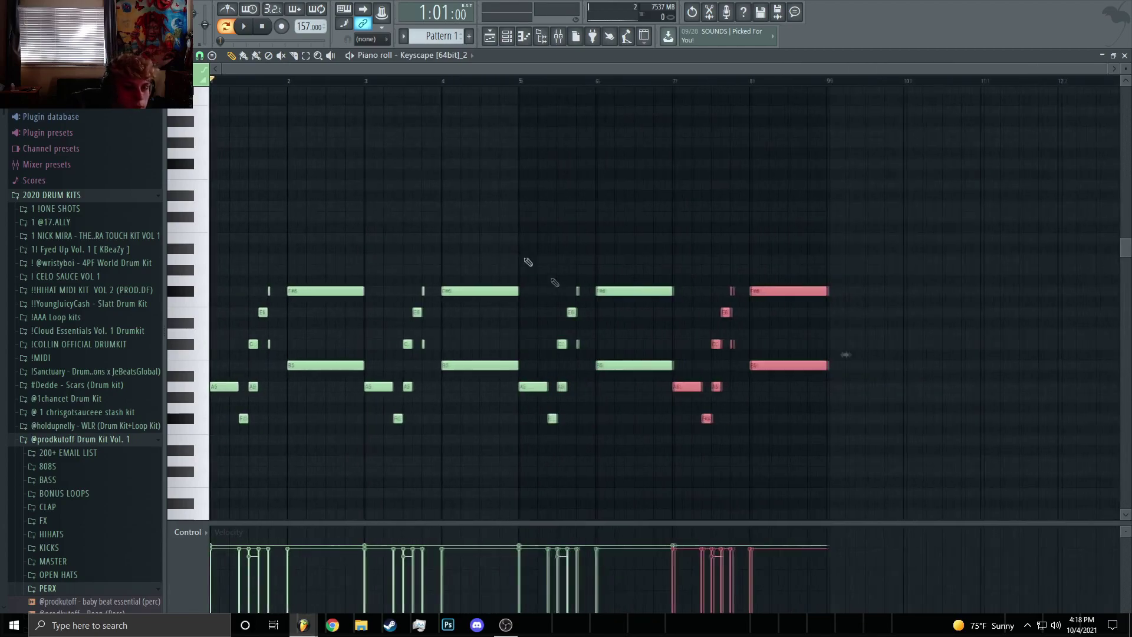
Add three short consecutive C#6 notes across the second half of bar 2
scroll(551, 283, "down", 2)
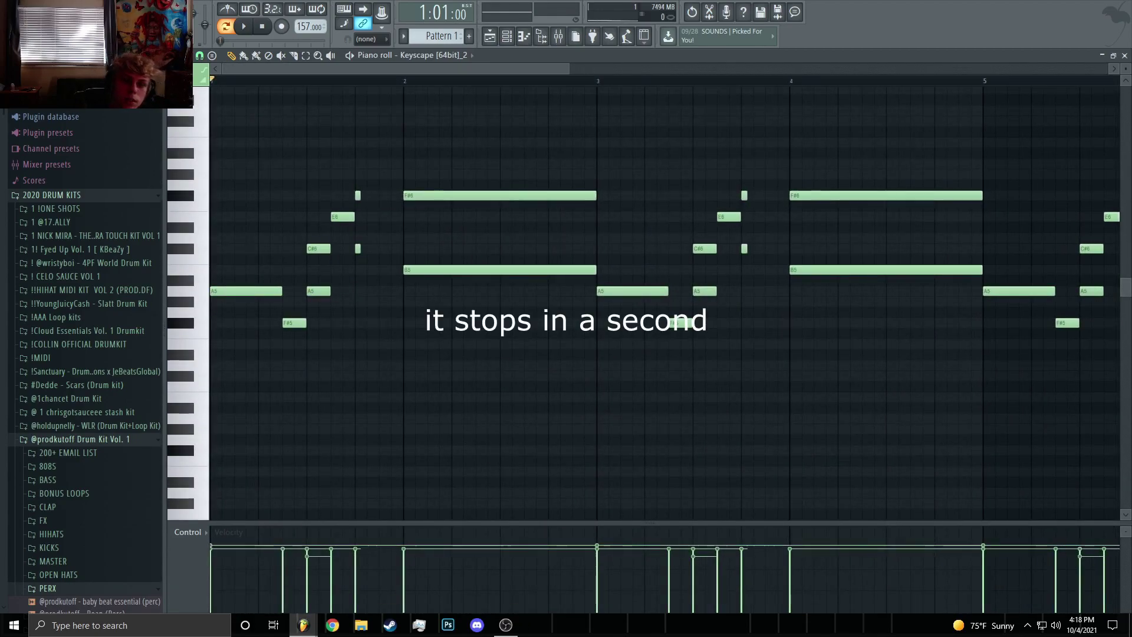
key("space")
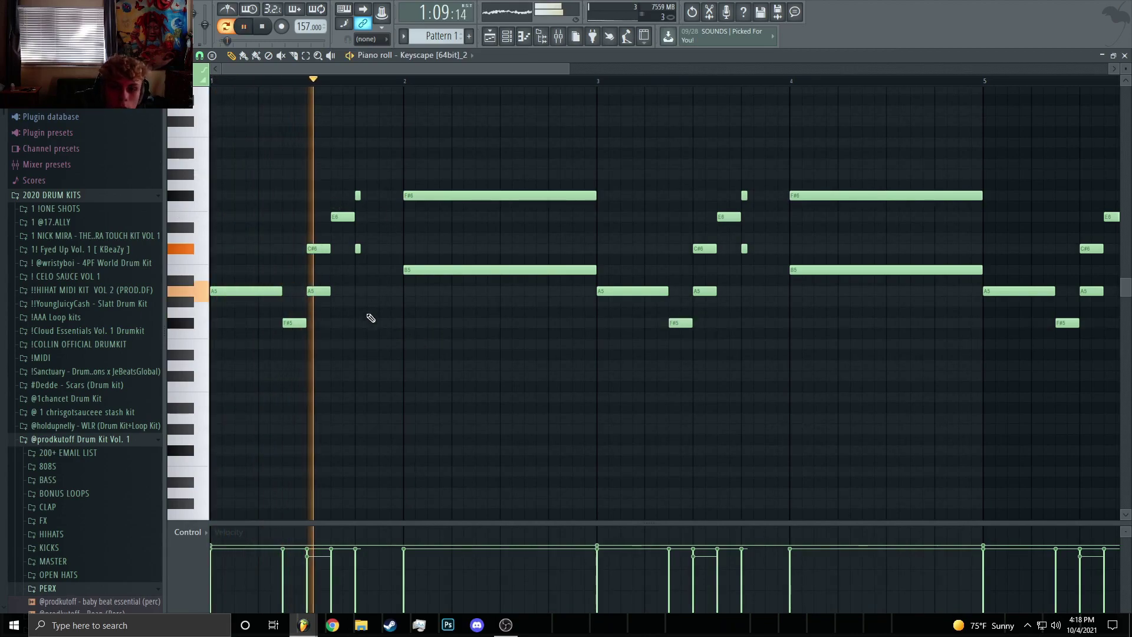
scroll(460, 259, "up", 2)
key("space")
scroll(502, 257, "up", 1)
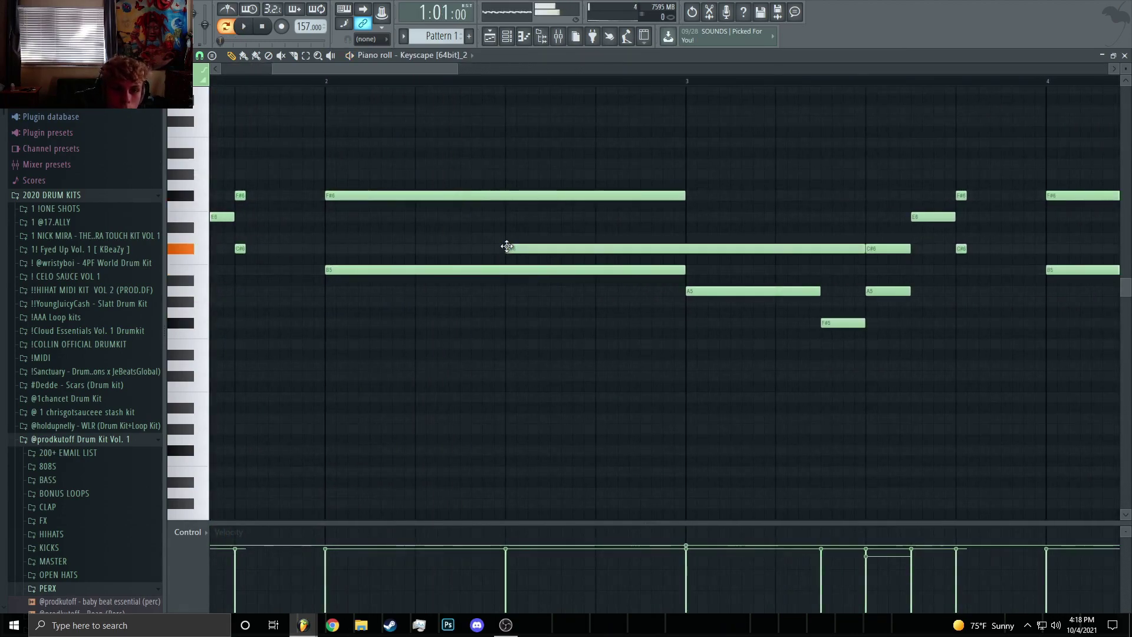
left_click(201, 201)
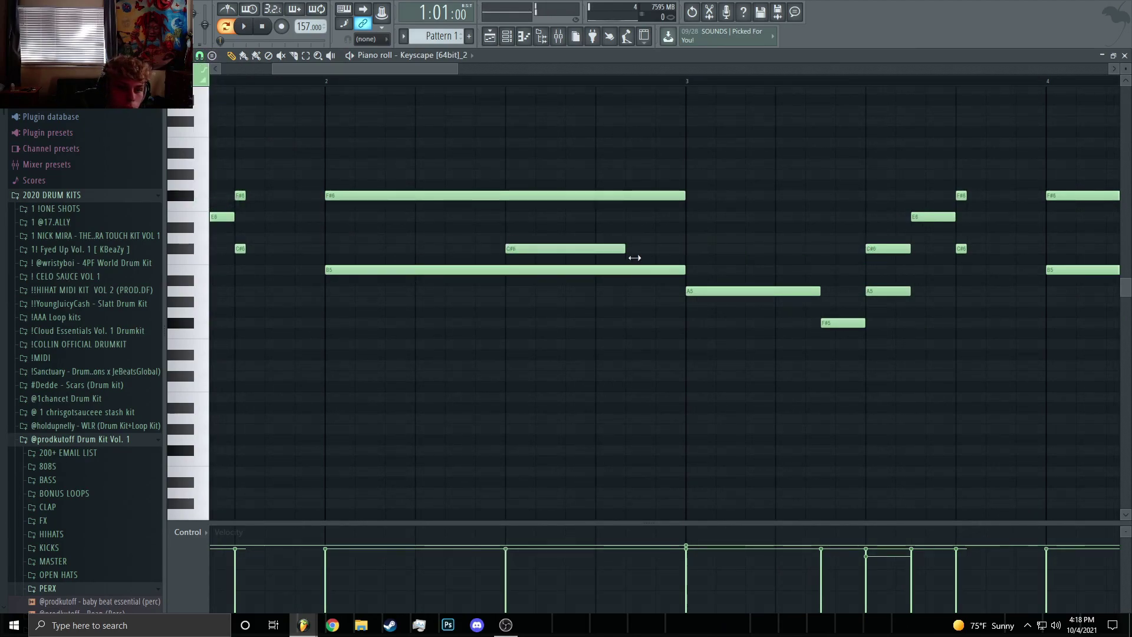
scroll(521, 251, "down", 3)
key("space")
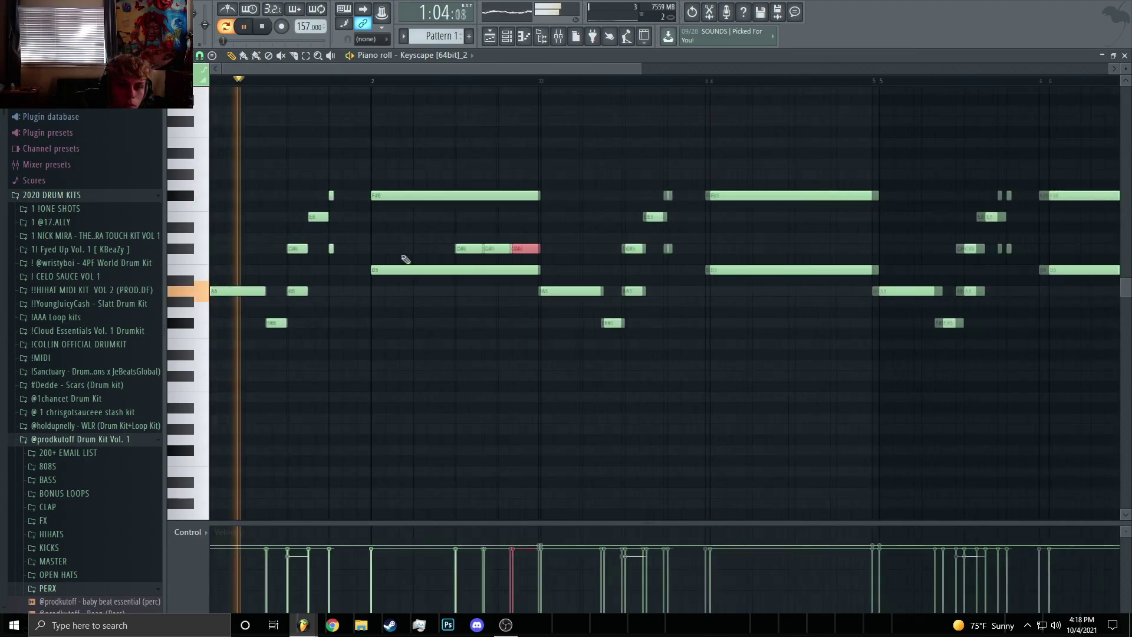
Add a softer bar-long C#7 over bar 2 and give the three short C#6 notes progressively falling velocities
key("space")
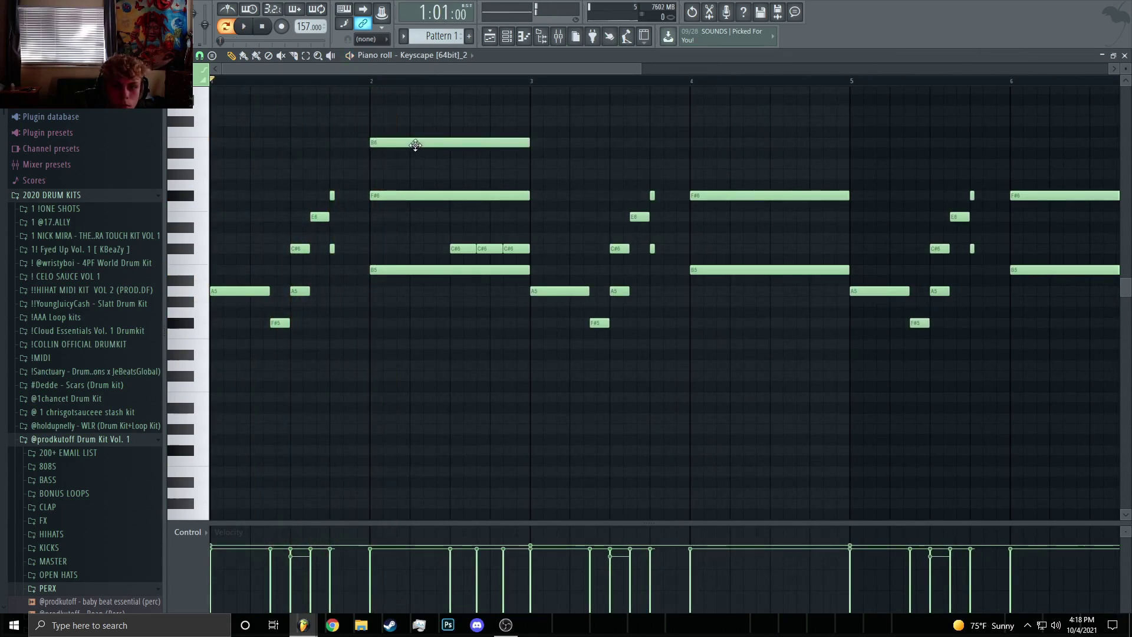
key("space")
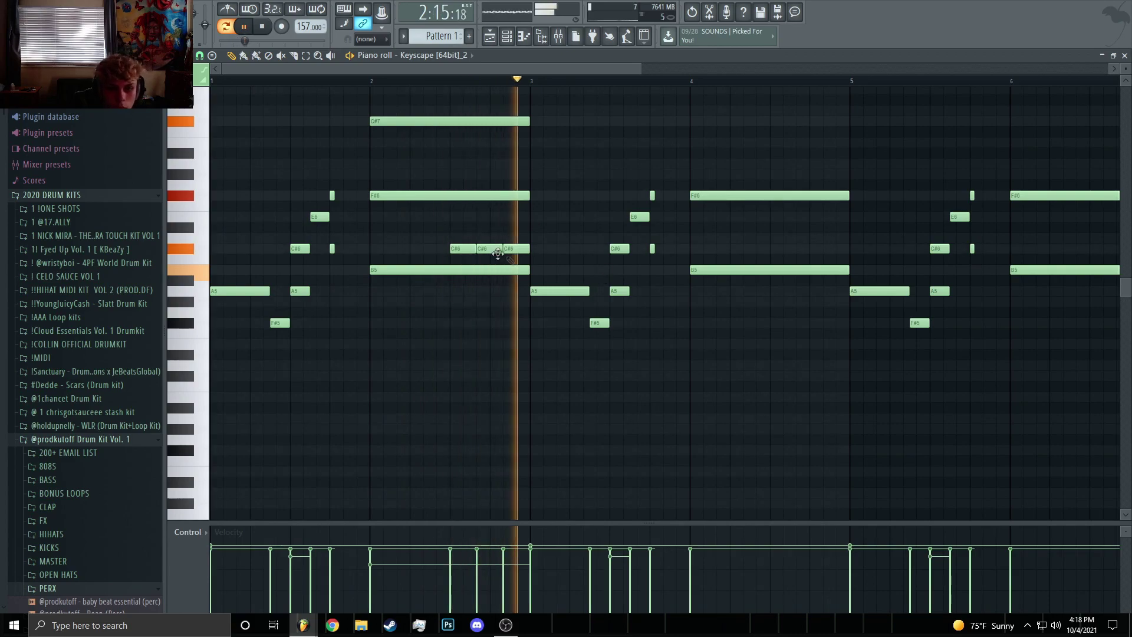
left_click_drag(511, 261, 449, 244)
left_click_drag(506, 594, 444, 557)
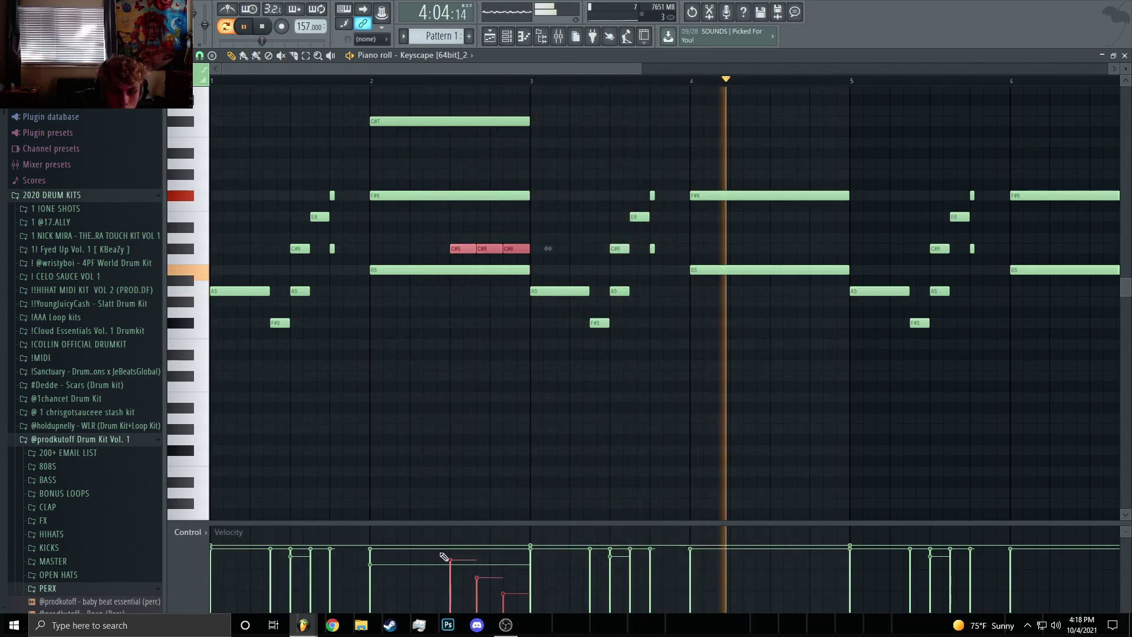
Replace the notes in bars 3 to 8 with copies of the reworked two-bar phrase
scroll(518, 409, "down", 4)
left_click_drag(384, 400, 985, 5)
key("Delete")
scroll(378, 383, "up", 2)
key("ctrl+b")
key("ctrl+b")
key("ctrl+b")
key("ctrl+b")
key("Delete")
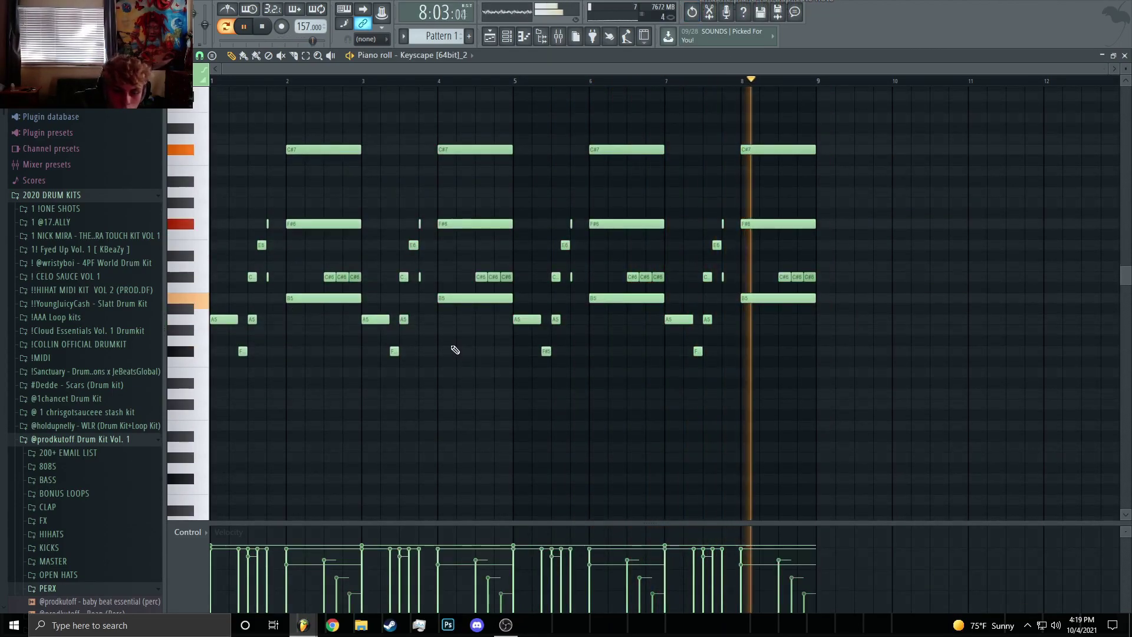
Add a G#6 from beat 2 of bar 4 and an A6 running to the bar's end, and raise their velocities
scroll(235, 372, "up", 3)
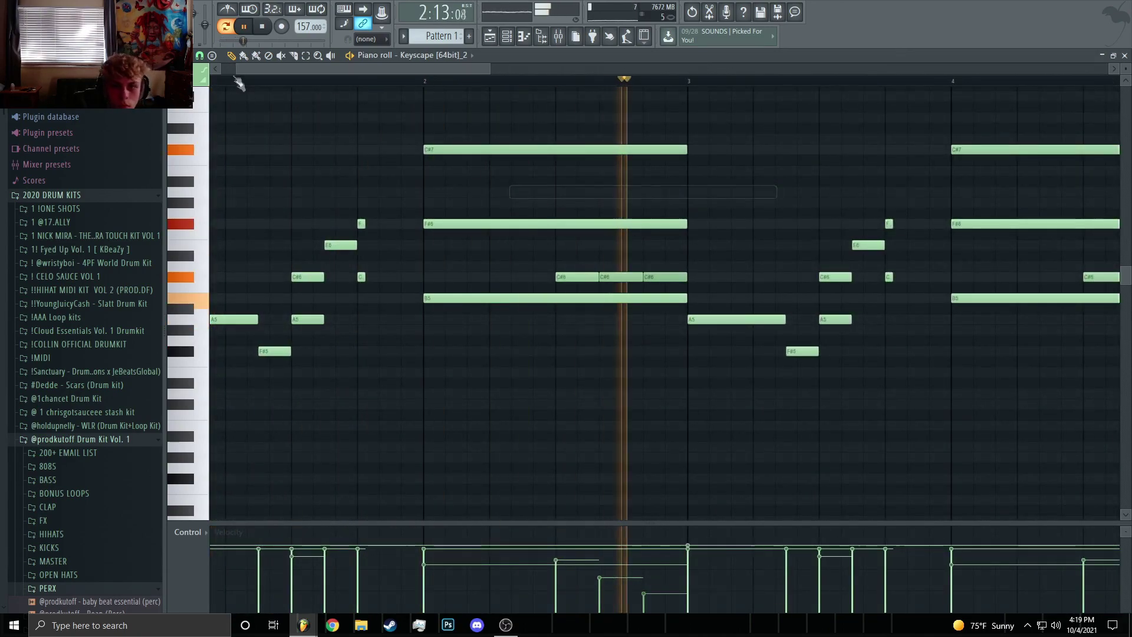
left_click(199, 55)
left_click(207, 154)
scroll(582, 199, "down", 2)
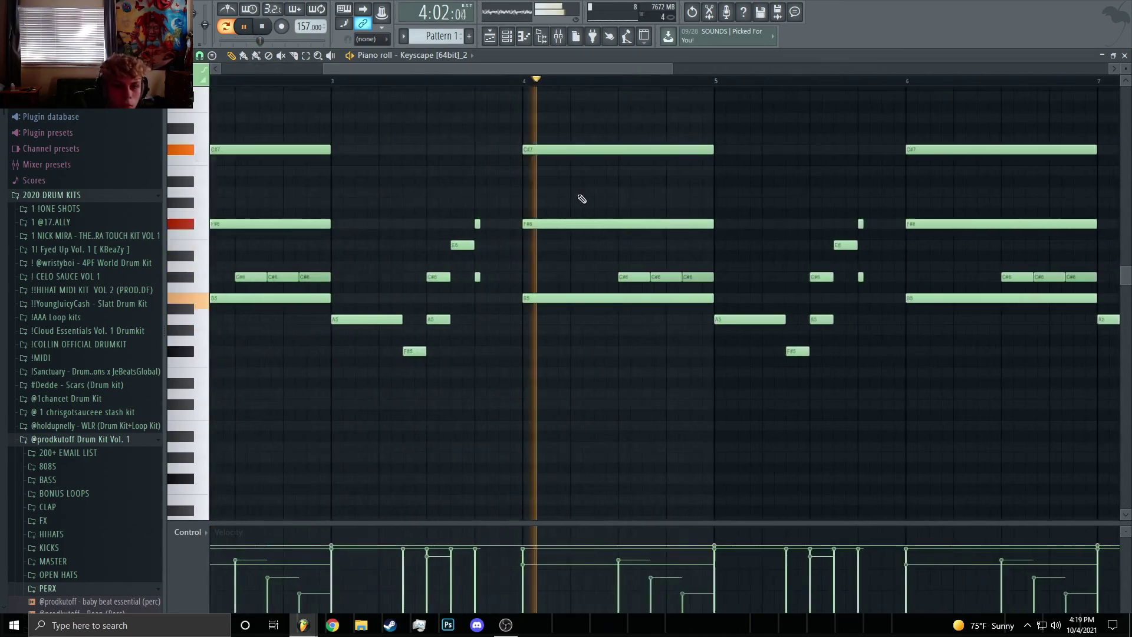
left_click(582, 199)
key("space")
scroll(578, 203, "up", 1)
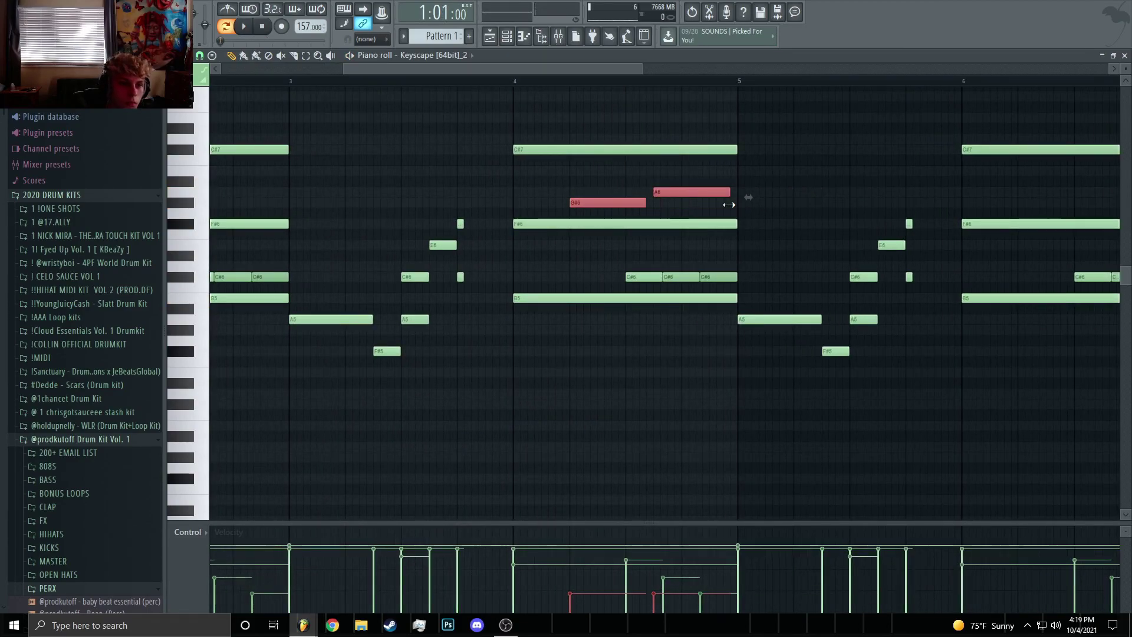
left_click(739, 208)
scroll(744, 236, "down", 3)
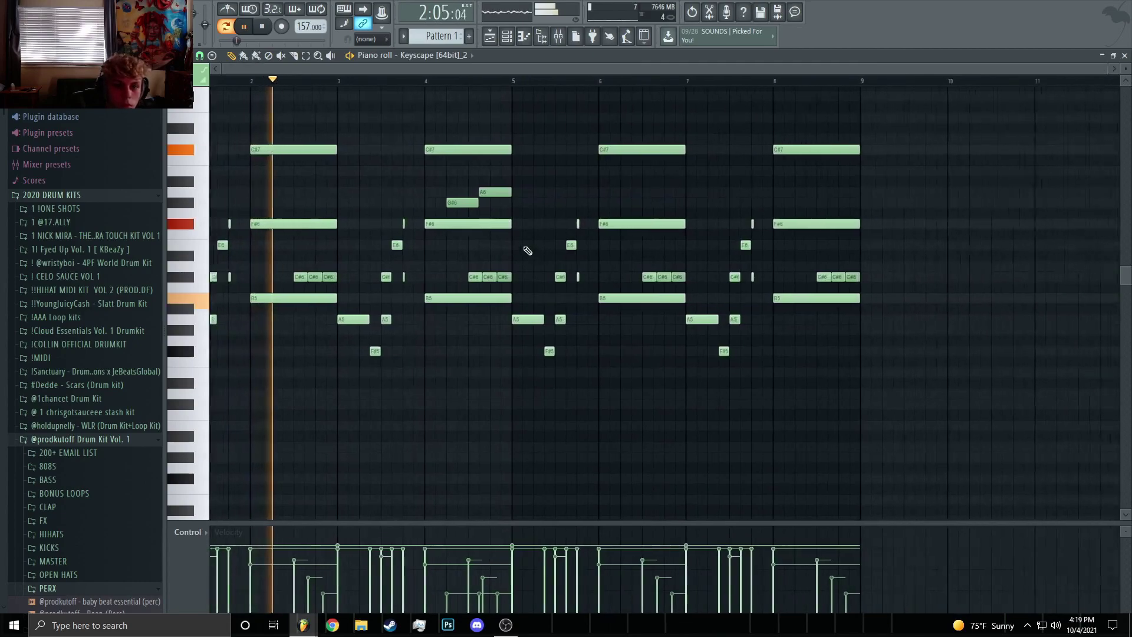
left_click(463, 203)
left_click(498, 192)
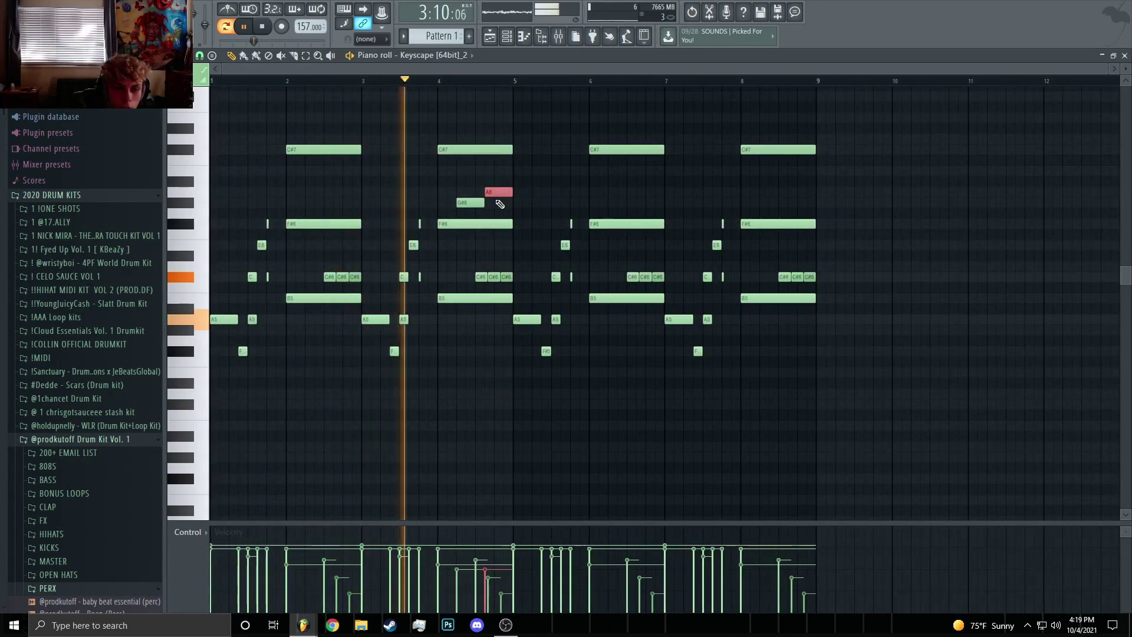
Extend the counter-melody with F#6 through bar 5, G#6 from mid bar 6, A6 from bar 7 and B6 in the second half of bar 8
left_click(512, 208)
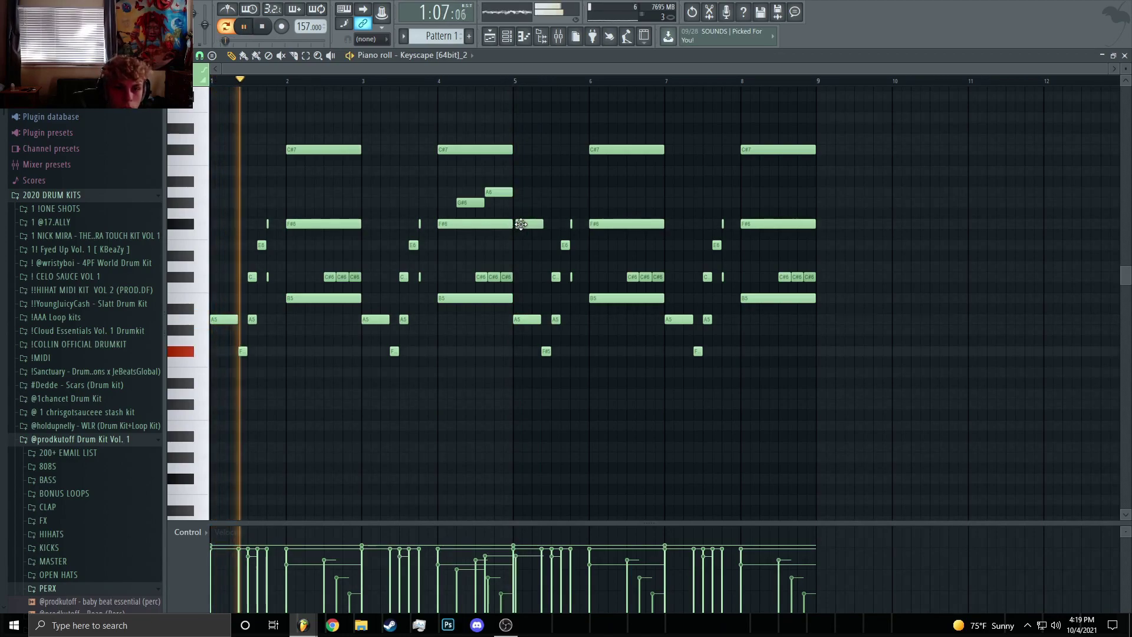
left_click_drag(553, 230, 591, 240)
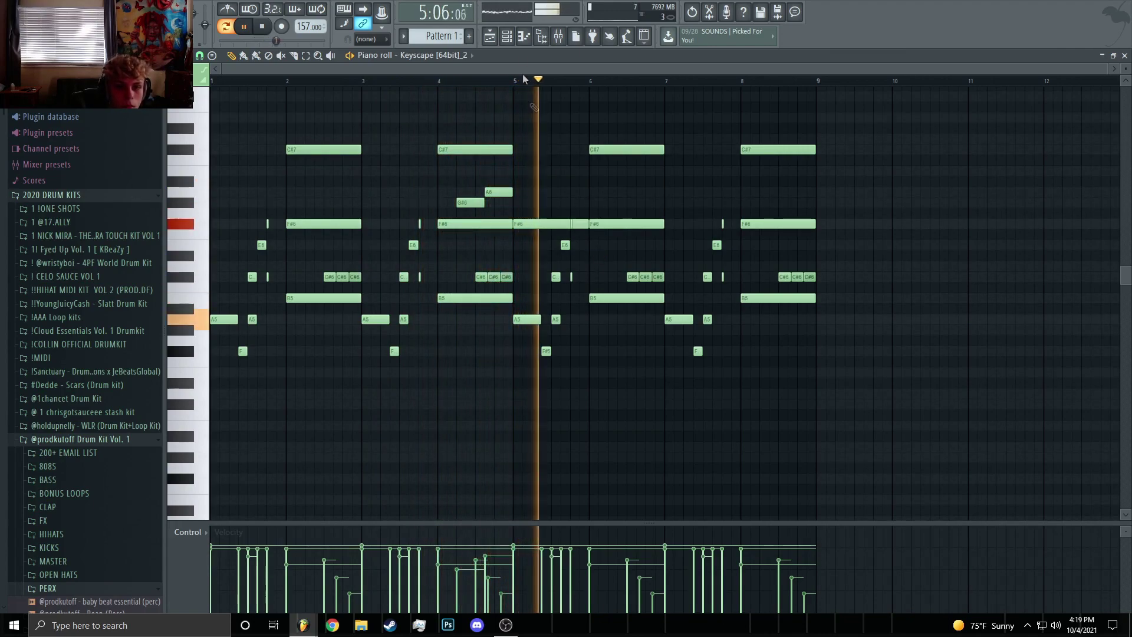
left_click(628, 202)
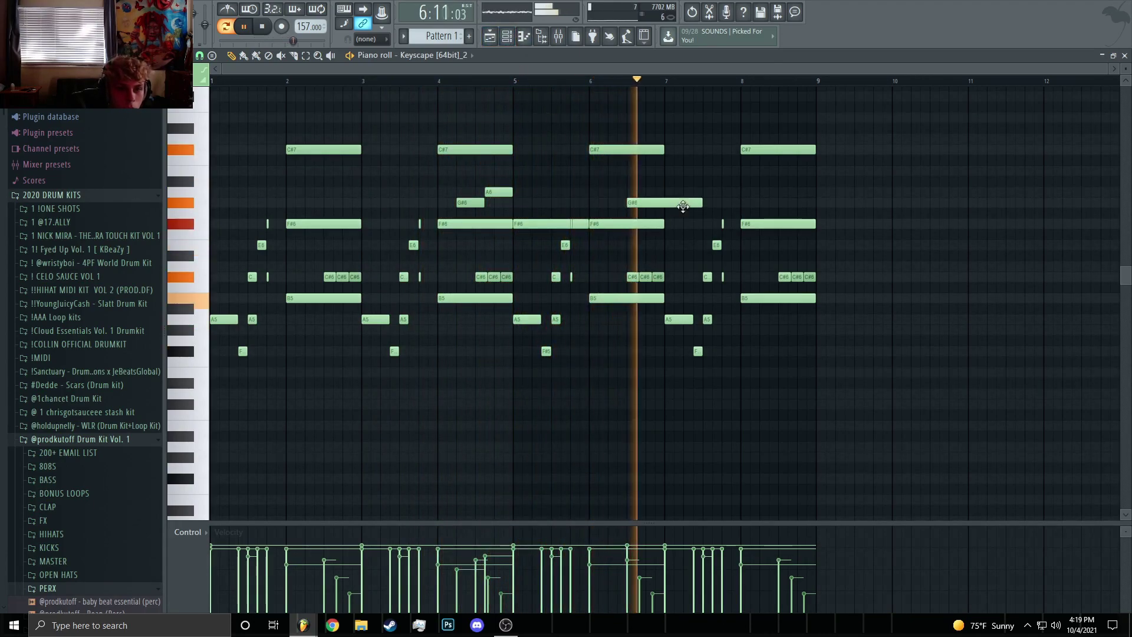
left_click(669, 191)
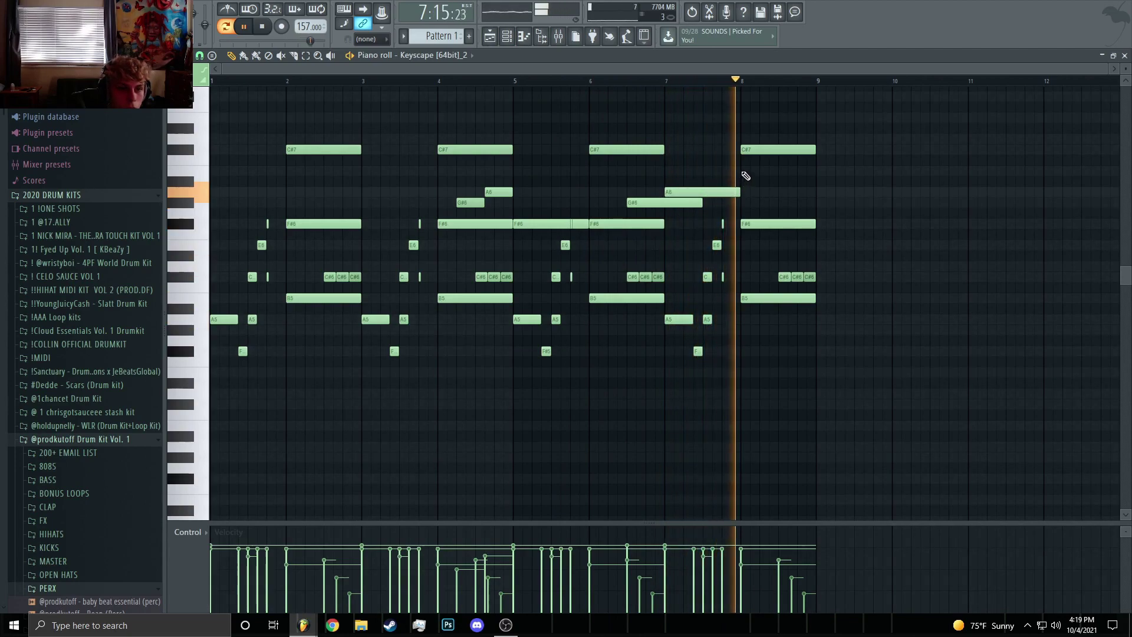
left_click(782, 171)
left_click_drag(827, 172, 816, 172)
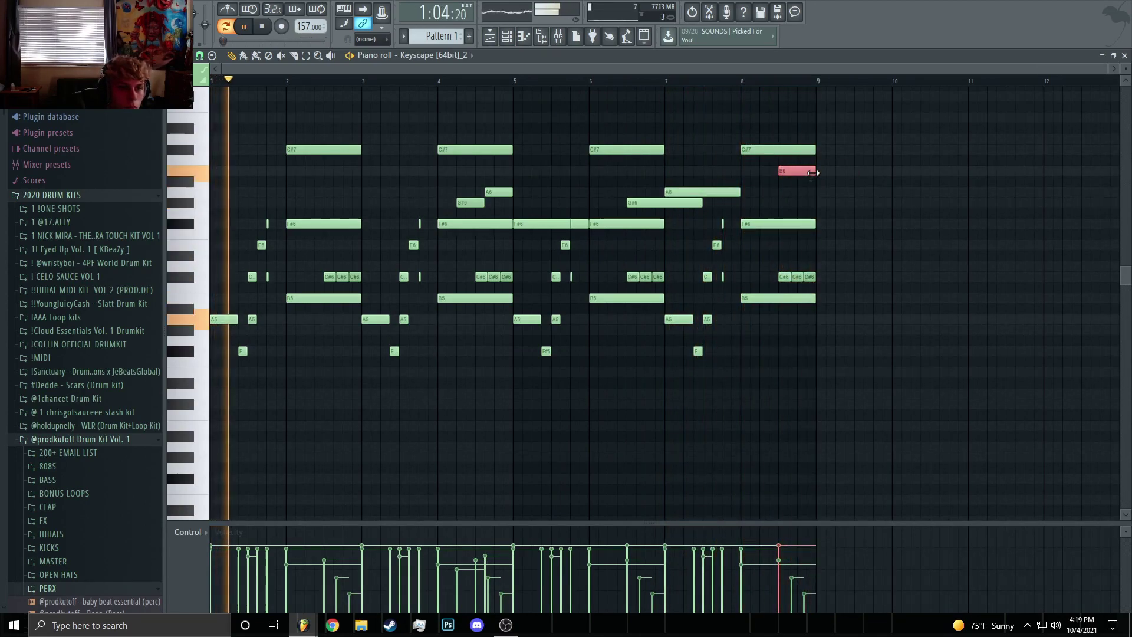
Shorten the G#6 to end with bar 6 and lengthen the A6 until the B6 starts in bar 8
left_click(703, 200)
left_click_drag(703, 199, 665, 202)
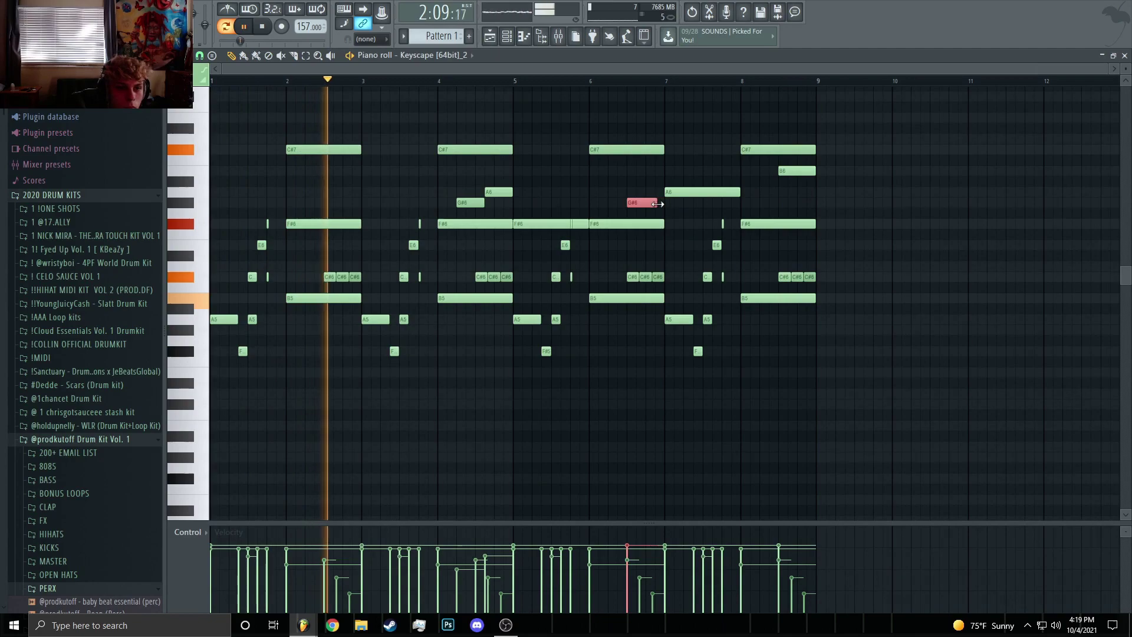
left_click_drag(740, 192, 775, 197)
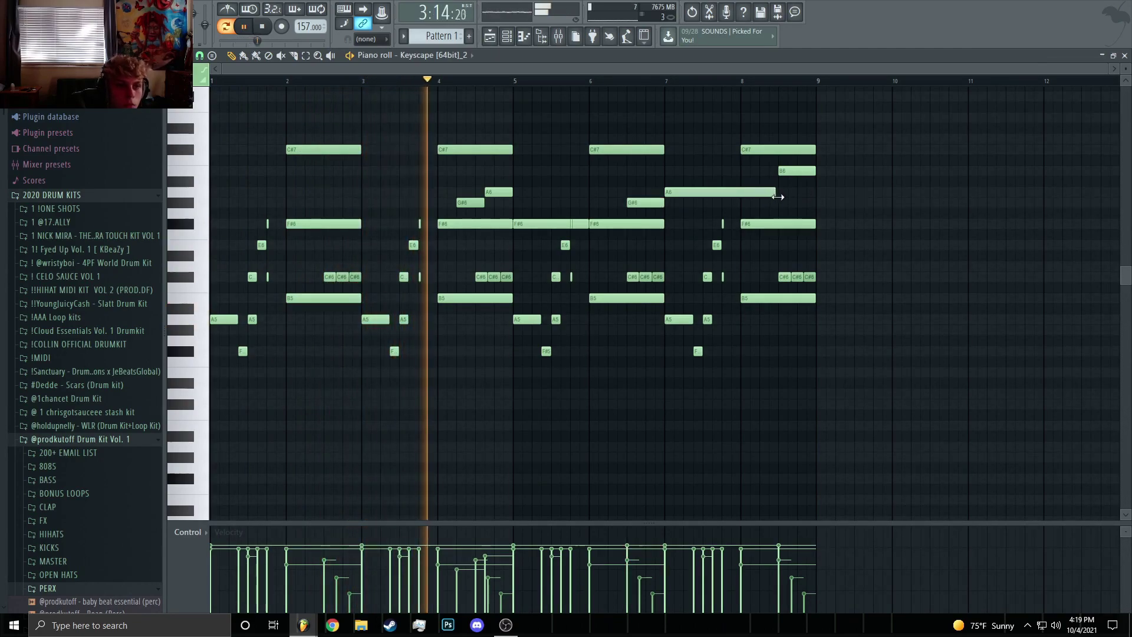
Raise the second and third short C#6 notes in bar 6 to E6 and F#6
scroll(680, 275, "up", 3)
left_click_drag(681, 275, 682, 244)
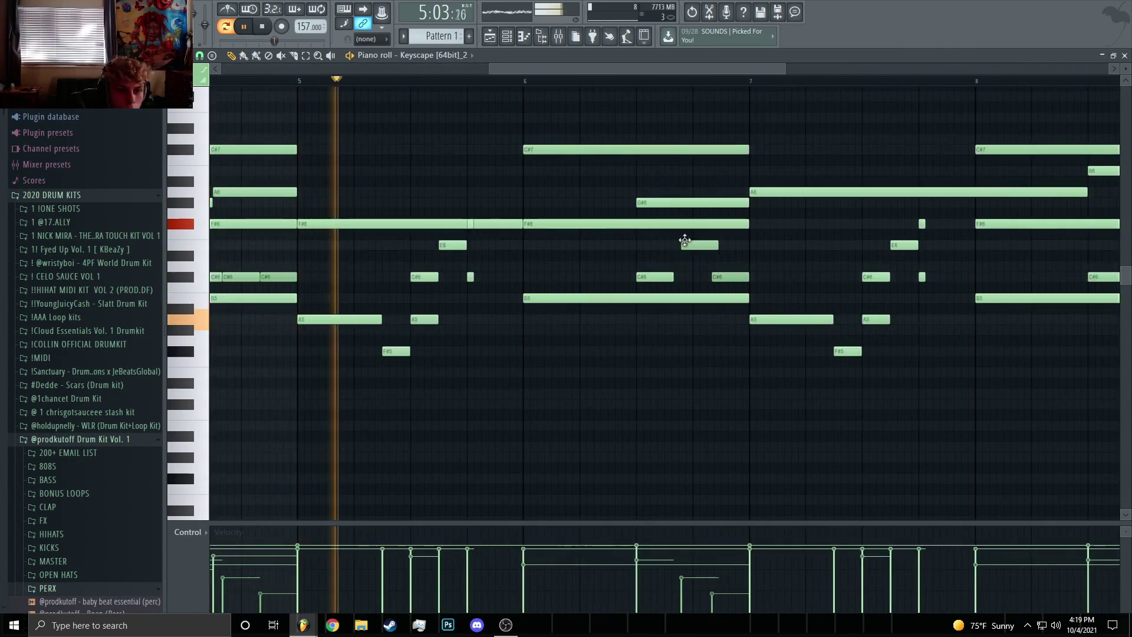
left_click_drag(724, 275, 733, 254)
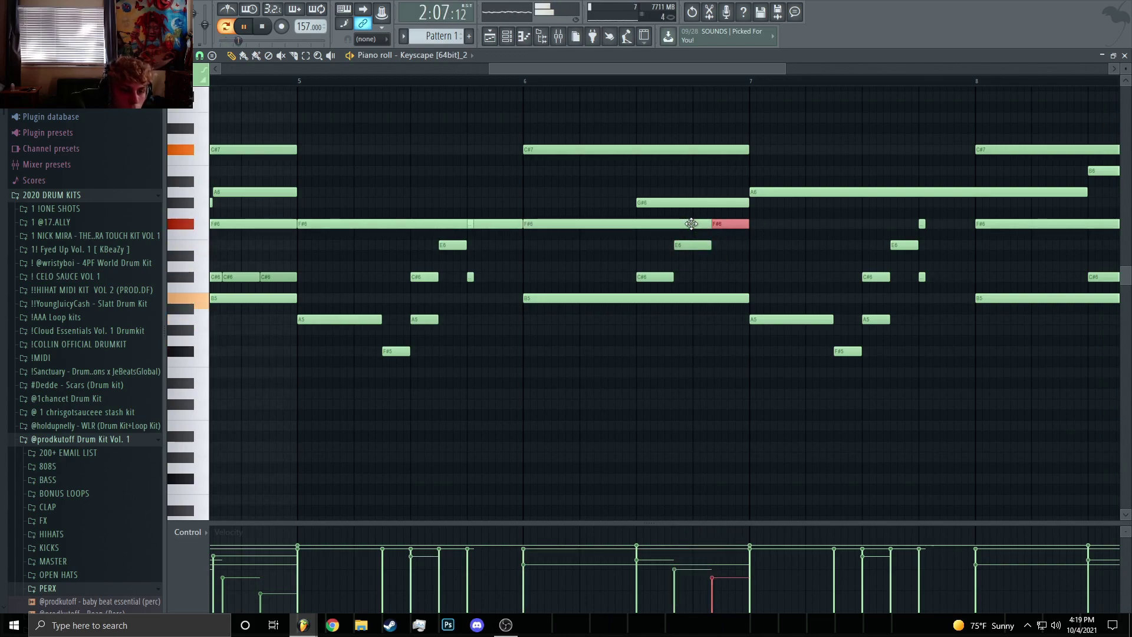
scroll(725, 337, "down", 4)
Add the Moog Bass 3 sample from the drum kit's BASS folder as a new channel in the Channel rack
key("F6")
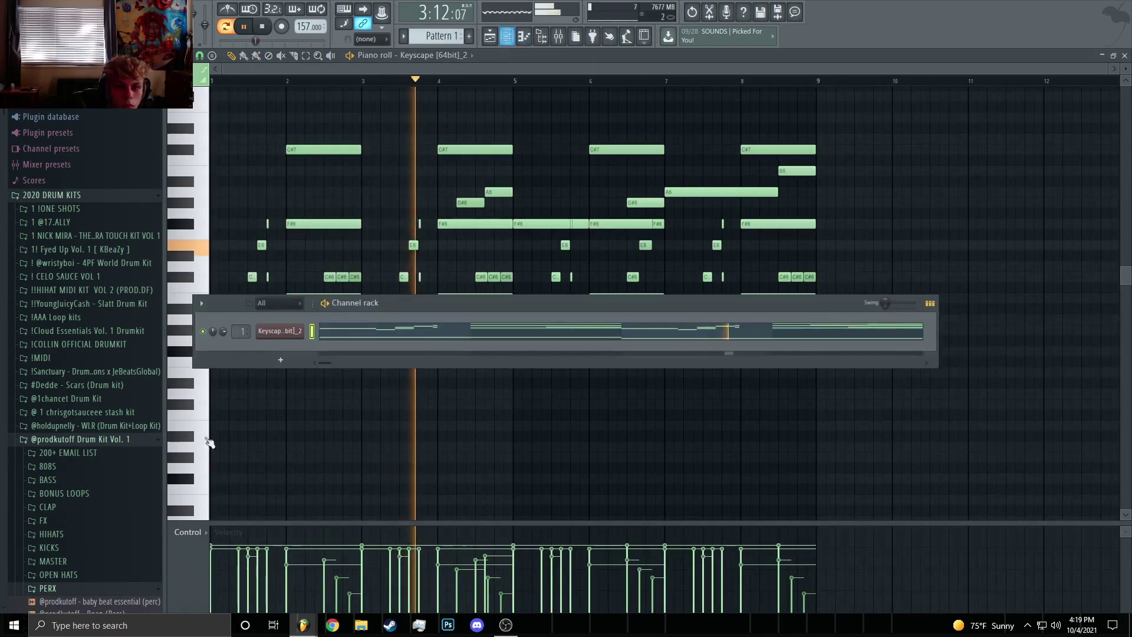
key("space")
scroll(68, 416, "down", 3)
left_click(68, 332)
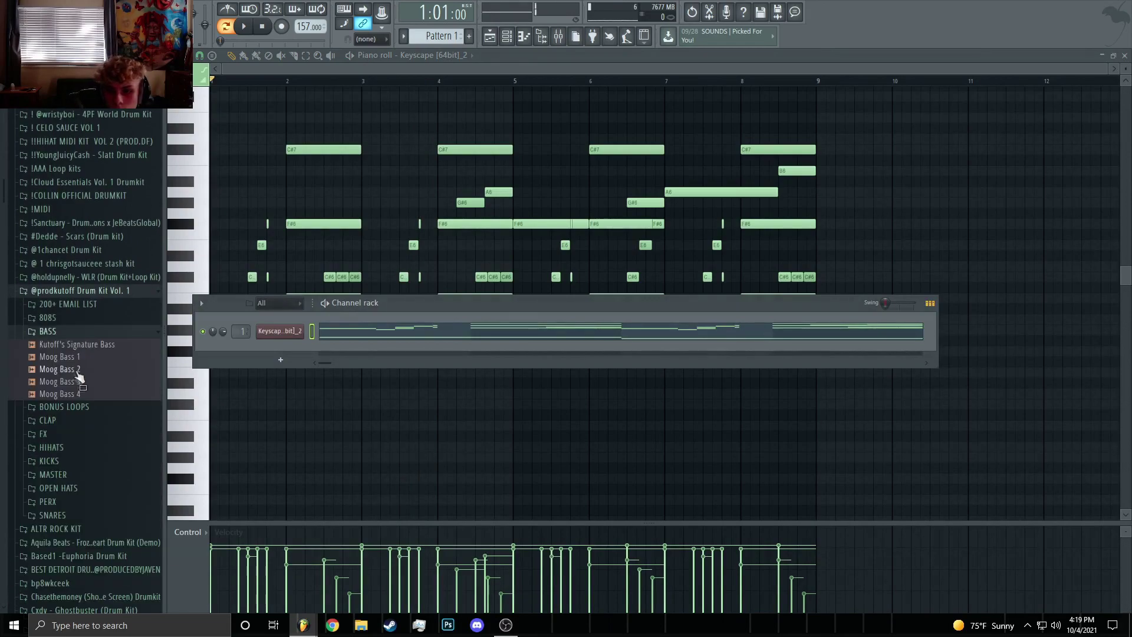
left_click_drag(315, 358, 316, 357)
Enable the volume envelope for Moog Bass 3 and open that channel's piano roll
left_click(219, 131)
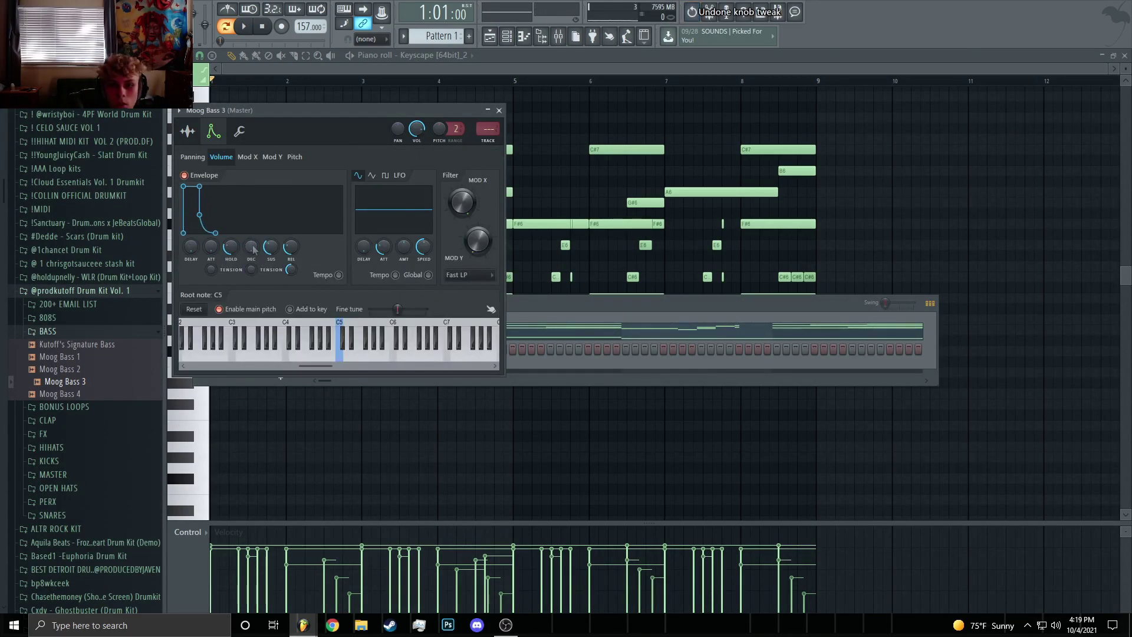
left_click(499, 111)
right_click(302, 346)
left_click(330, 348)
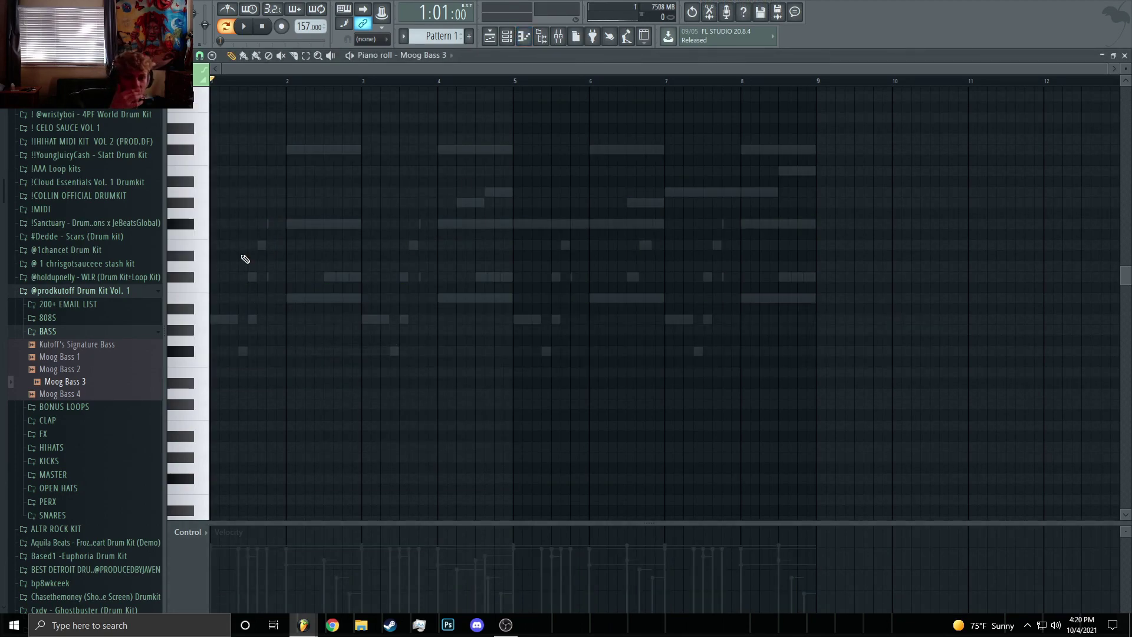
Write a Moog Bass 3 line of four two-bar notes, F#3, D3, B2 and C#3, filling bars 1 to 8
scroll(218, 354, "down", 5)
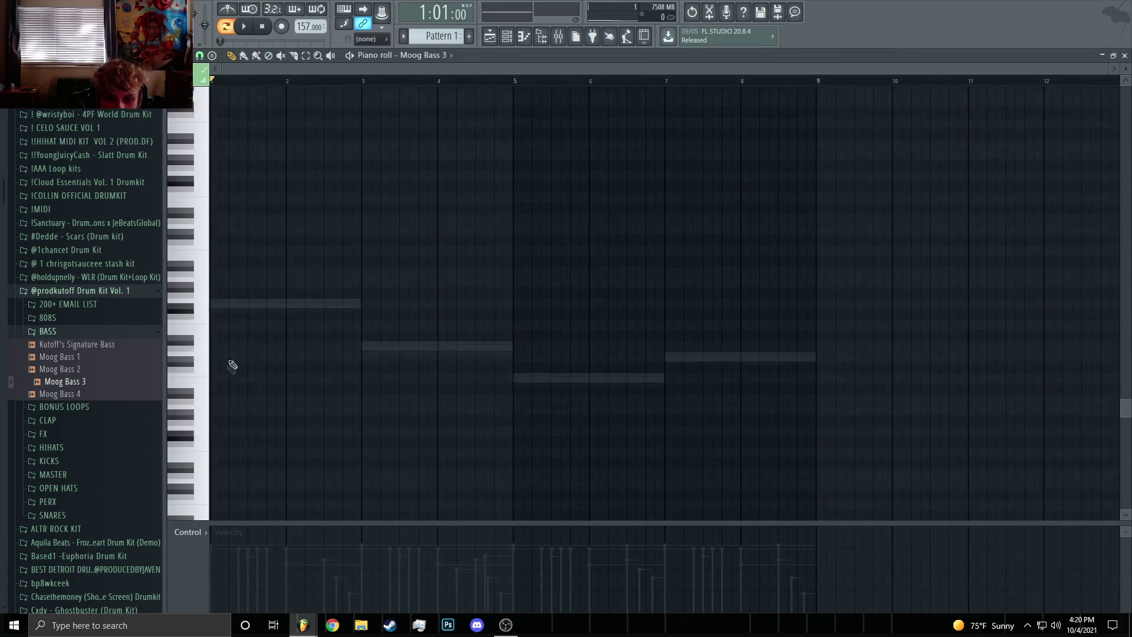
left_click(222, 288)
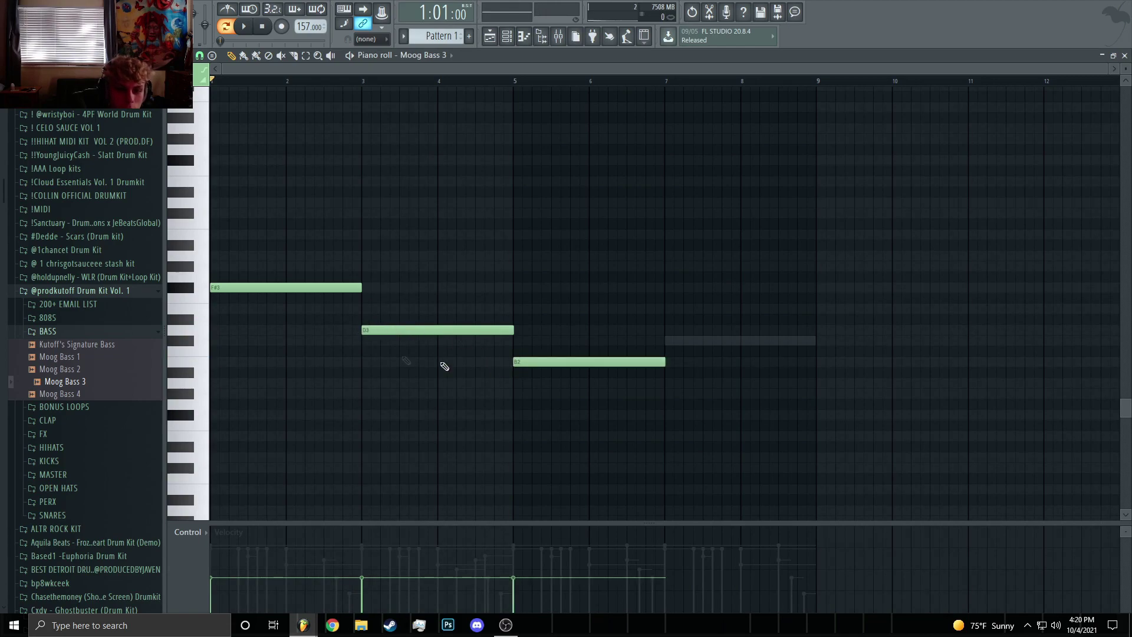
scroll(445, 366, "up", 3)
key("ctrl+a")
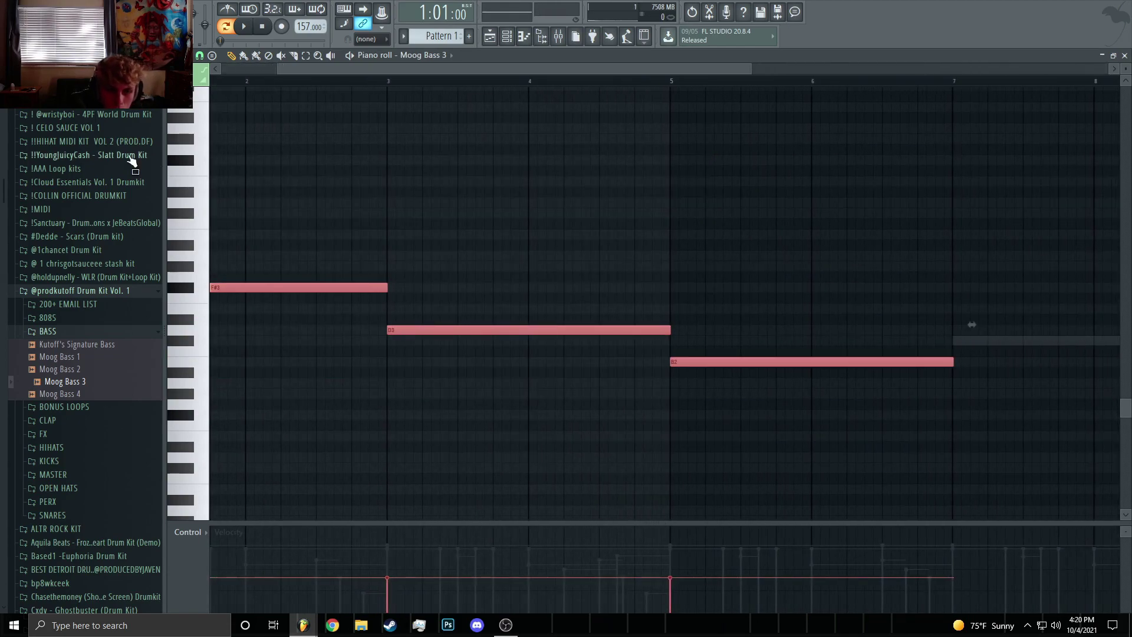
left_click_drag(695, 361, 695, 326)
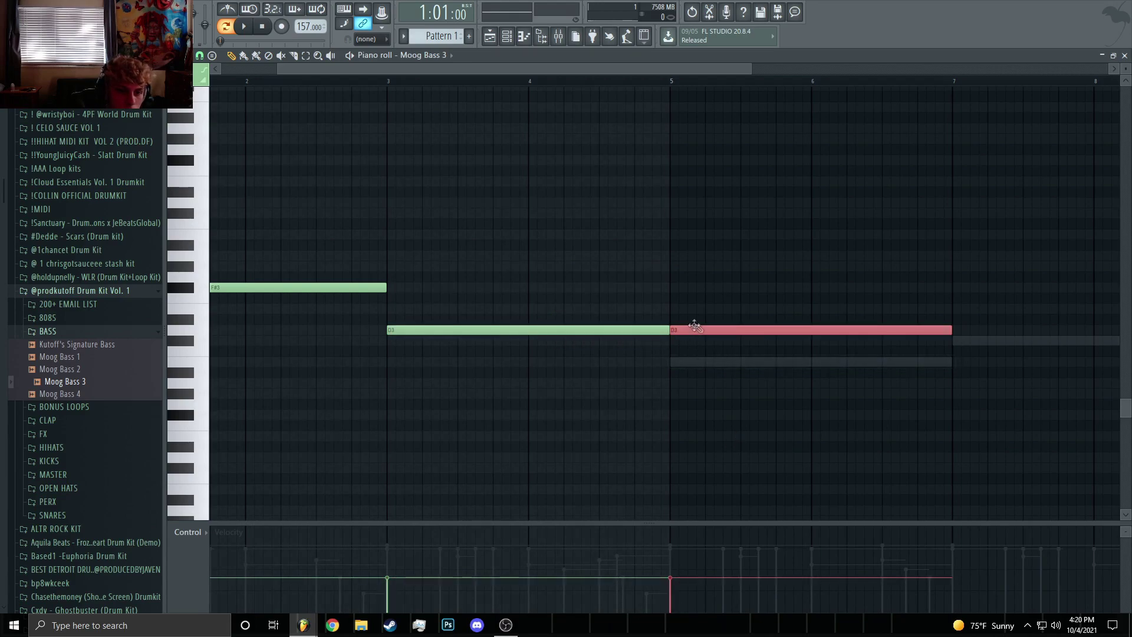
left_click(954, 342)
scroll(959, 351, "down", 3)
key("space")
left_click(770, 350)
key("ctrl+z")
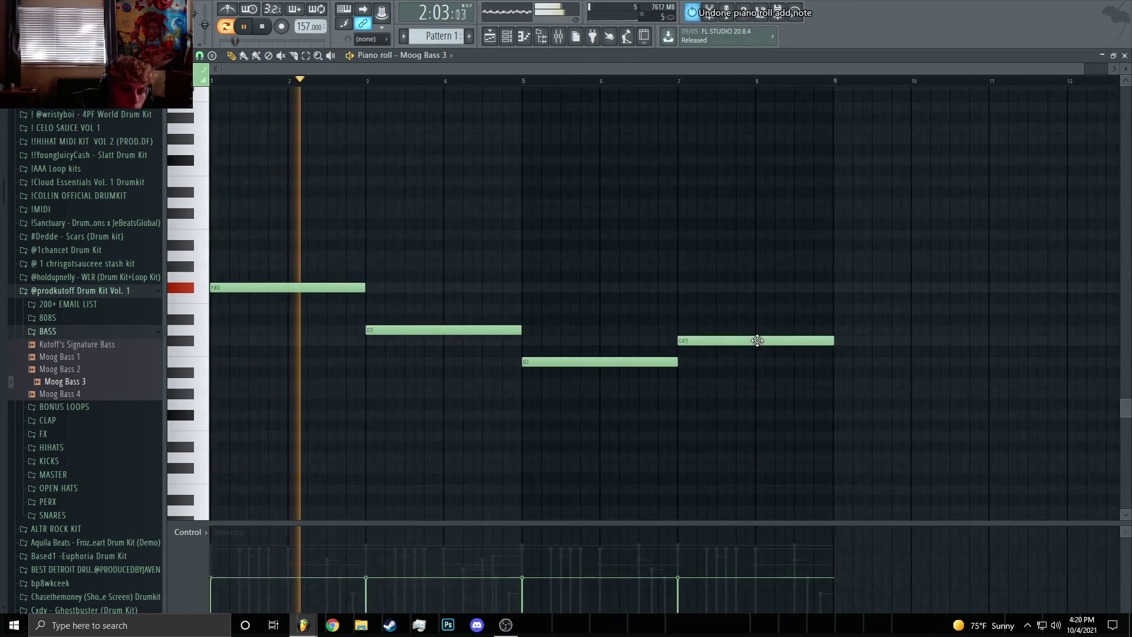
Raise all four Moog Bass 3 notes by two octaves and play the pattern
key("ctrl+a")
key("ctrl+Up")
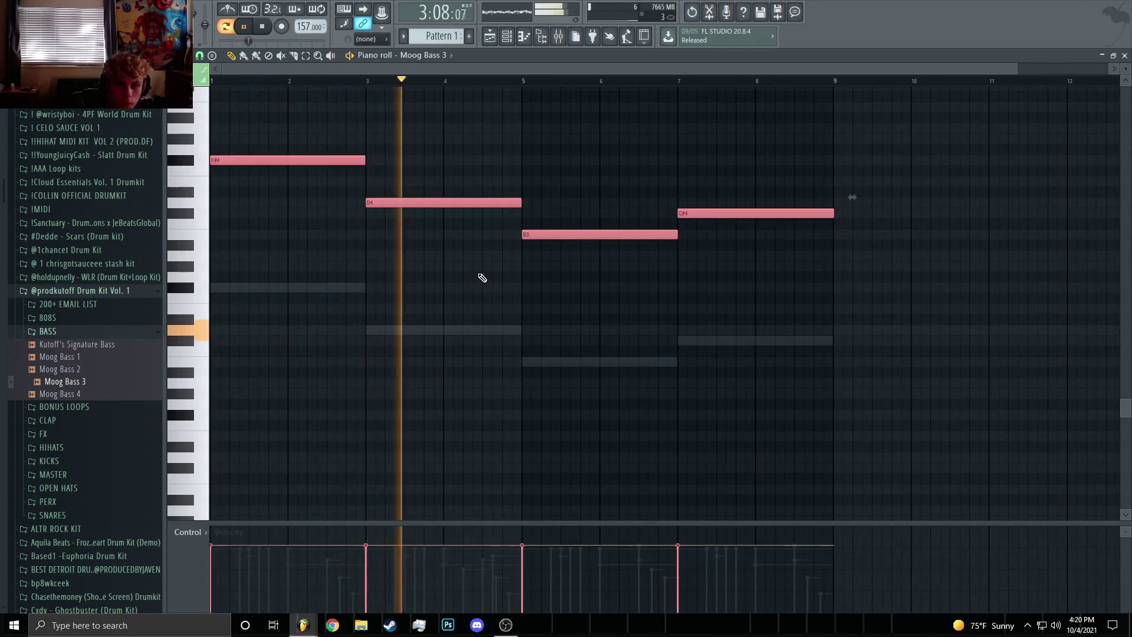
key("ctrl+Up")
key("space")
left_click(523, 36)
left_click(282, 349)
left_click(582, 253)
scroll(480, 263, "up", 6)
left_click_drag(789, 366, 207, 155)
left_click(486, 169)
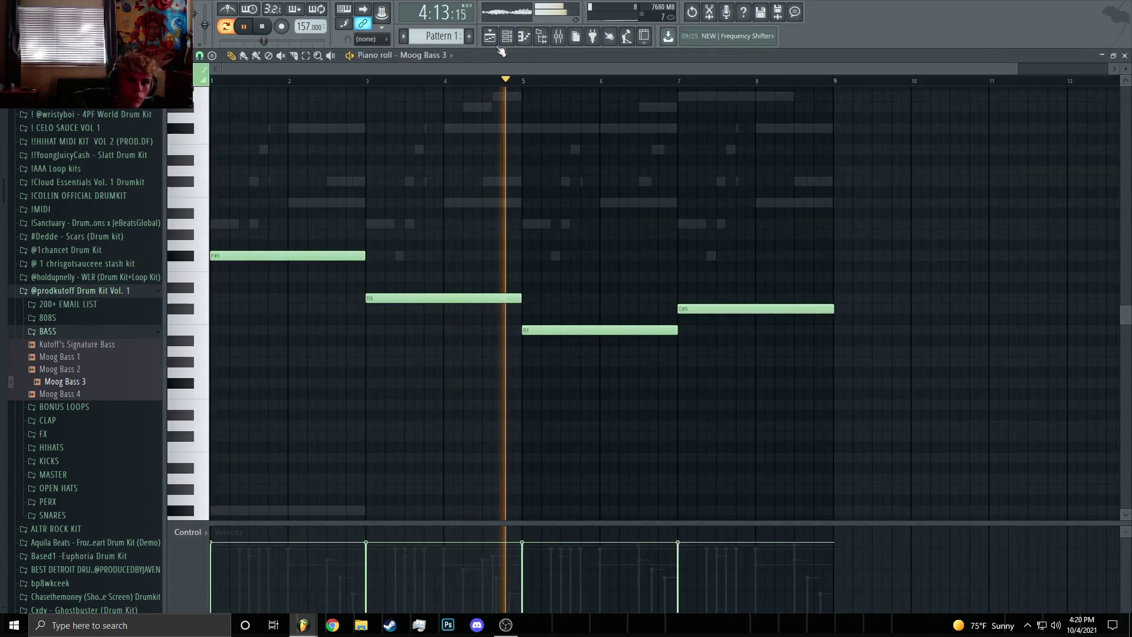
Add the Arcade instrument as a new channel in the Channel rack
left_click(507, 36)
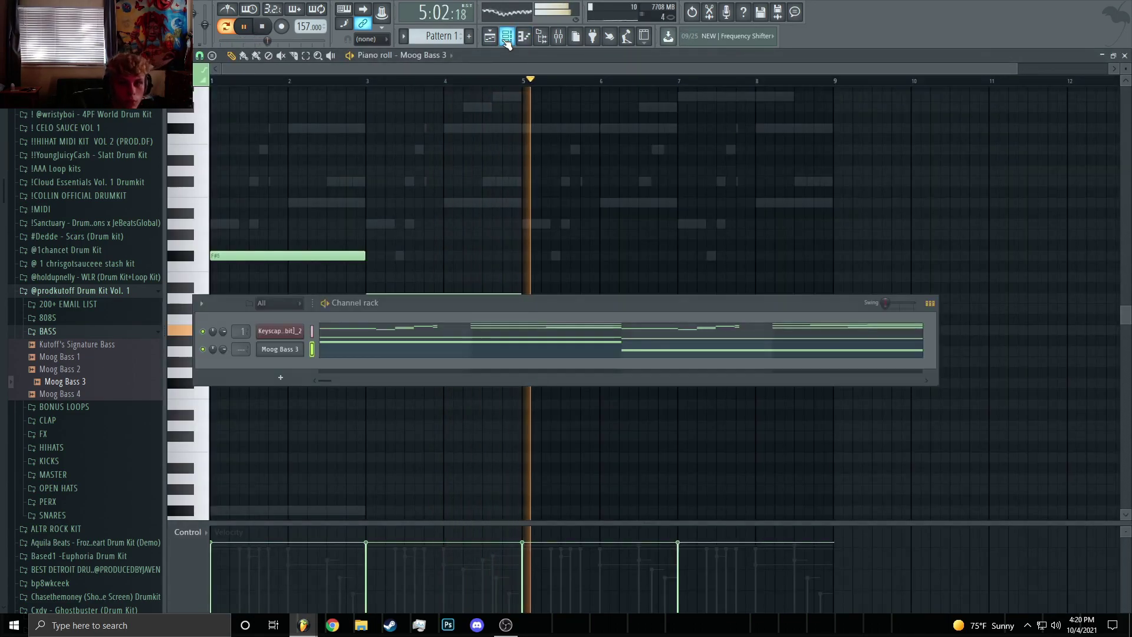
left_click(506, 36)
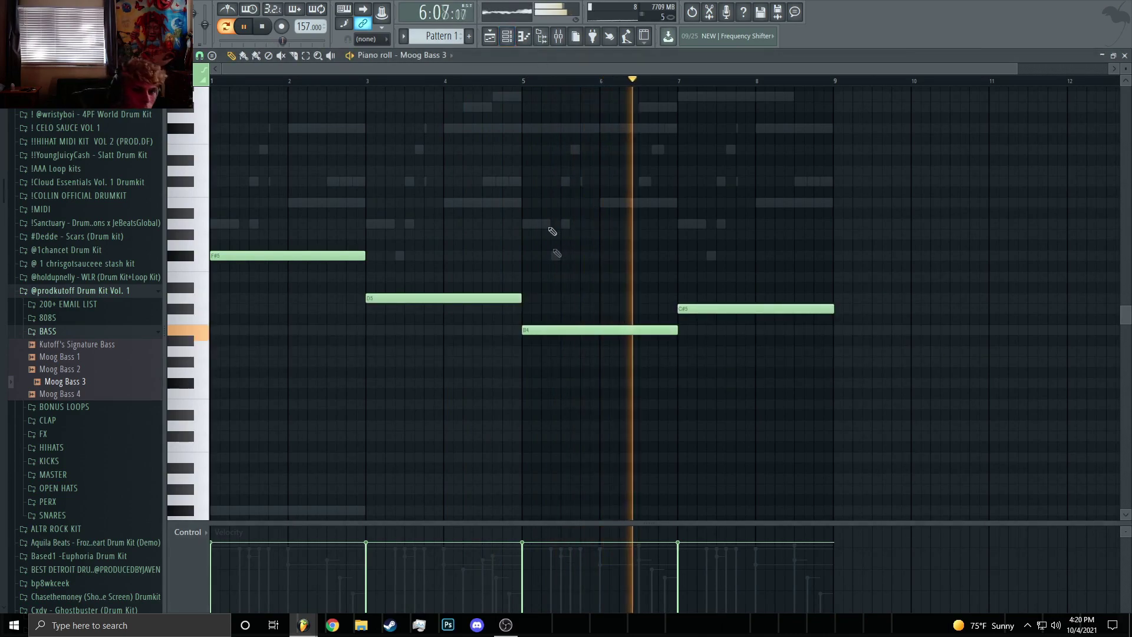
left_click(508, 37)
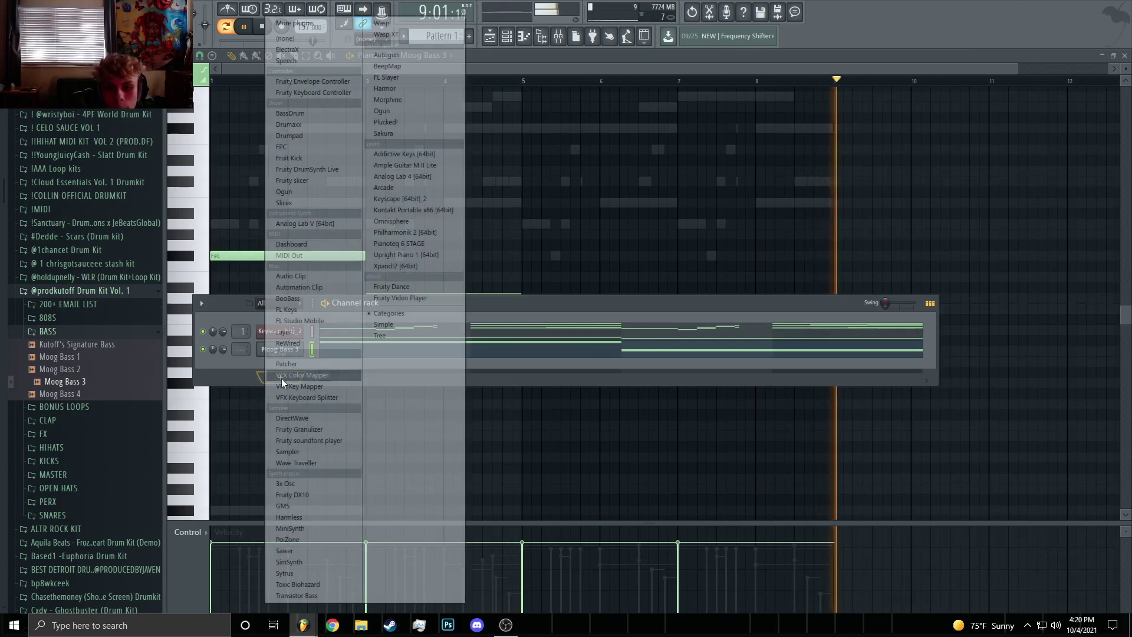
left_click(280, 378)
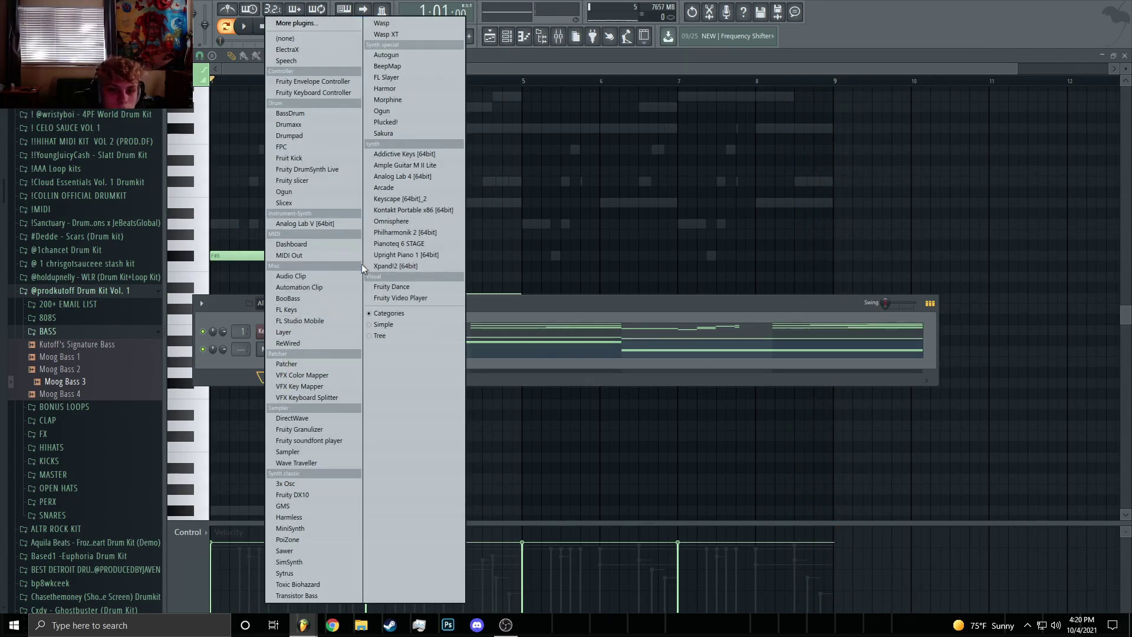
left_click(400, 186)
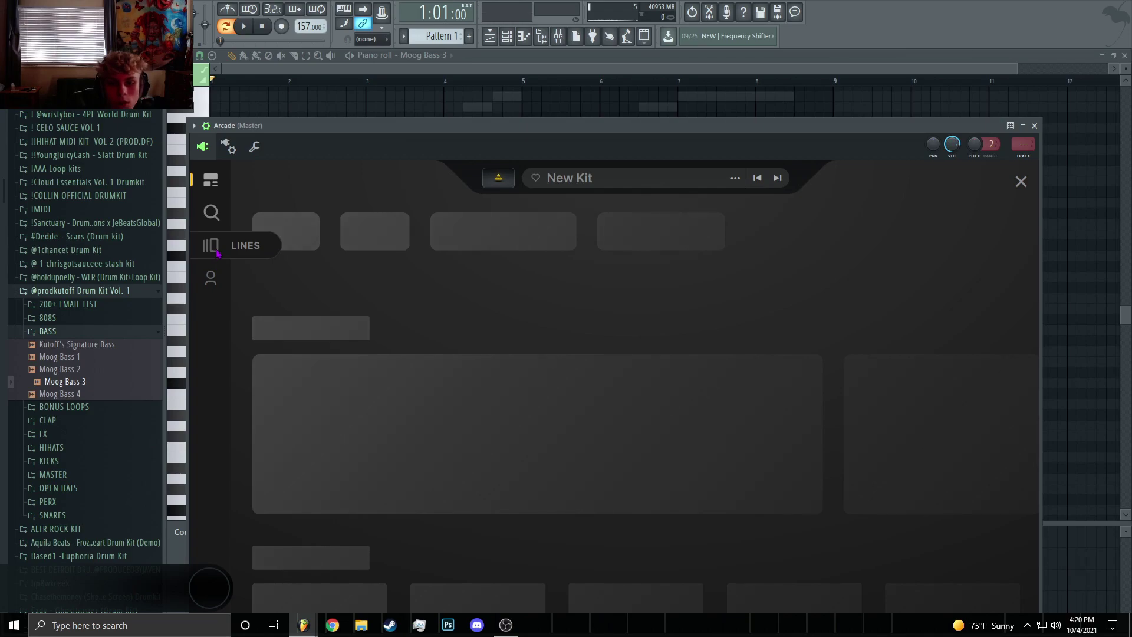
Browse Arcade's Lines and open the Hooked line
left_click(214, 245)
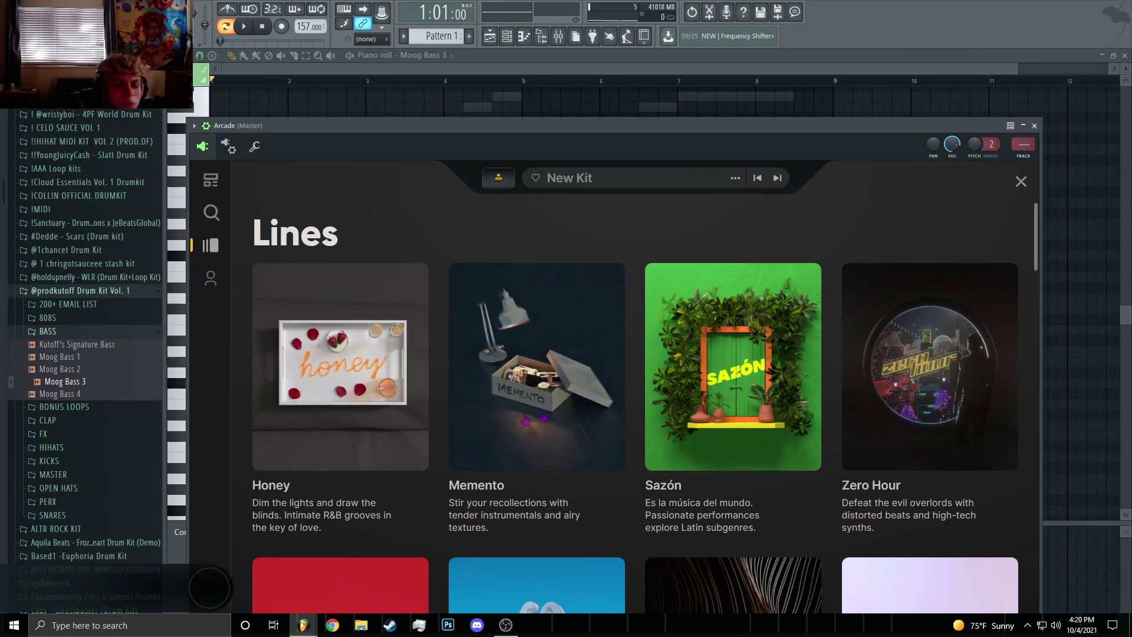
scroll(526, 420, "down", 10)
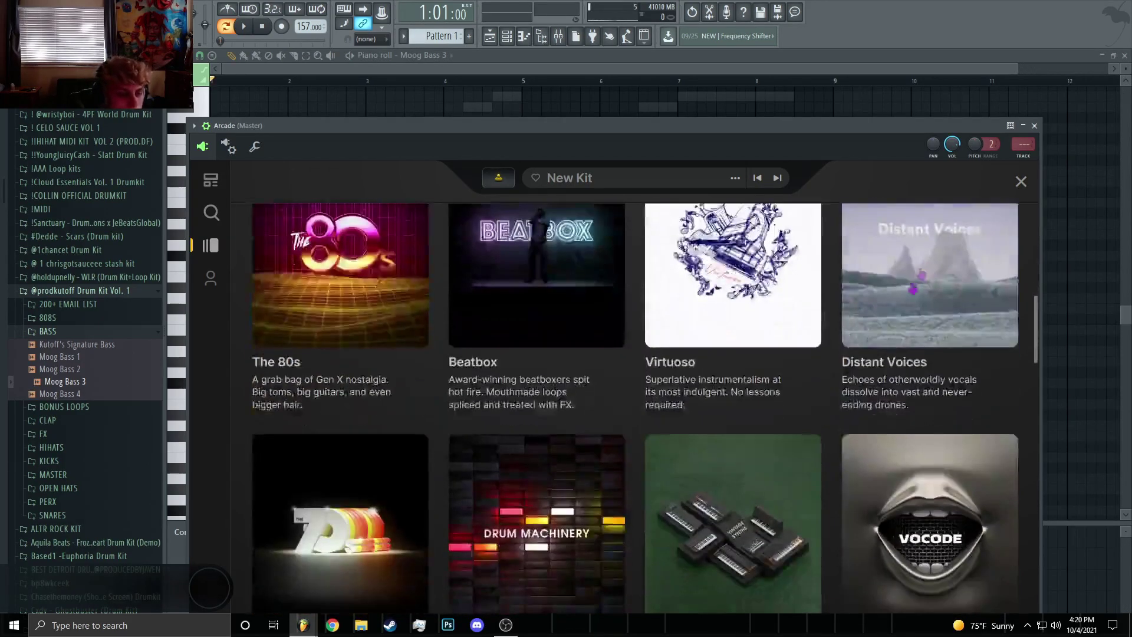
scroll(636, 460, "down", 10)
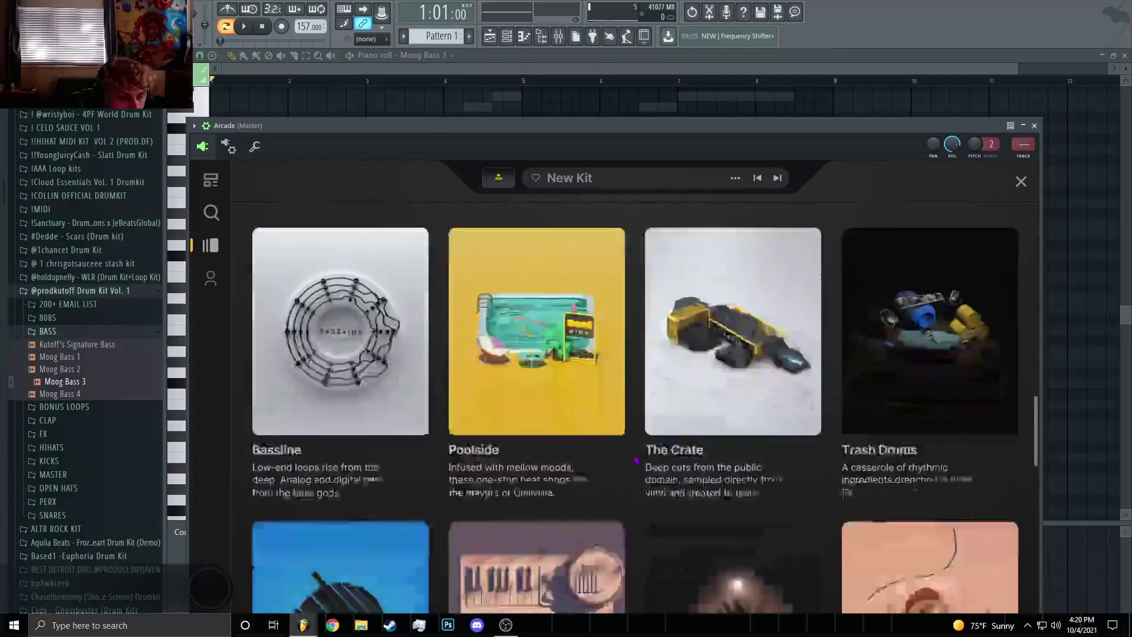
scroll(636, 461, "down", 5)
left_click(930, 384)
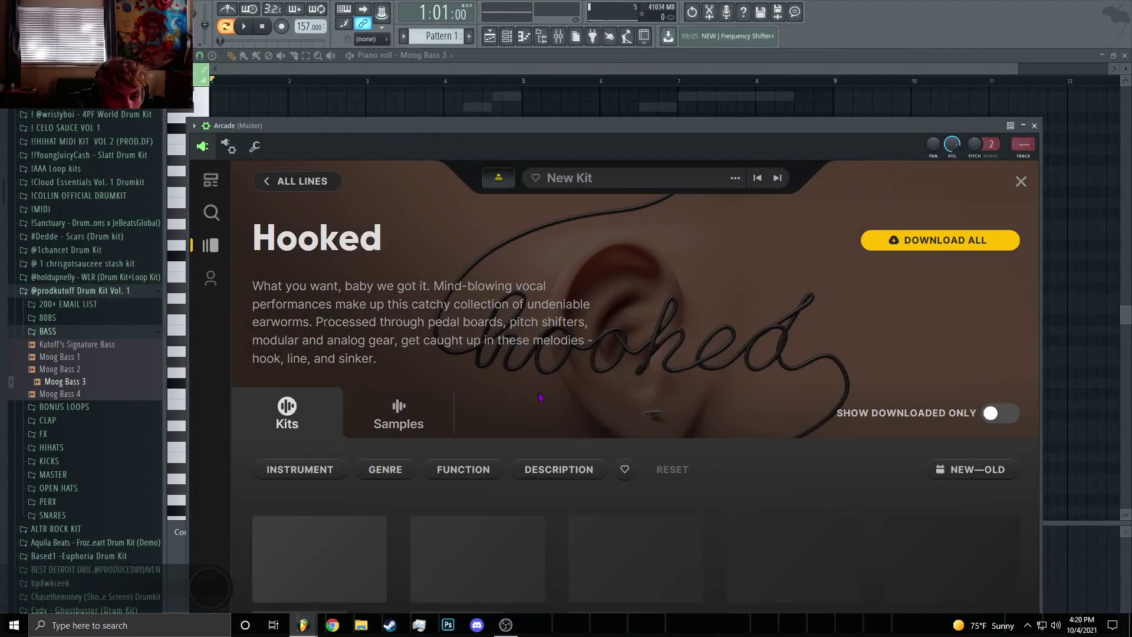
Preview the Glimmer of Hope, Dream Team and Open Soul kits in the Hooked line
scroll(318, 501, "down", 1)
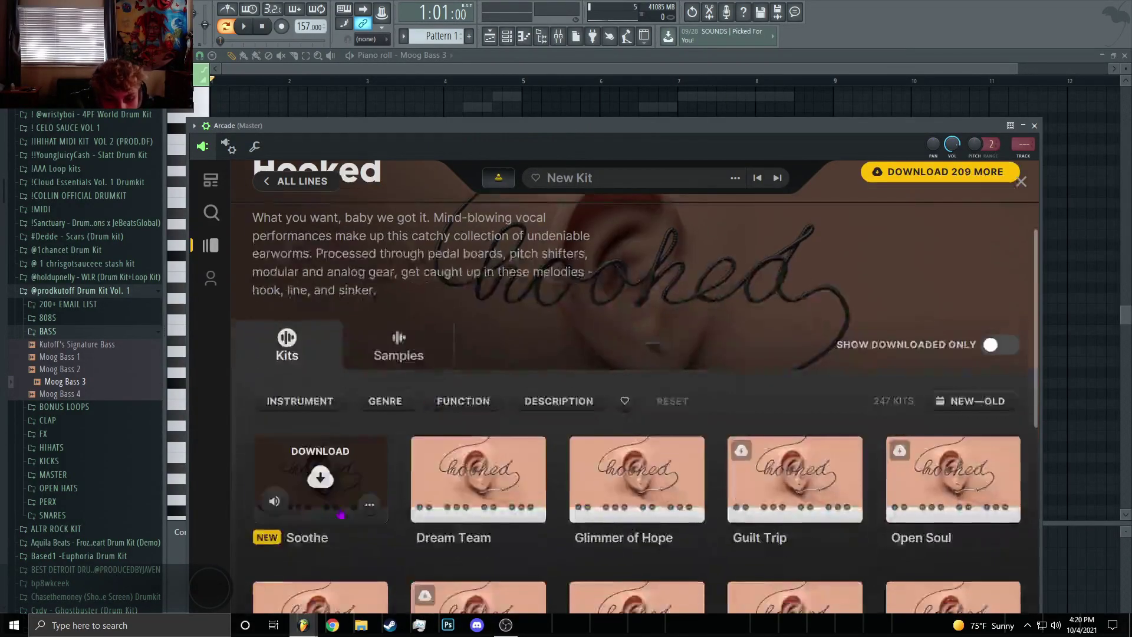
mouse_move(281, 498)
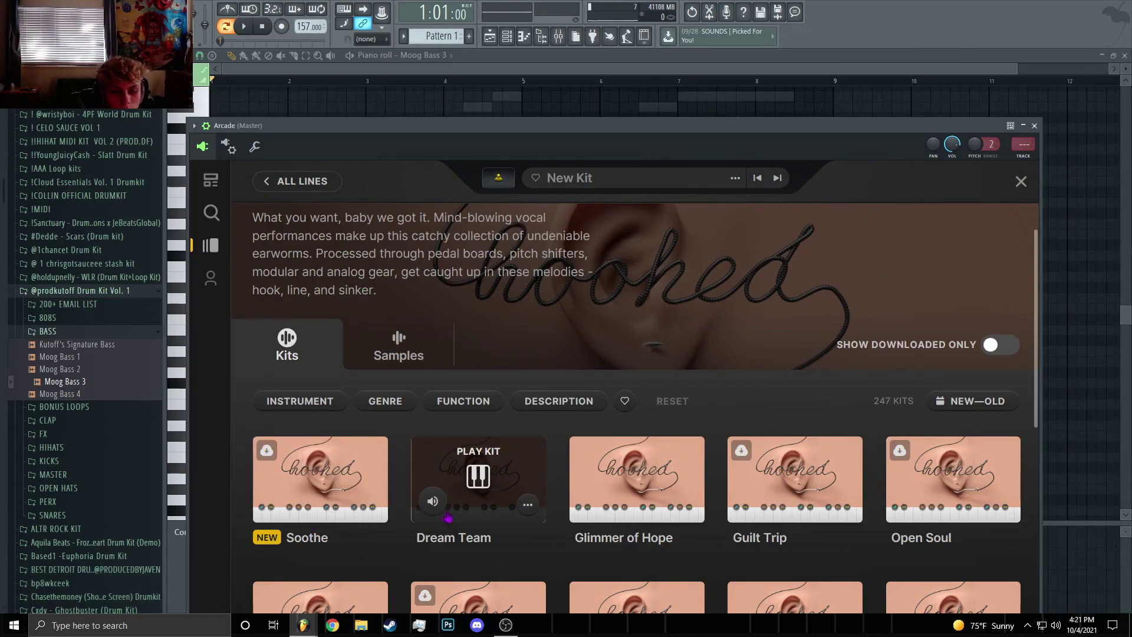
left_click(593, 505)
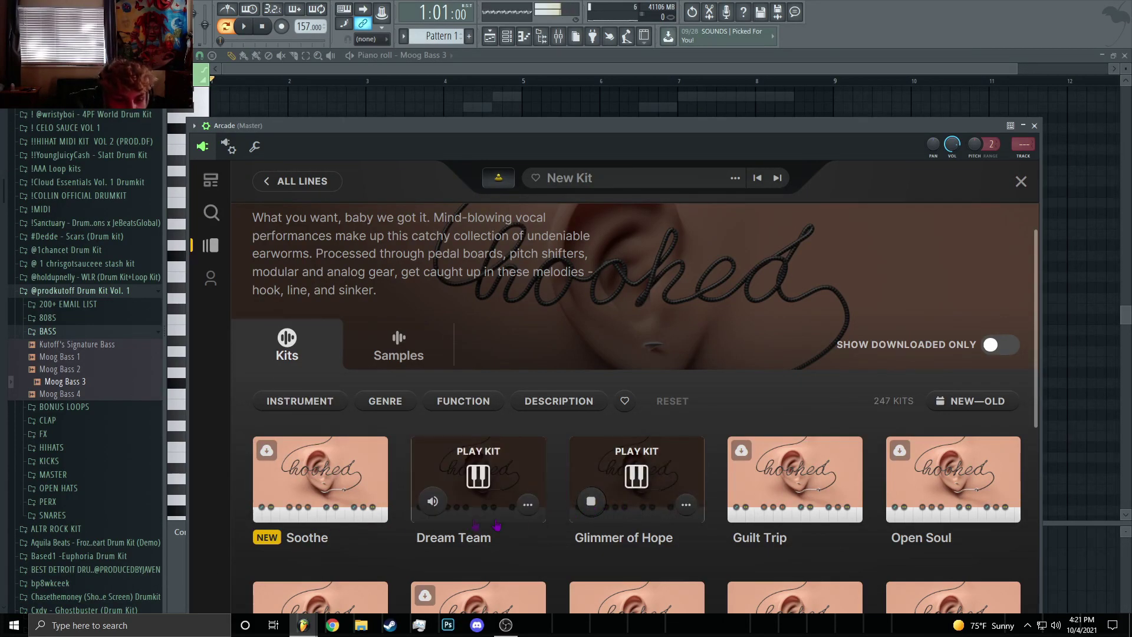
left_click(432, 502)
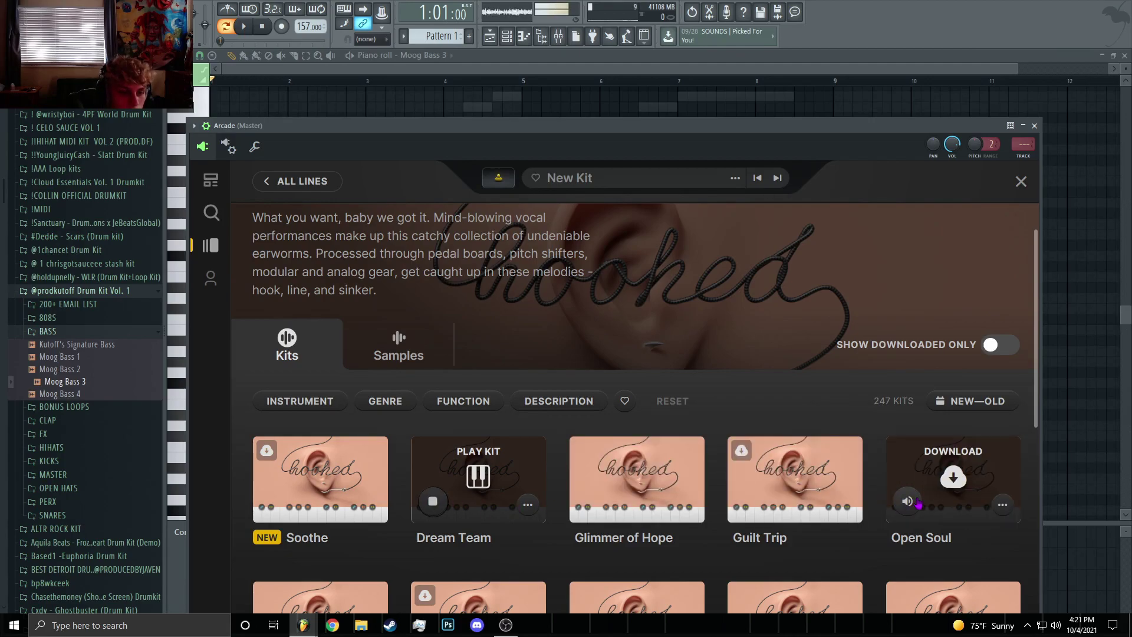
left_click(911, 502)
Load the Open Soul kit and set its session key to F# min
scroll(908, 501, "down", 2)
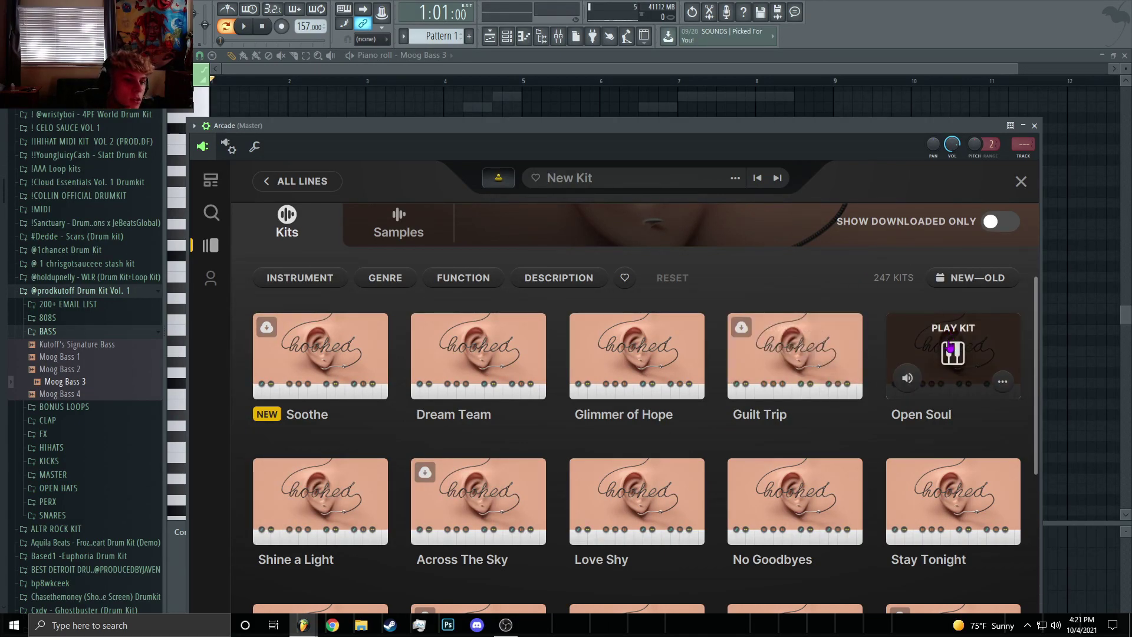
left_click(1021, 182)
left_click(979, 179)
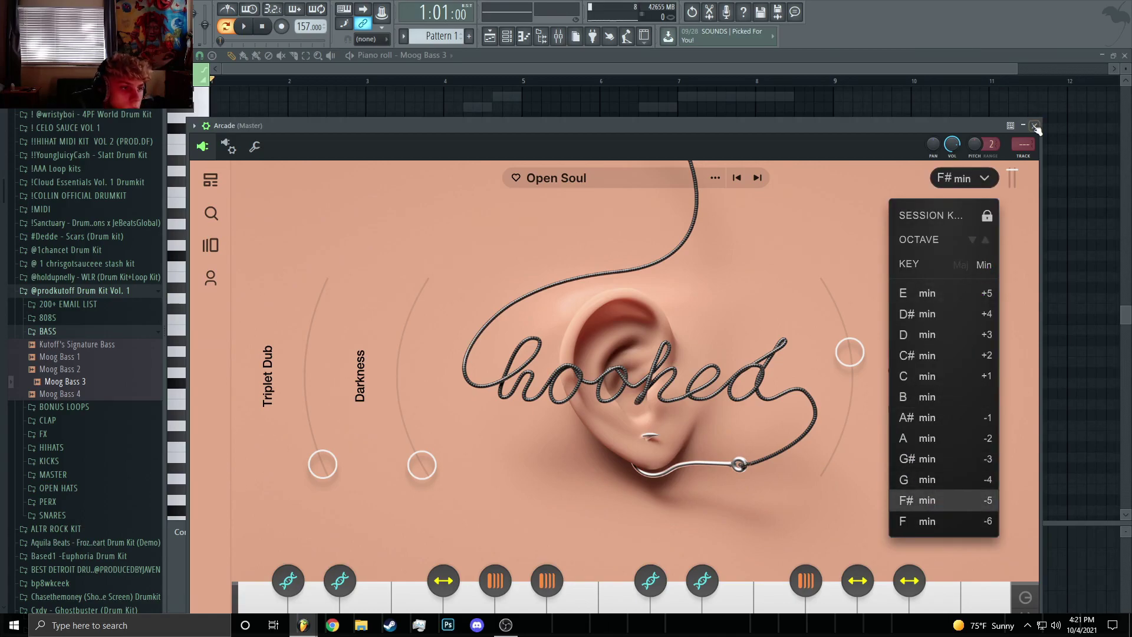
Open the Arcade channel's piano roll and place a two-bar B4 note at bar 1
key("F6")
right_click(289, 363)
left_click(319, 366)
left_click(187, 332)
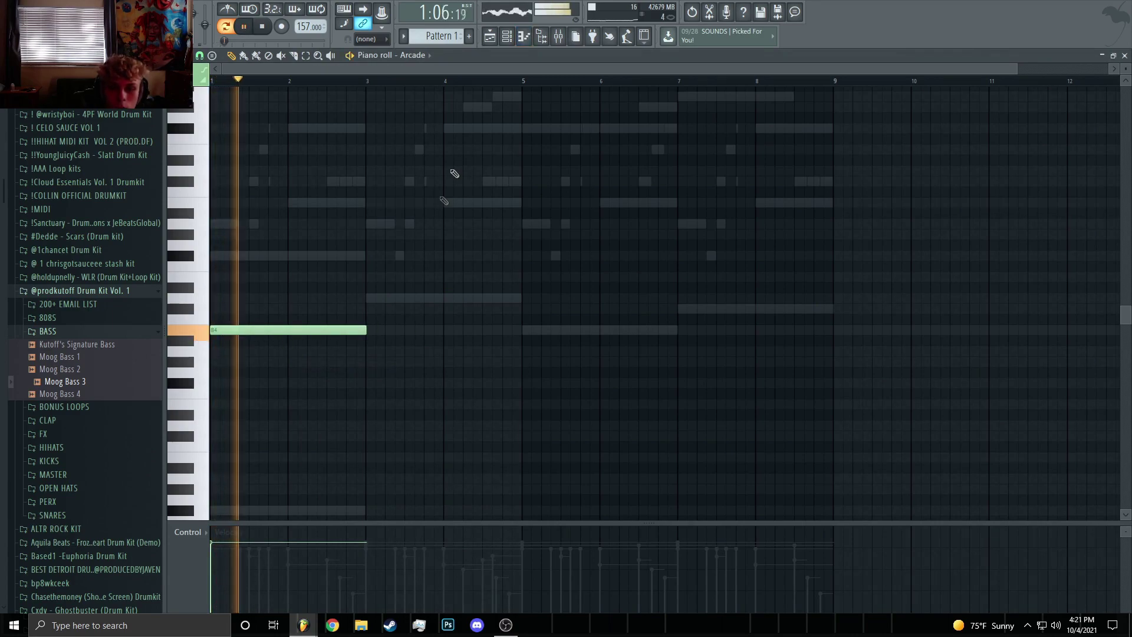
Audition other Arcade vocal samples and move the two-bar note at bar 1 to F5
scroll(307, 294, "up", 3, "ctrl")
key("space")
mouse_move(305, 287)
left_mouse_down()
mouse_move(222, 263)
mouse_move(50, 267)
left_mouse_up()
left_click_drag(254, 271, 221, 283)
right_click(220, 278)
key("space")
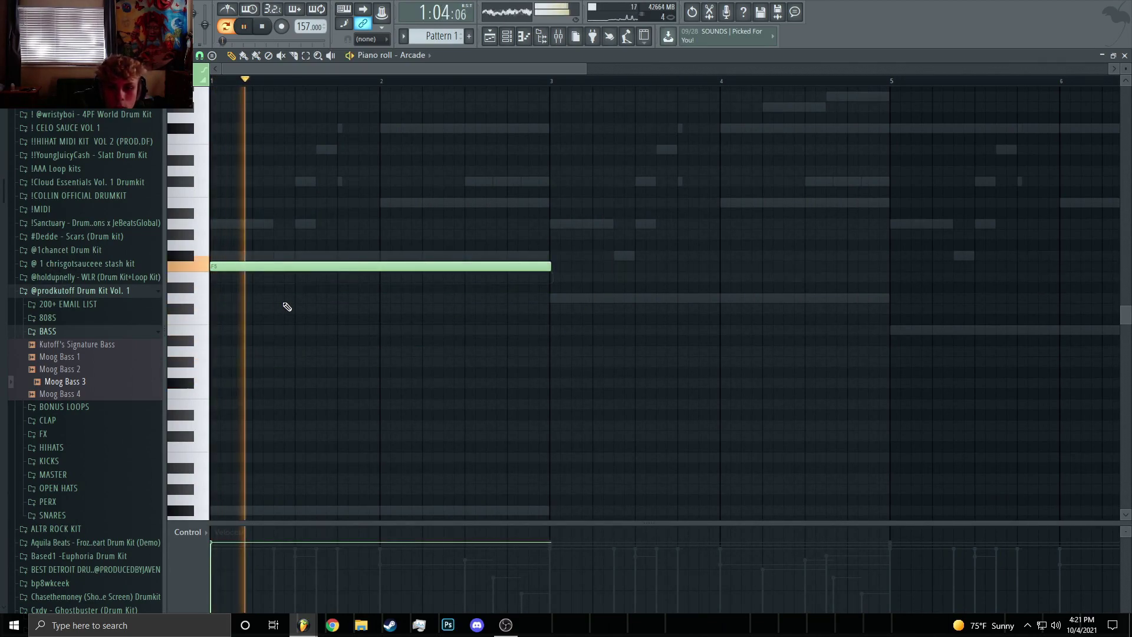
Add an A5 note at bar 3 lasting three quarters of a bar and a second A5 filling bar 4
left_click(552, 224)
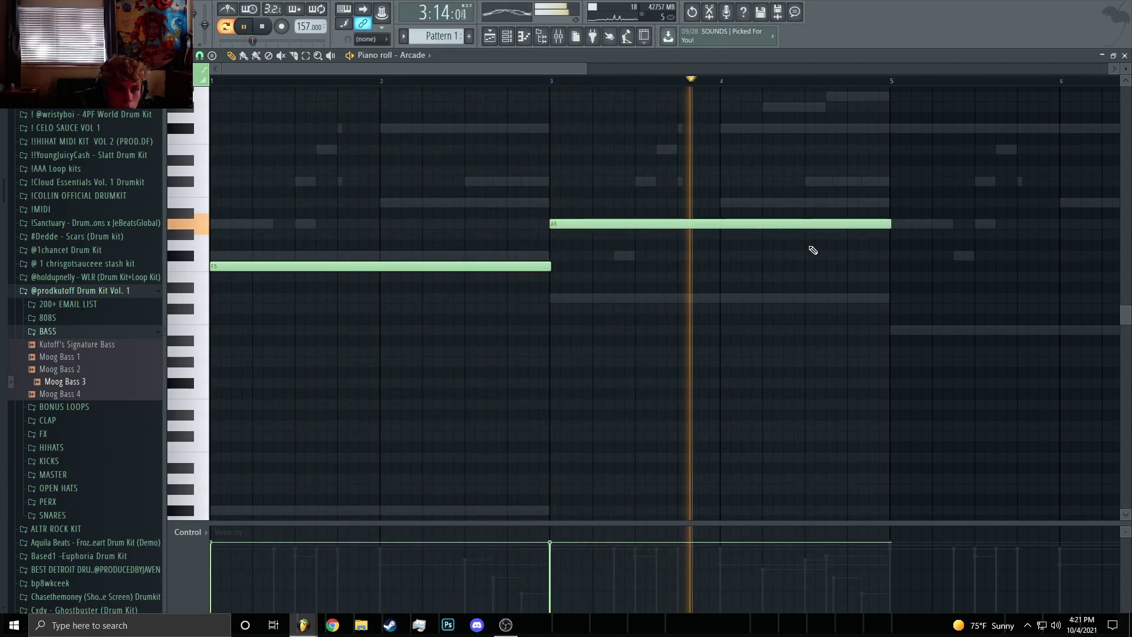
left_click_drag(891, 224, 679, 235)
left_click(722, 224)
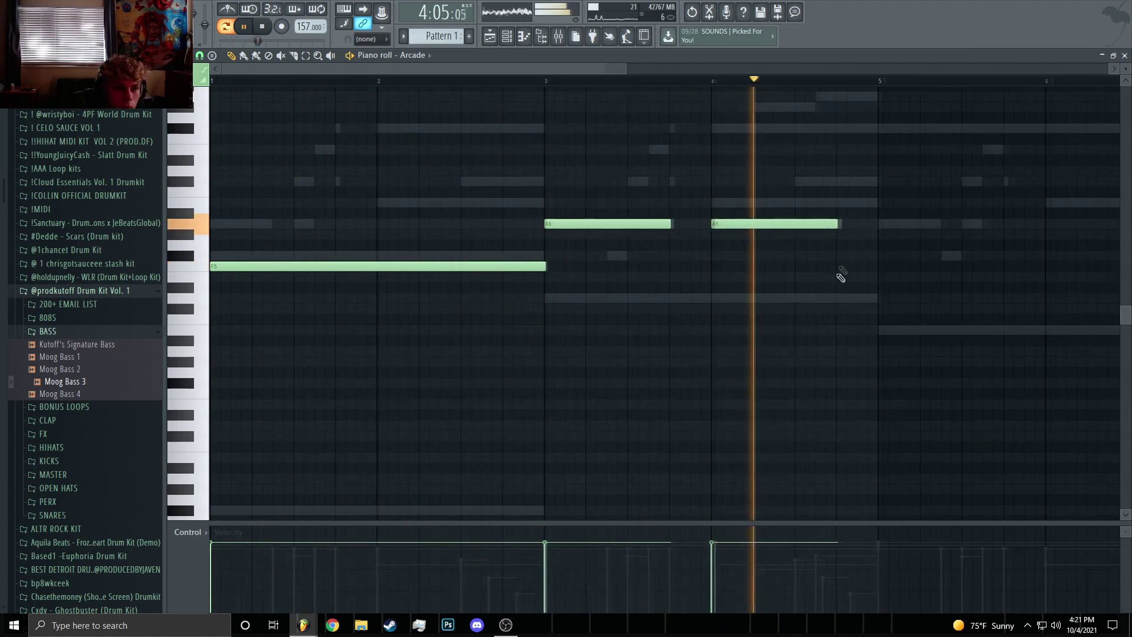
scroll(841, 265, "down", 2)
scroll(610, 296, "up", 2)
key("space")
Try a one-bar C6 note at bar 5 and play the pattern
left_click(725, 326)
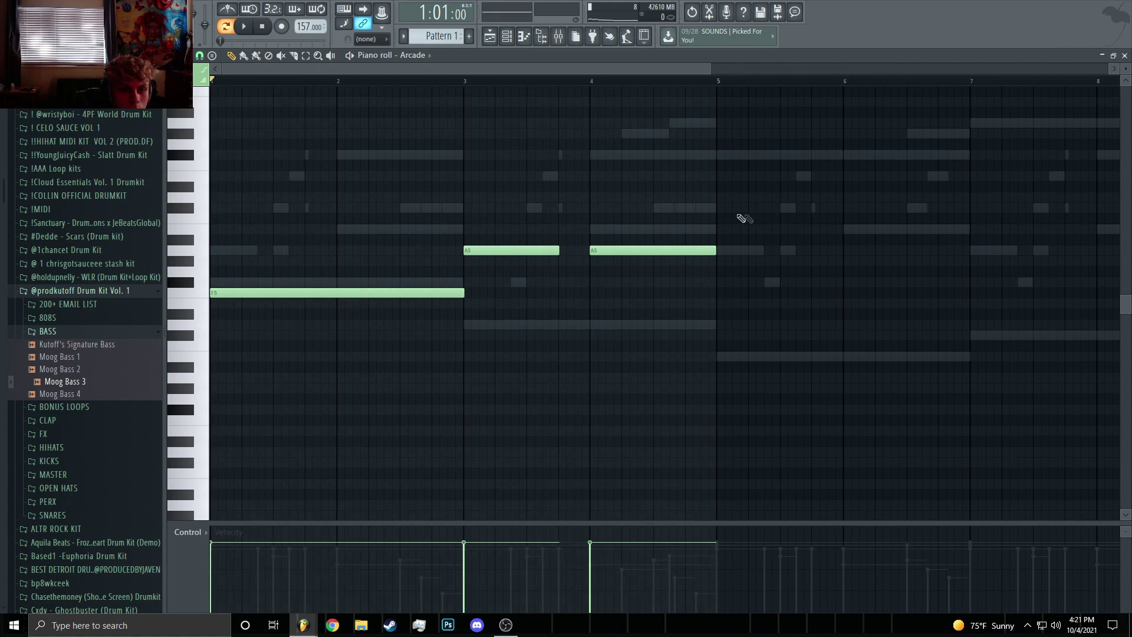
key("space")
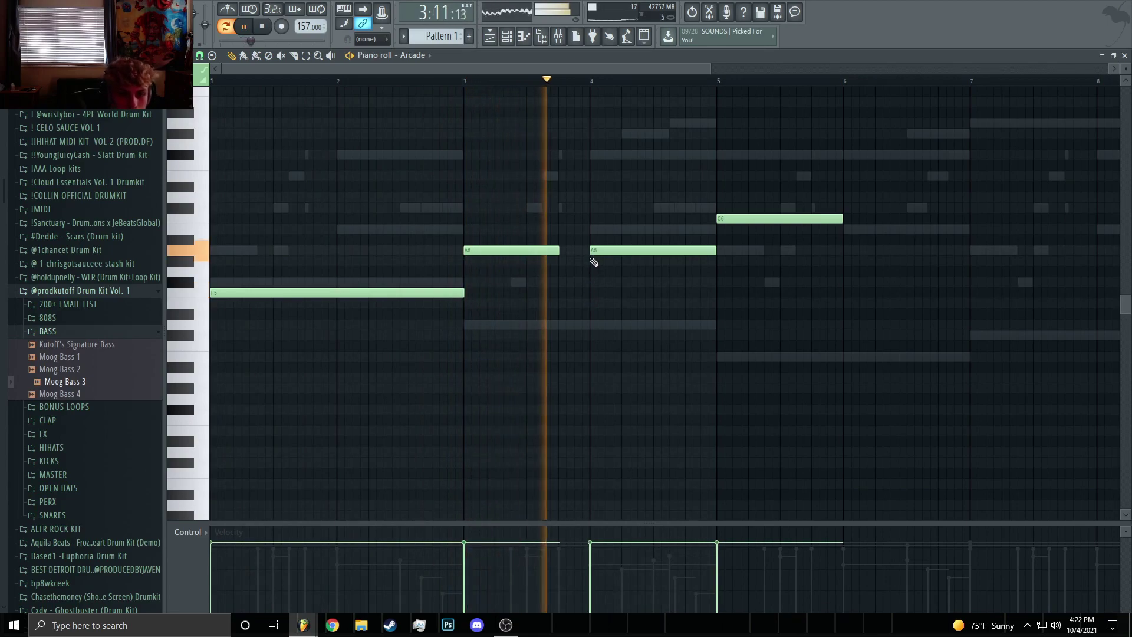
scroll(817, 246, "down", 1)
scroll(576, 266, "down", 1)
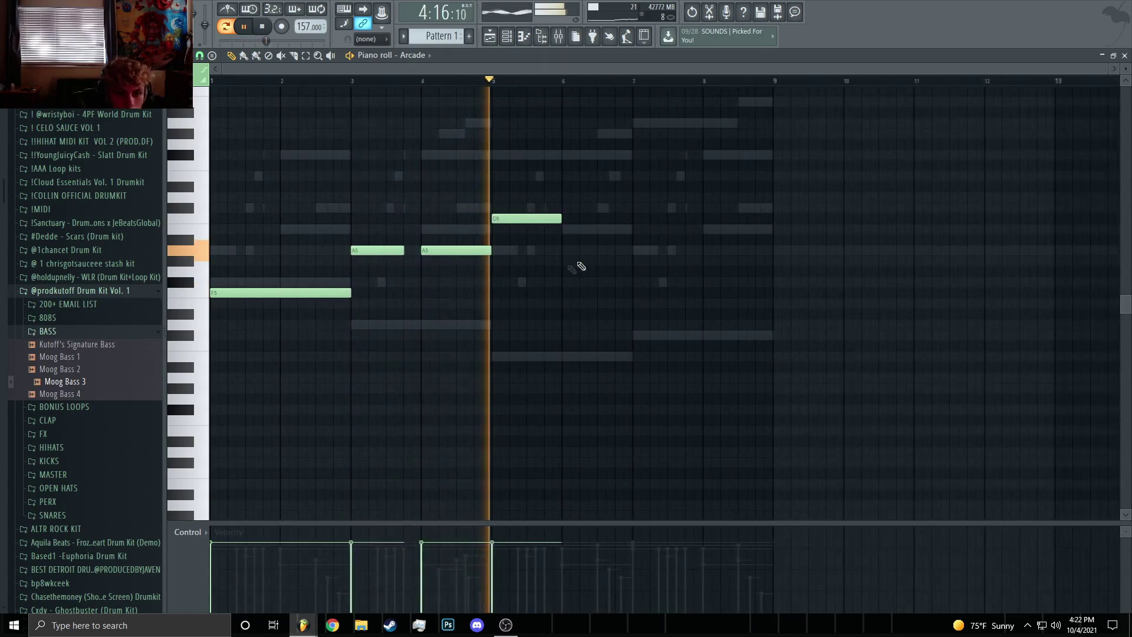
scroll(586, 263, "up", 2)
key("space")
Replace the C6 at bar 5 with a D5 note that lasts until bar 7
left_click_drag(617, 207, 351, 317)
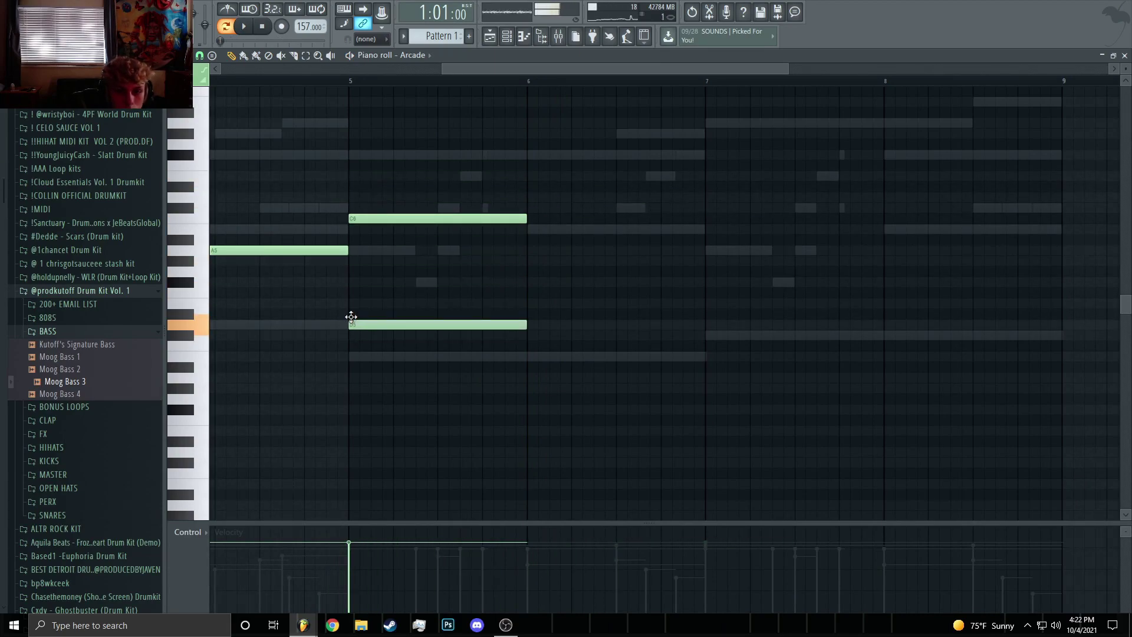
key("space")
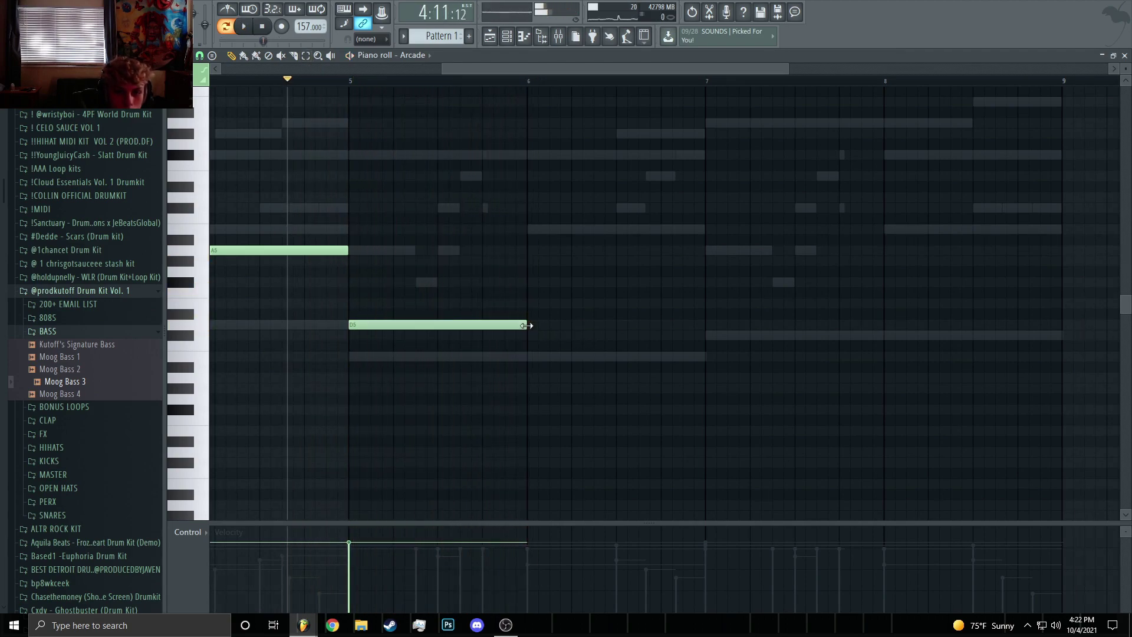
left_click_drag(527, 325, 706, 326)
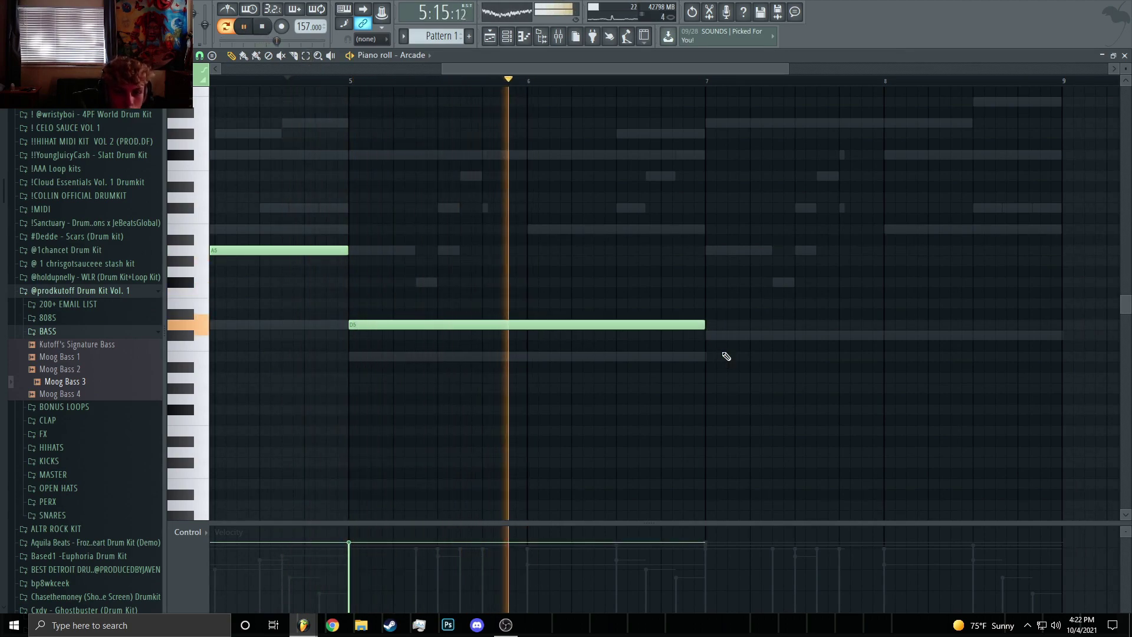
Add an E5 note at bar 7, shorten it to one bar, and place a second one-bar E5 at bar 8
left_click(708, 304)
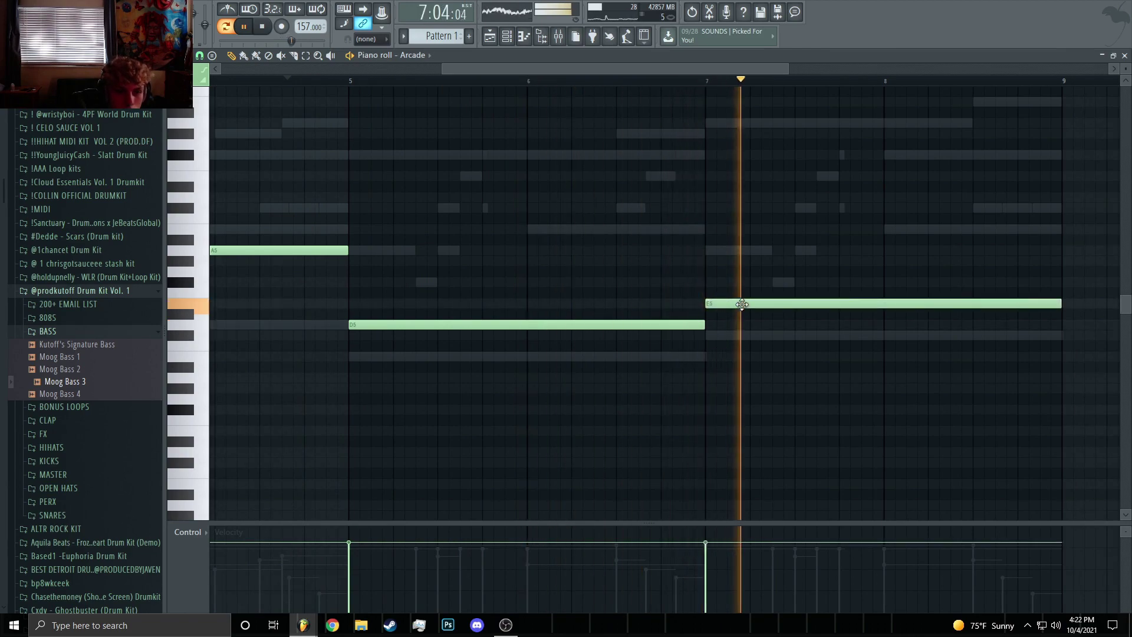
scroll(938, 297, "down", 4)
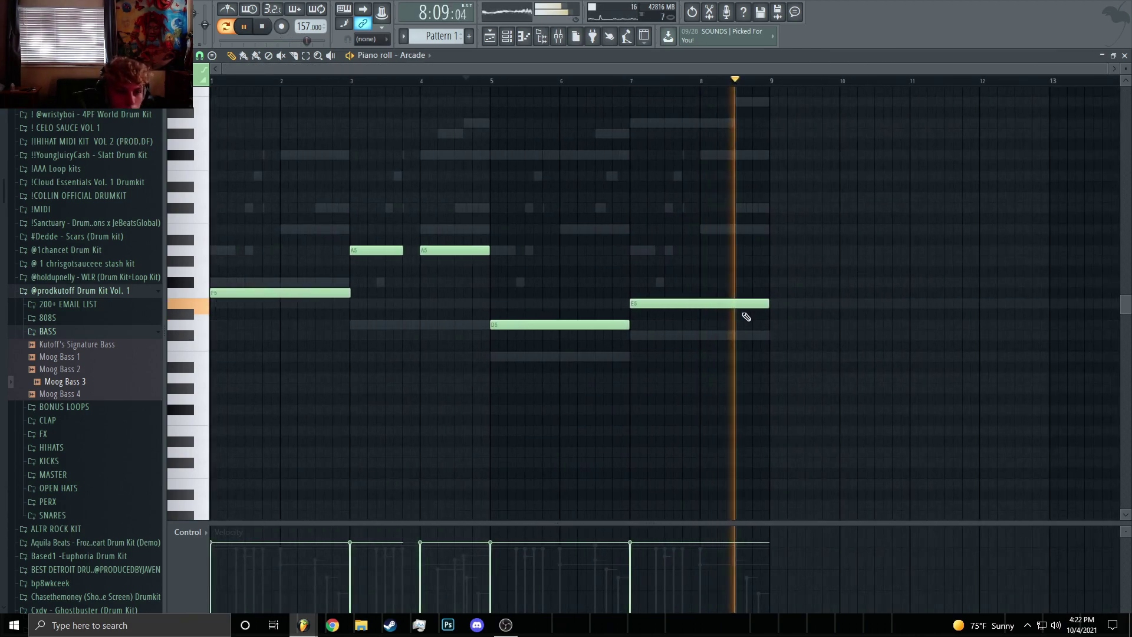
scroll(745, 316, "up", 3)
left_click_drag(792, 304, 657, 320)
left_click(696, 304)
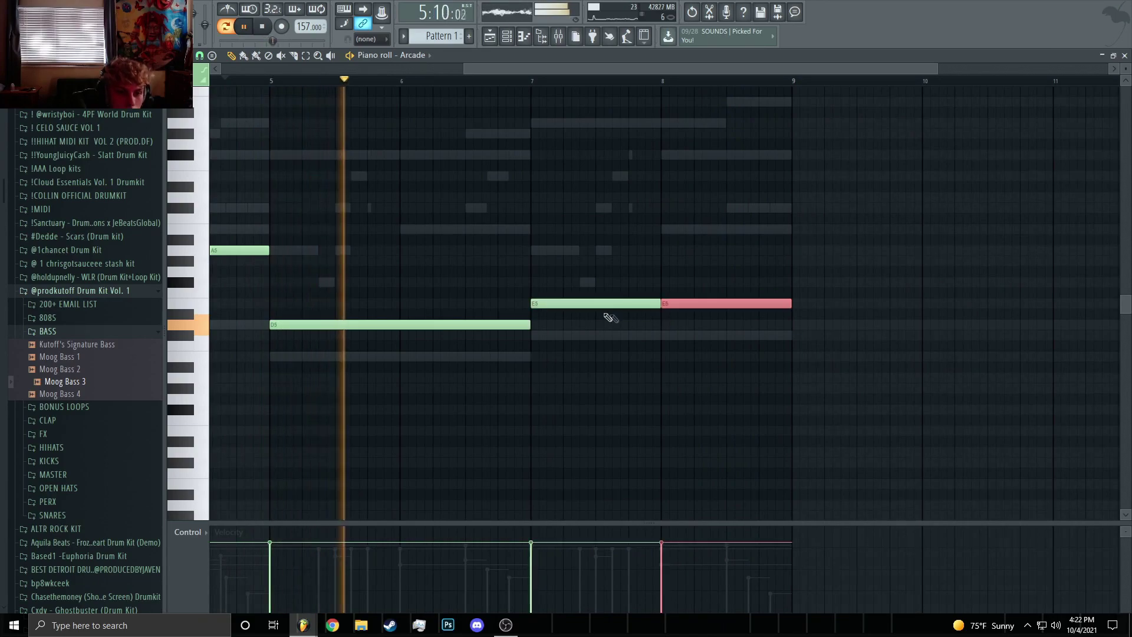
Trim the overhanging Moog Bass 3 notes so the B4 ends at bar 7 and the C#5 ends at bar 9
scroll(685, 348, "down", 3)
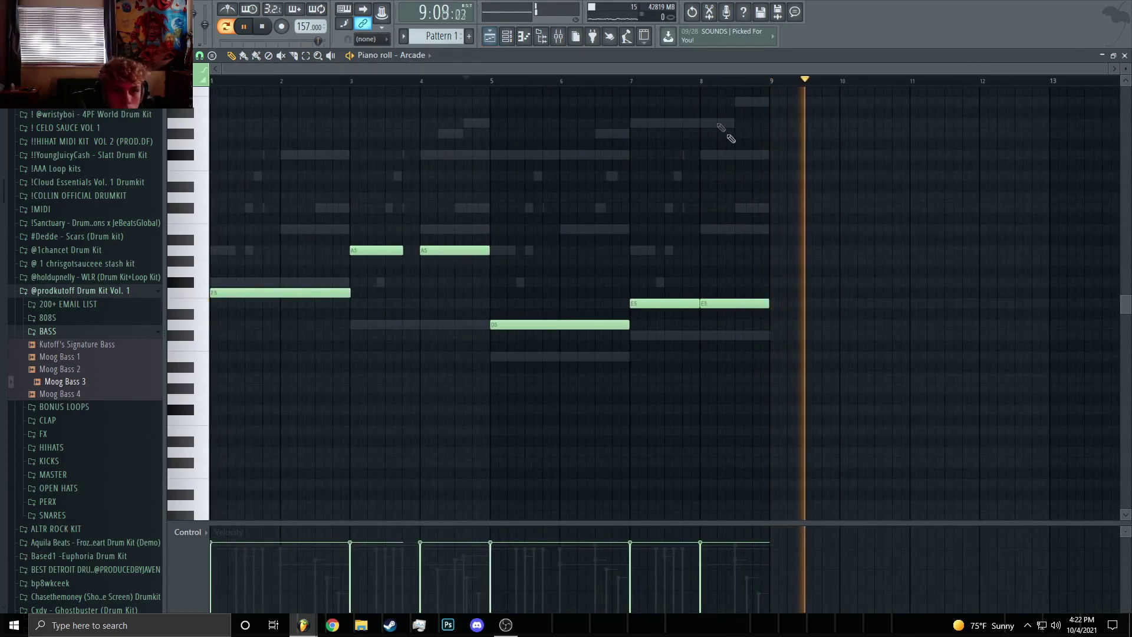
scroll(898, 338, "up", 5)
left_click(414, 55)
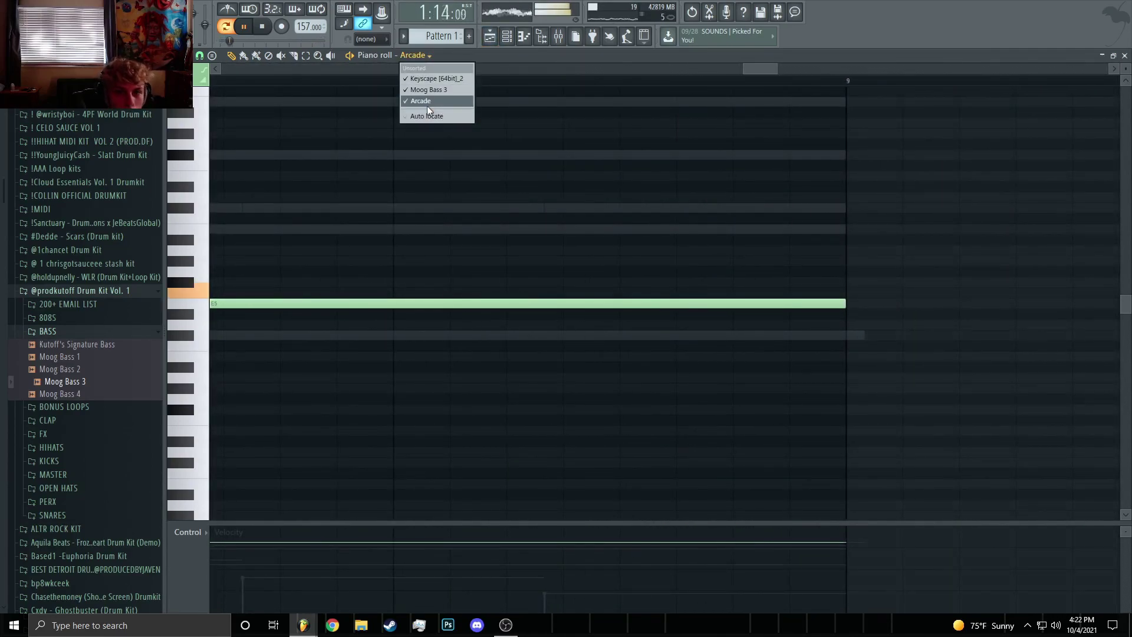
left_click(433, 90)
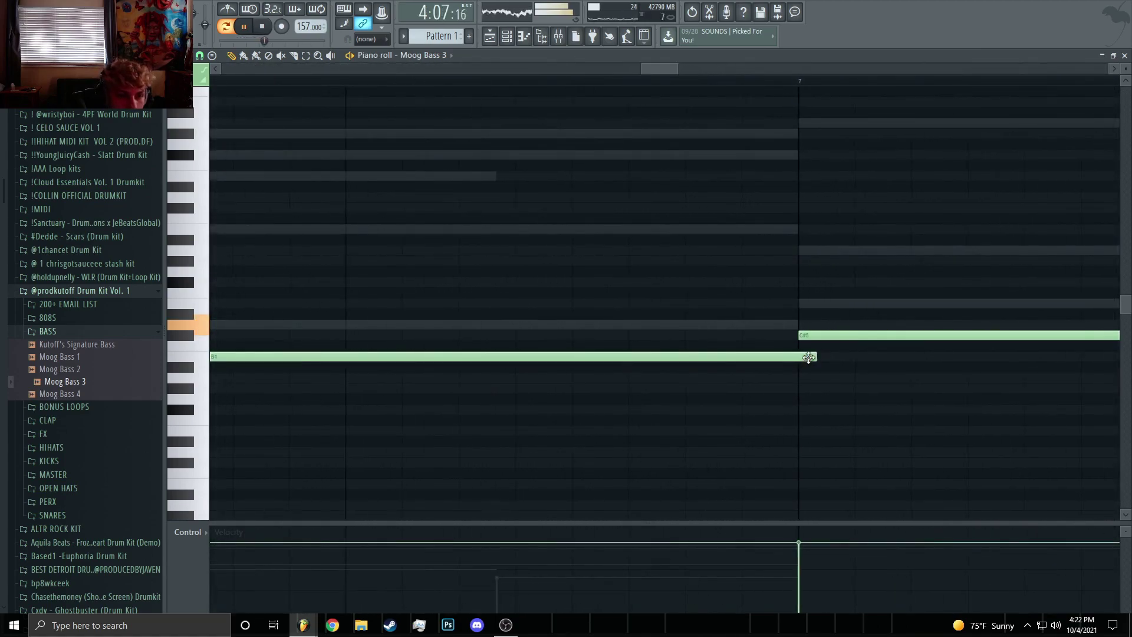
scroll(809, 357, "down", 4)
scroll(688, 342, "down", 2)
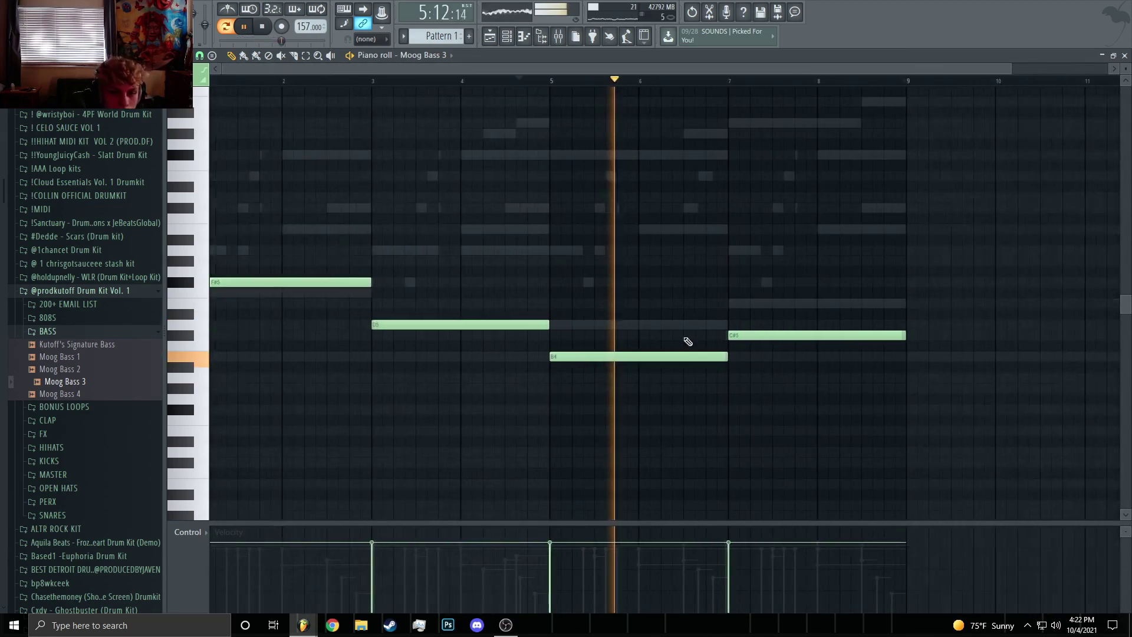
Cut the Arcade notes out of Pattern 1 and paste them into the Arcade channel of a new Pattern 2
left_click(508, 37)
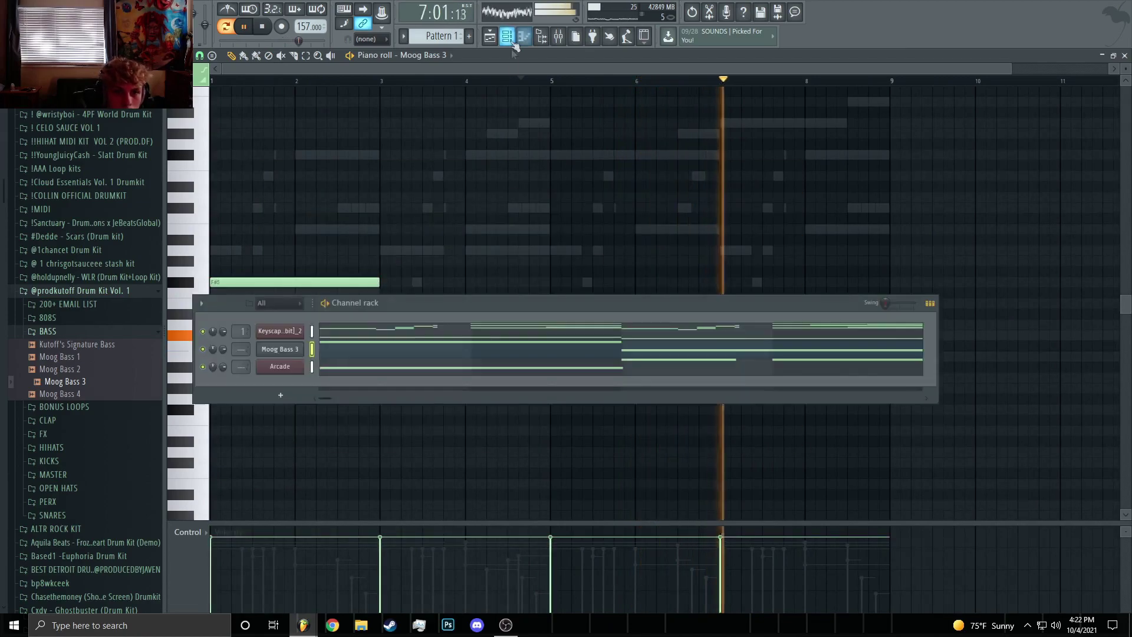
right_click(298, 366)
left_click(440, 378)
right_click(298, 367)
left_click(415, 367)
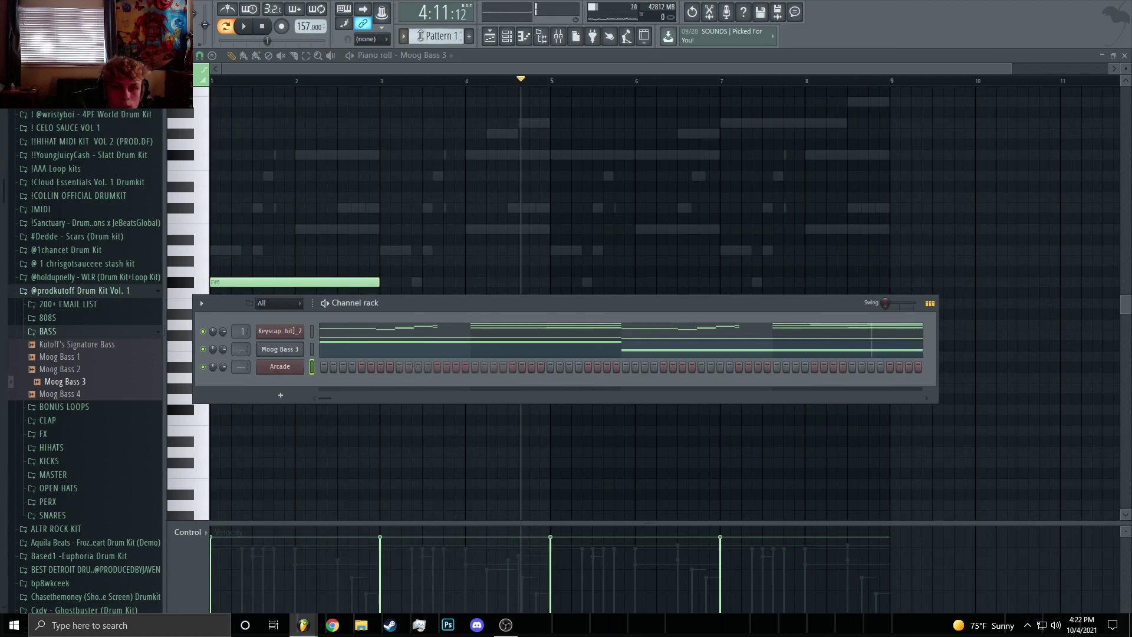
key("F4")
right_click(300, 367)
left_click(423, 390)
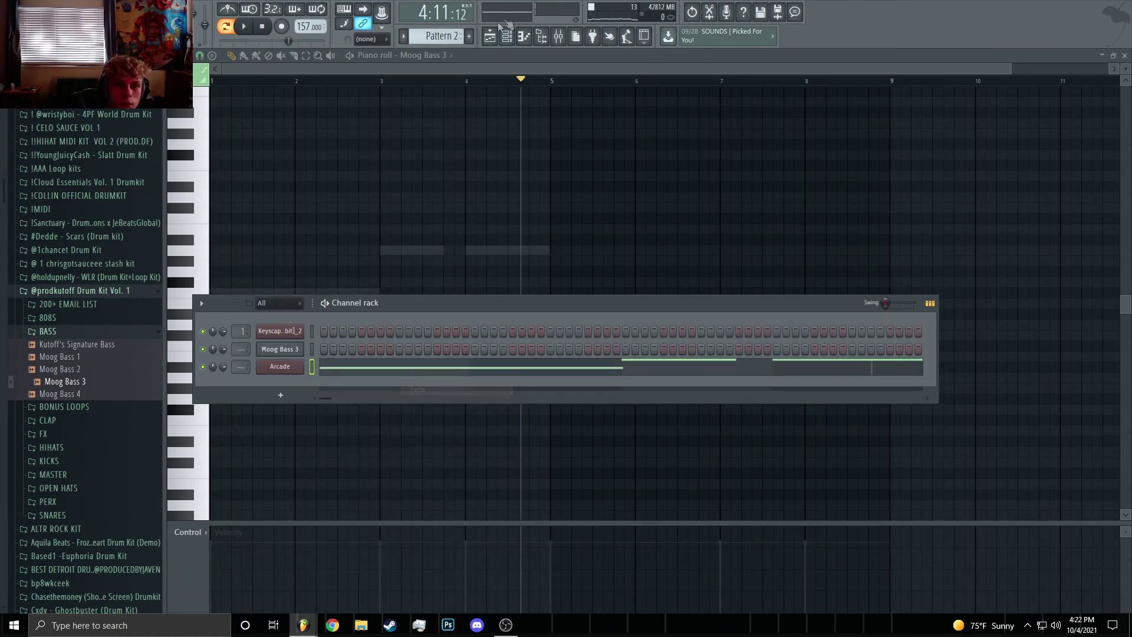
Place Pattern 2 at bar 1 of playlist Track 2 and render it as an audio clip, dismissing the MIDI device error and settings
left_click(489, 36)
left_click(418, 124)
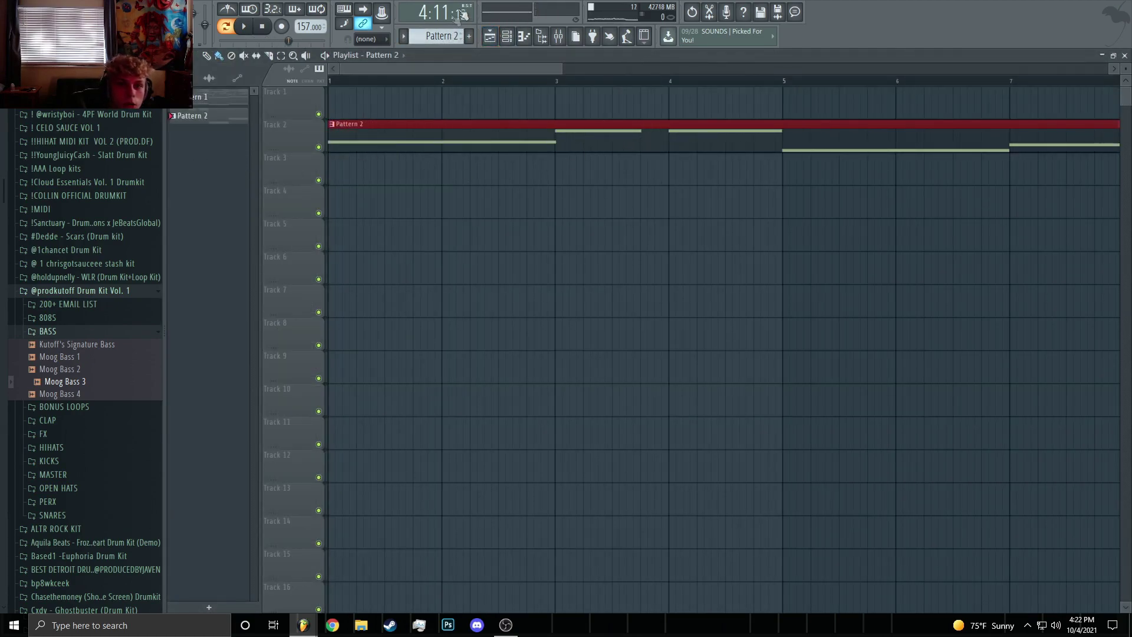
left_click(437, 41)
left_click(529, 211)
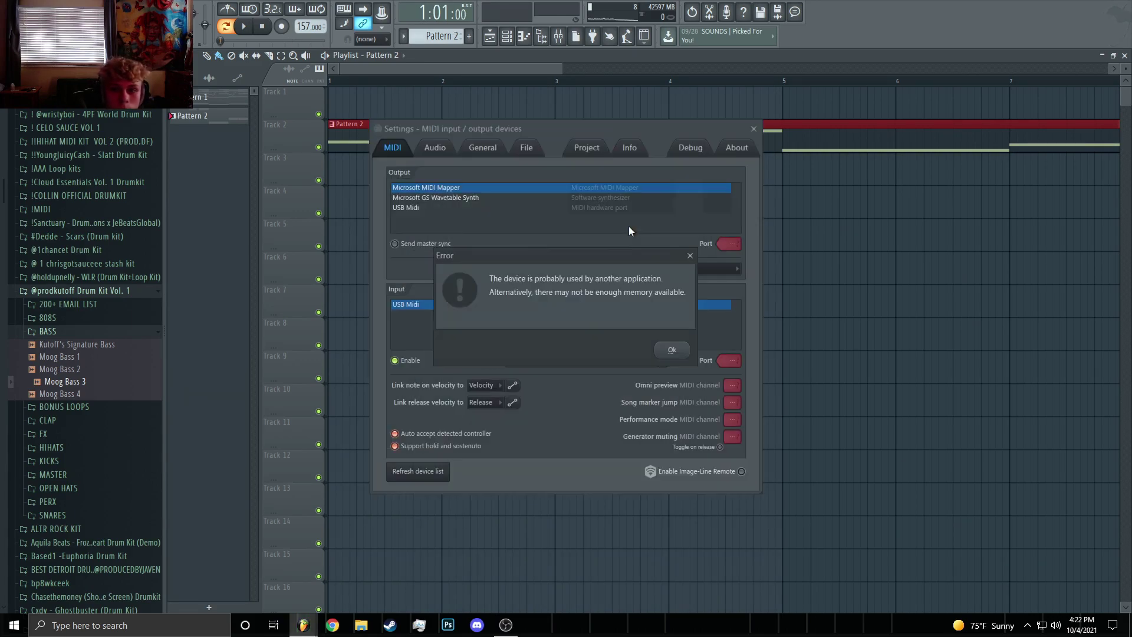
left_click(667, 348)
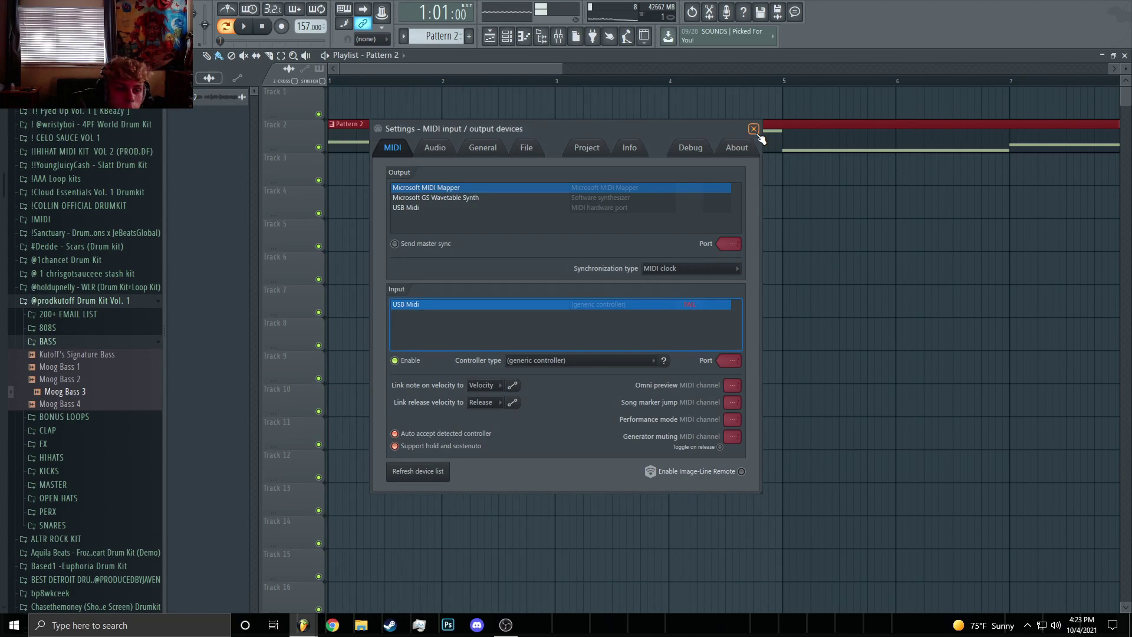
left_click(754, 129)
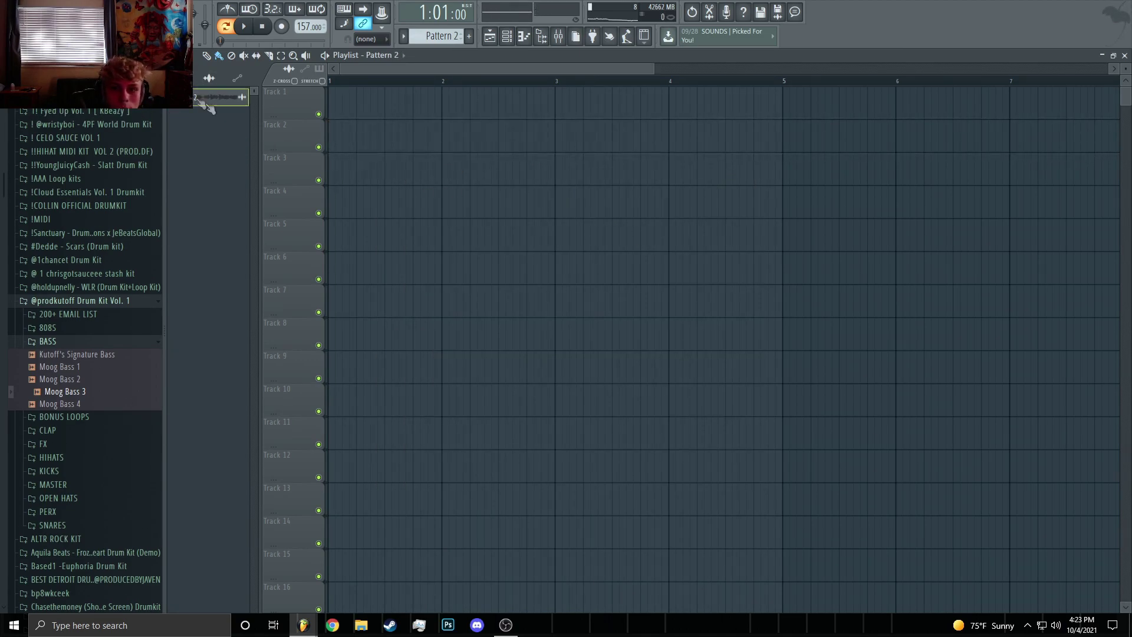
Place the rendered Pattern 2 audio clip at bar 1 of Track 3 and raise its pitch in Auto stretch mode
left_click_drag(199, 102, 354, 171)
double_click(367, 172)
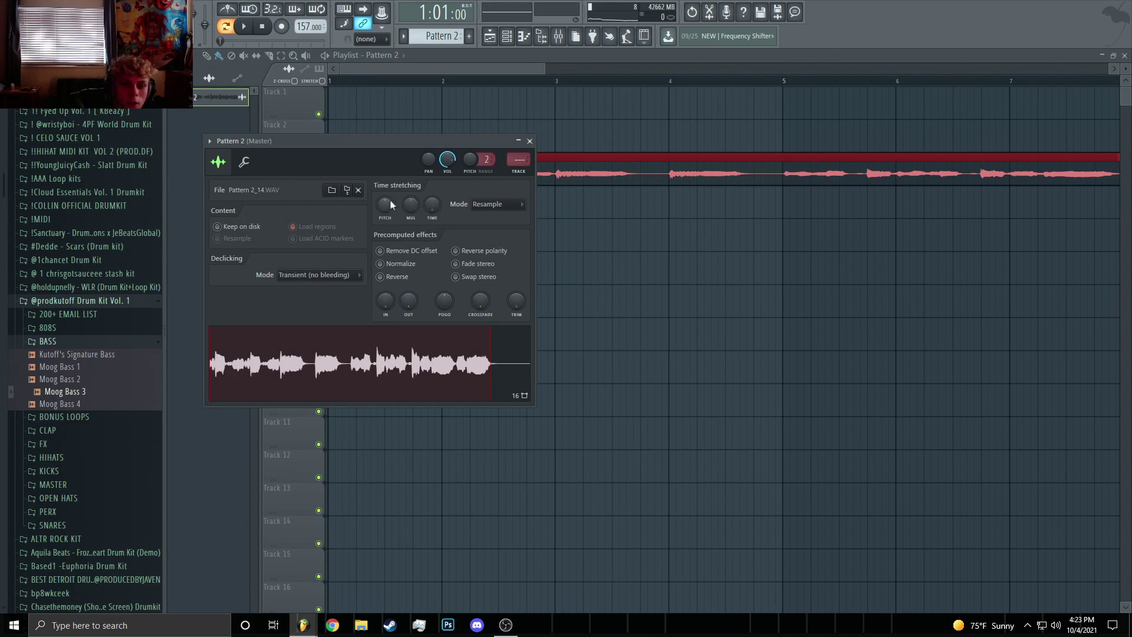
key("Escape")
left_click(361, 107)
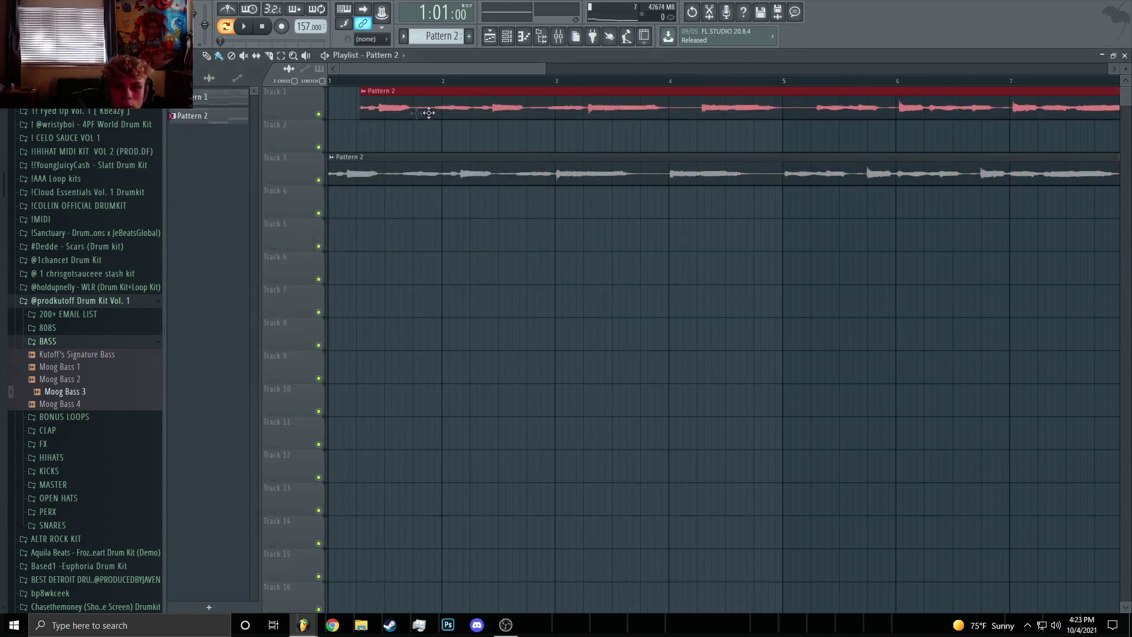
scroll(466, 196, "down", 3)
scroll(466, 197, "down", 2)
double_click(444, 174)
left_click(530, 142)
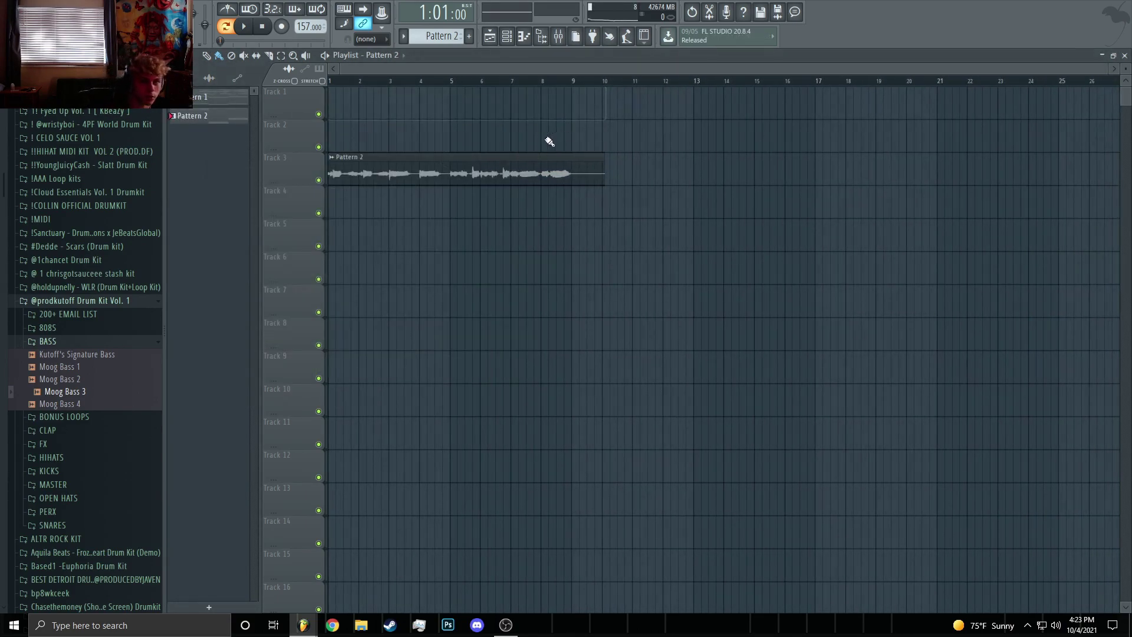
Place Pattern 1 at bar 1 of Track 1, and slice the Pattern 2 audio clip at bar 9, removing its tail
left_click_drag(230, 106, 354, 106)
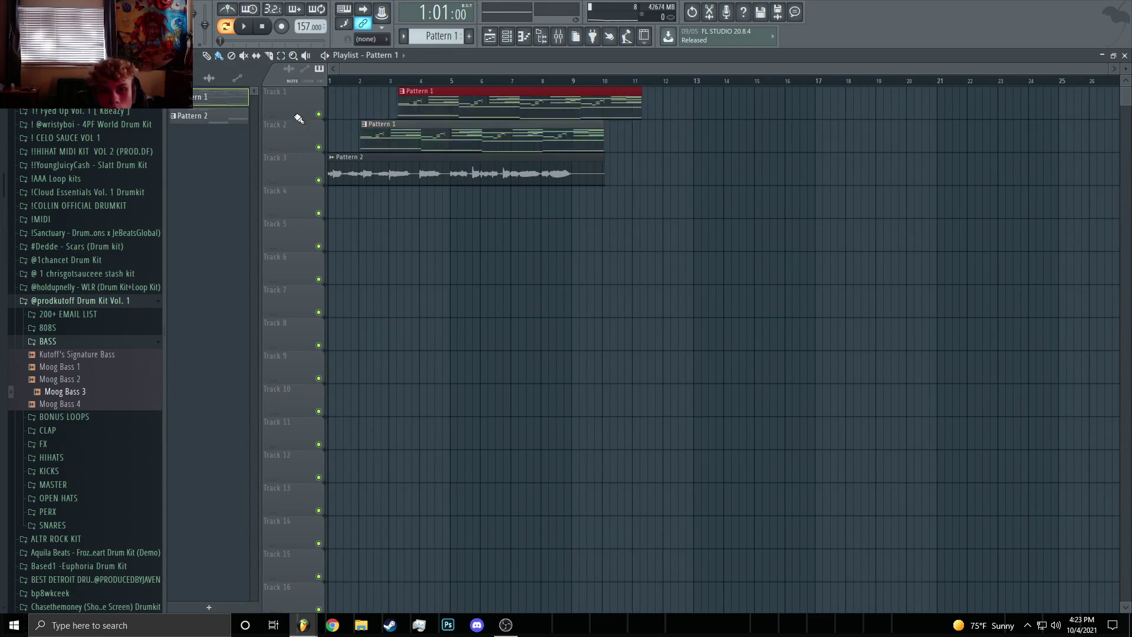
scroll(329, 72, "up", 3)
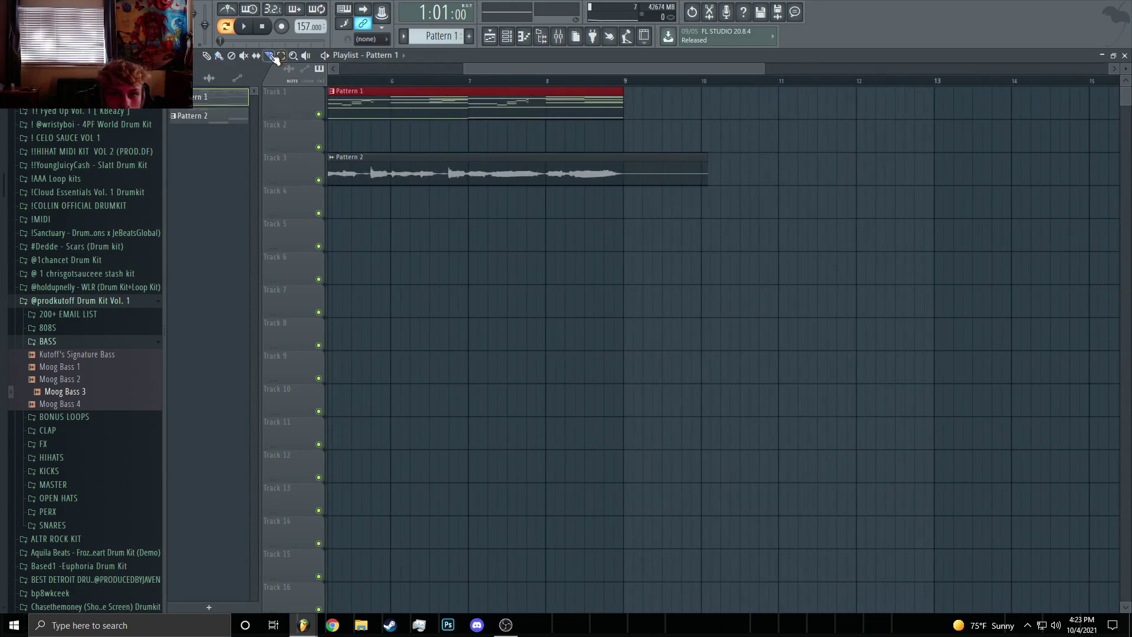
scroll(657, 214, "up", 2)
left_click(677, 171)
scroll(400, 195, "up", 3)
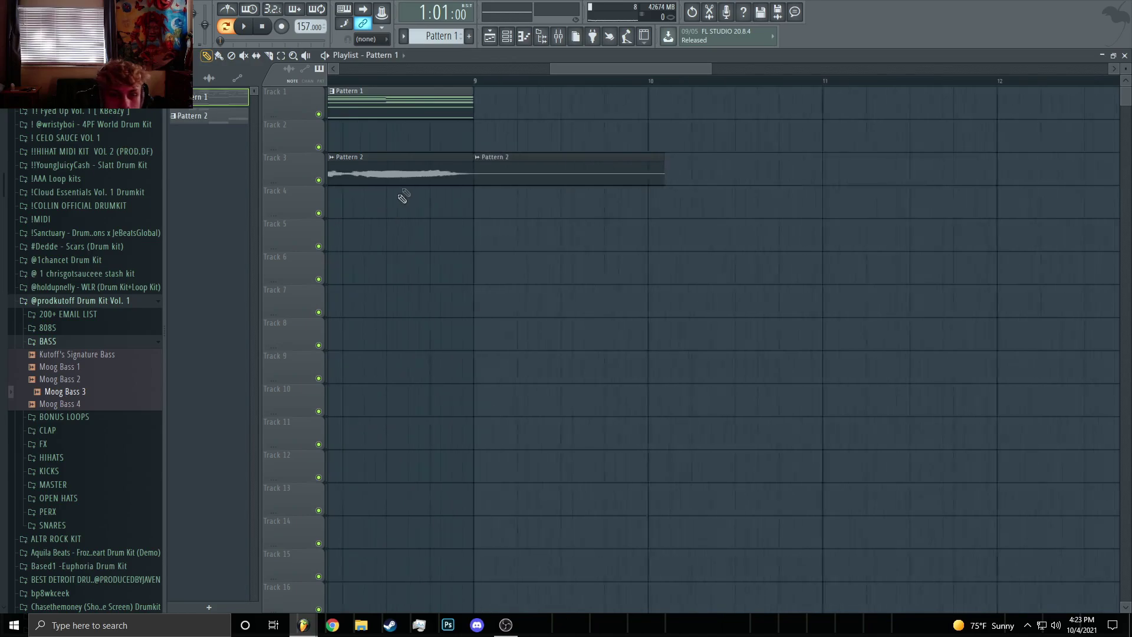
Route the Pattern 2 audio clip to mixer insert 4 and play the arrangement in song mode
double_click(387, 173)
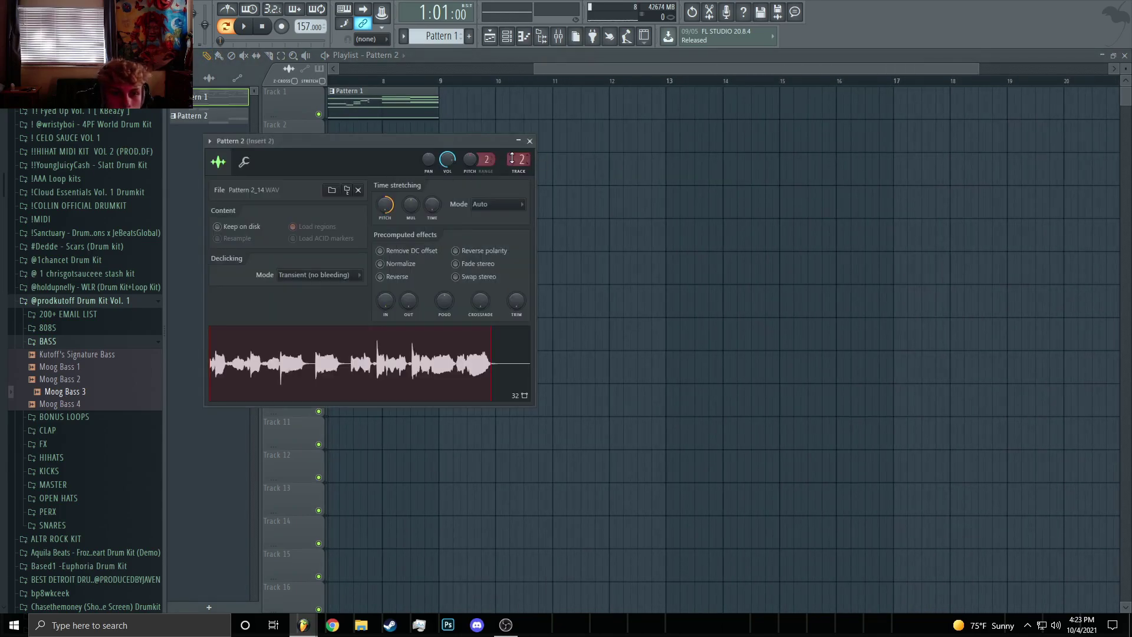
left_click(529, 141)
scroll(645, 182, "down", 3)
key("space")
double_click(354, 173)
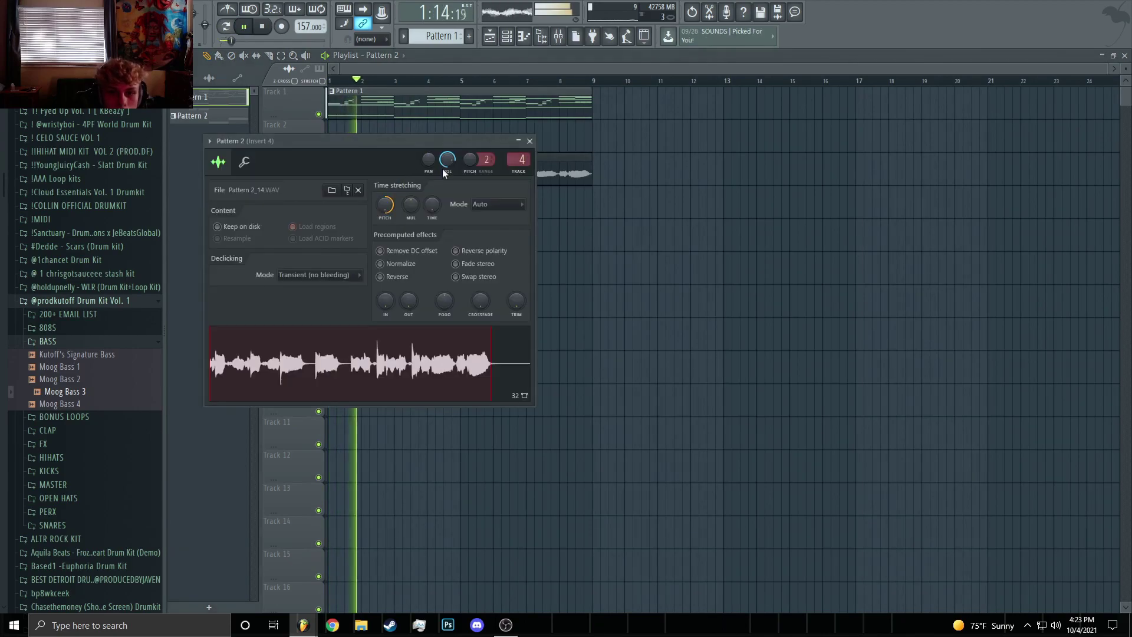
Add Fruity Reeverb 2 to mixer insert 4, raise its wet level and lower the insert's volume fader
left_click(558, 37)
left_click(790, 301)
left_click(956, 176)
left_click_drag(477, 183, 476, 166)
mouse_move(371, 437)
left_mouse_down()
mouse_move(371, 470)
mouse_move(370, 457)
left_mouse_up()
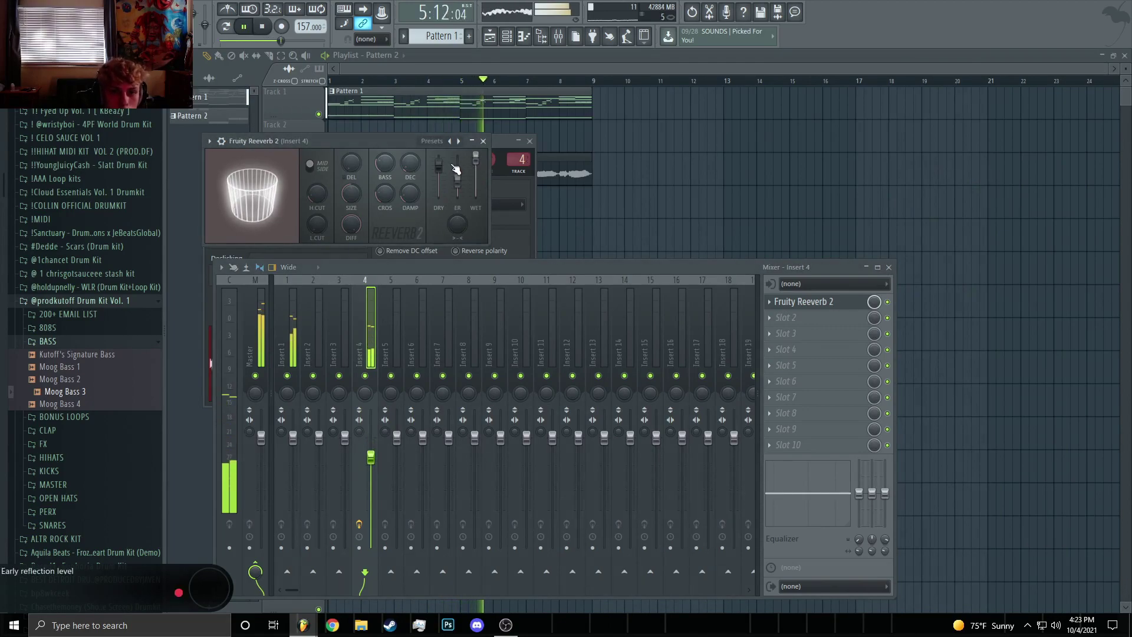
Check the Pattern 2 clip's pitch shift, and transpose all Keyscape notes in Pattern 1 down three semitones
double_click(548, 172)
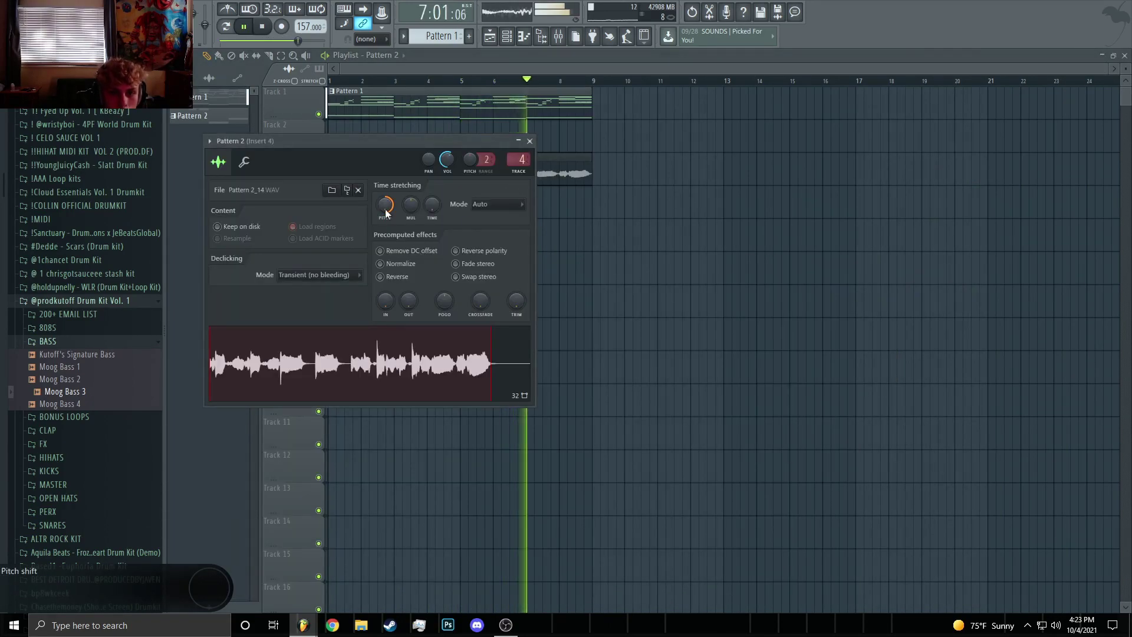
key("space")
double_click(473, 114)
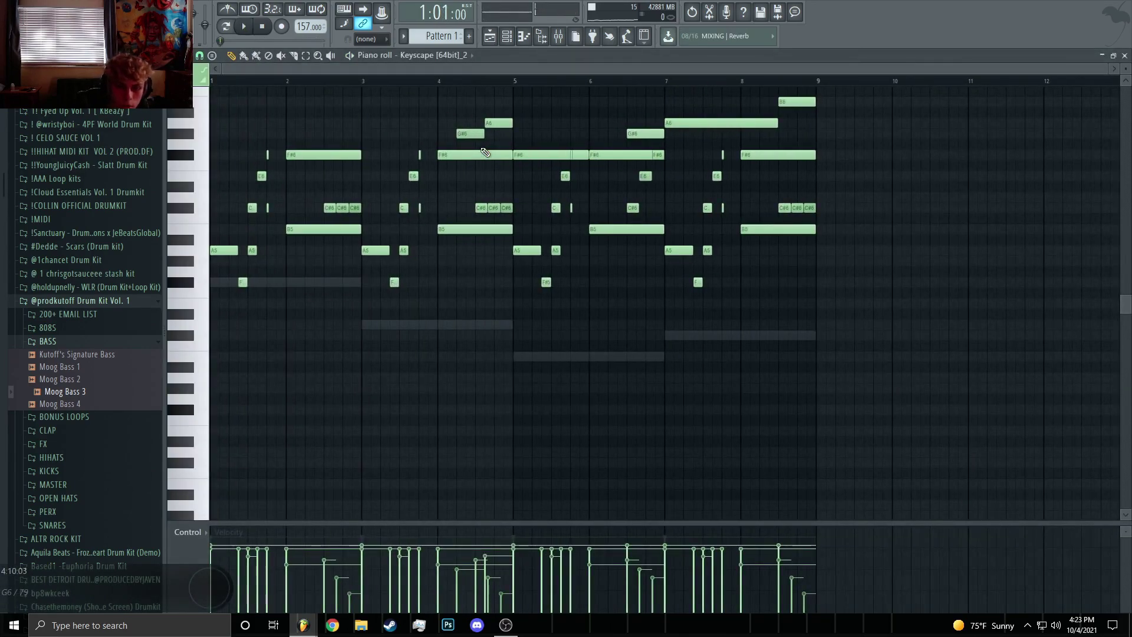
key("Down")
key("Down")
key("Down")
Play the Moog Bass 3 part against the melody and transpose all its notes down three semitones
left_click(444, 55)
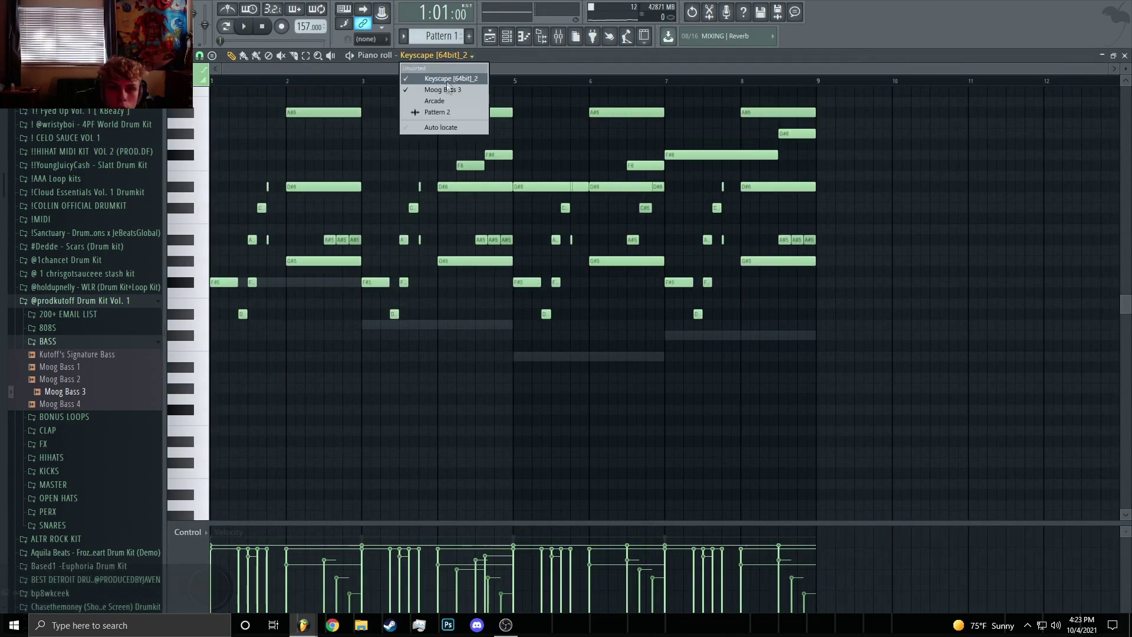
left_click(444, 92)
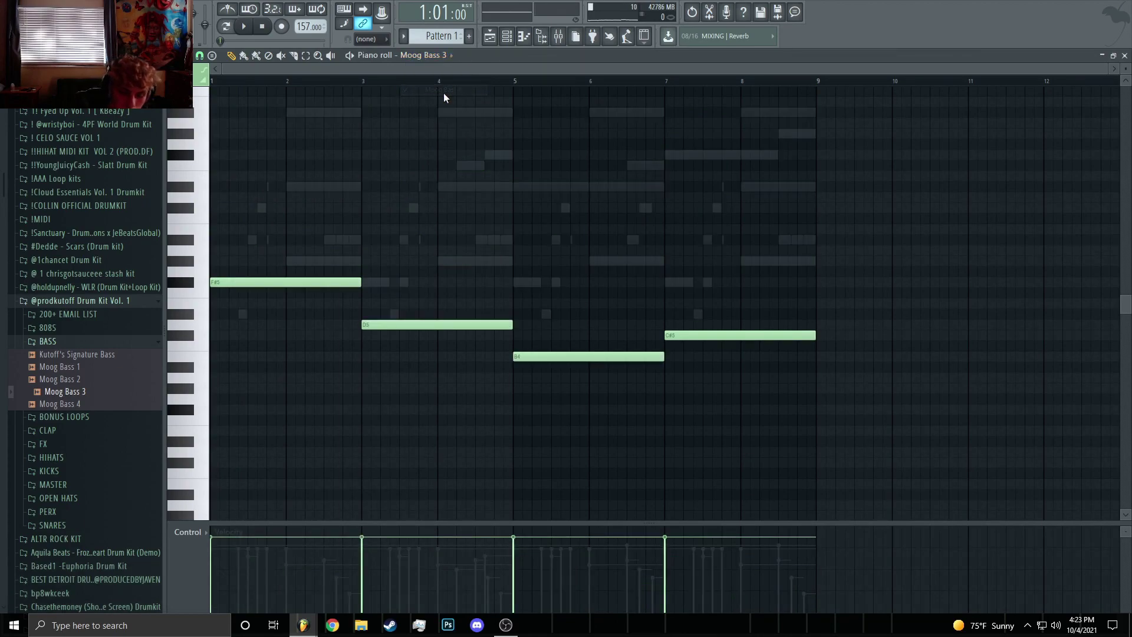
key("space")
key("F6")
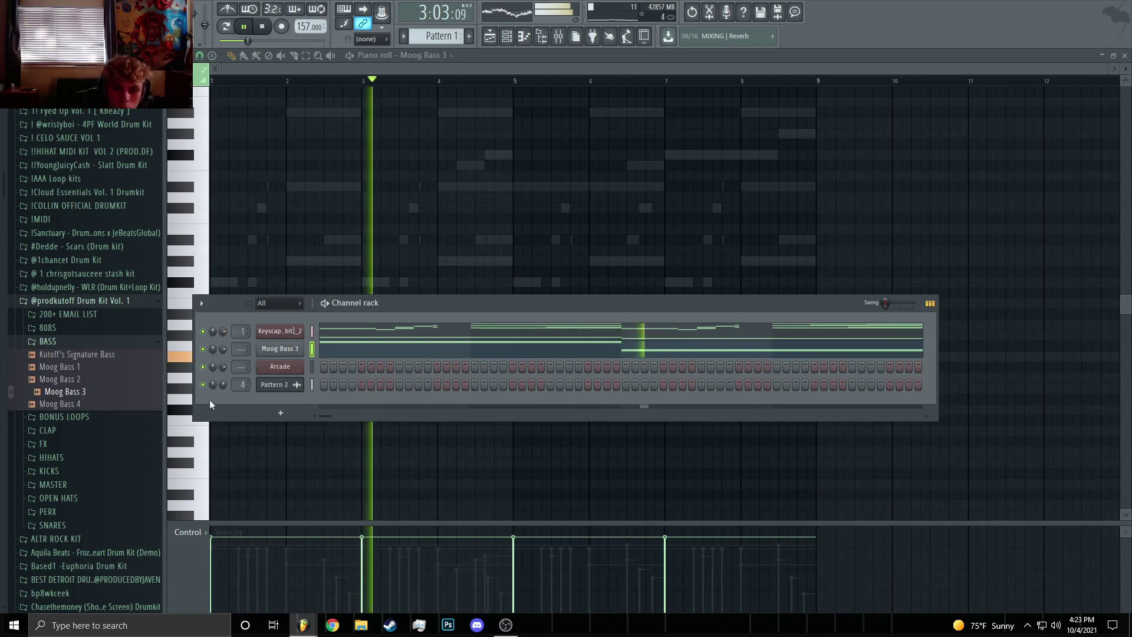
left_click(559, 38)
left_click(560, 38)
key("space")
scroll(217, 321, "up", 3)
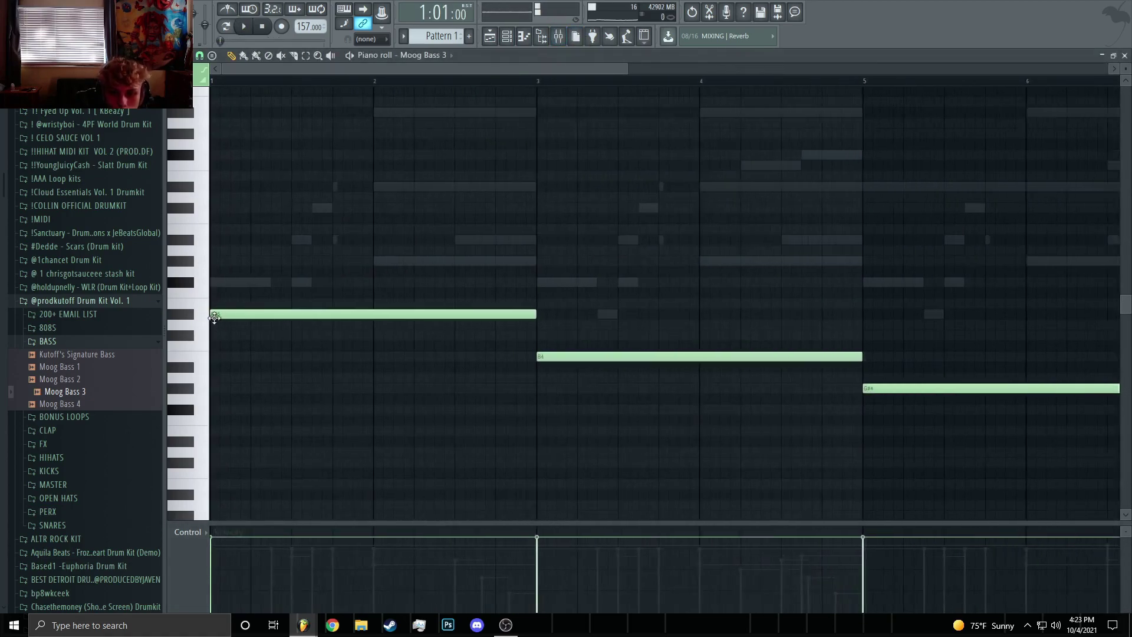
scroll(216, 324, "down", 3)
Load Pitcher in the first effect slot of mixer insert 4, ahead of Fruity Reeverb 2
left_click(559, 38)
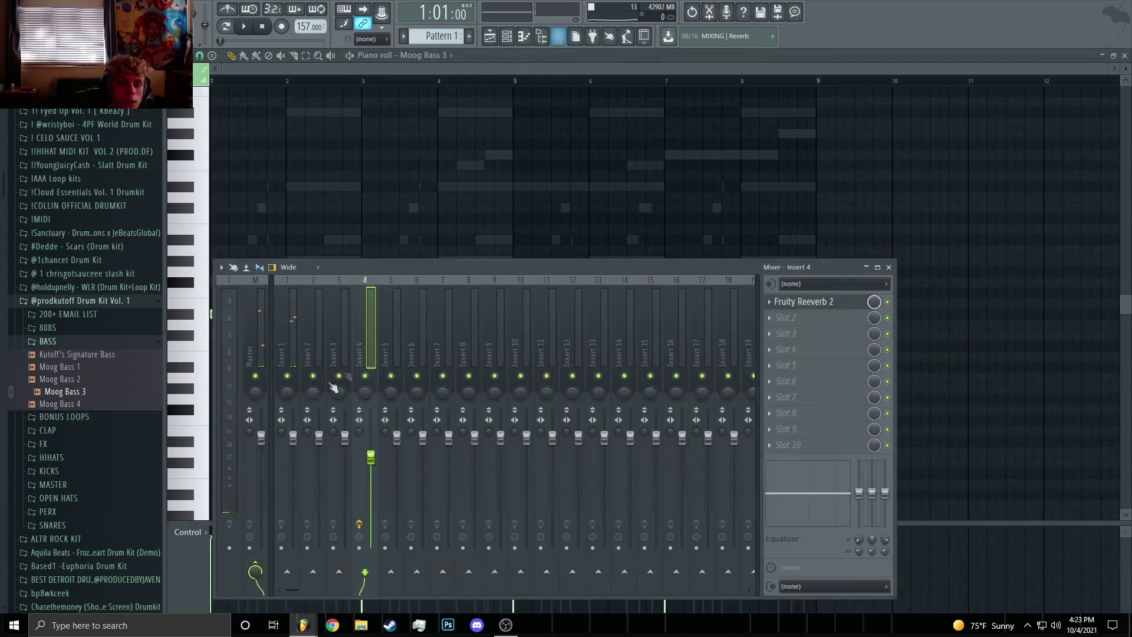
left_click(803, 301)
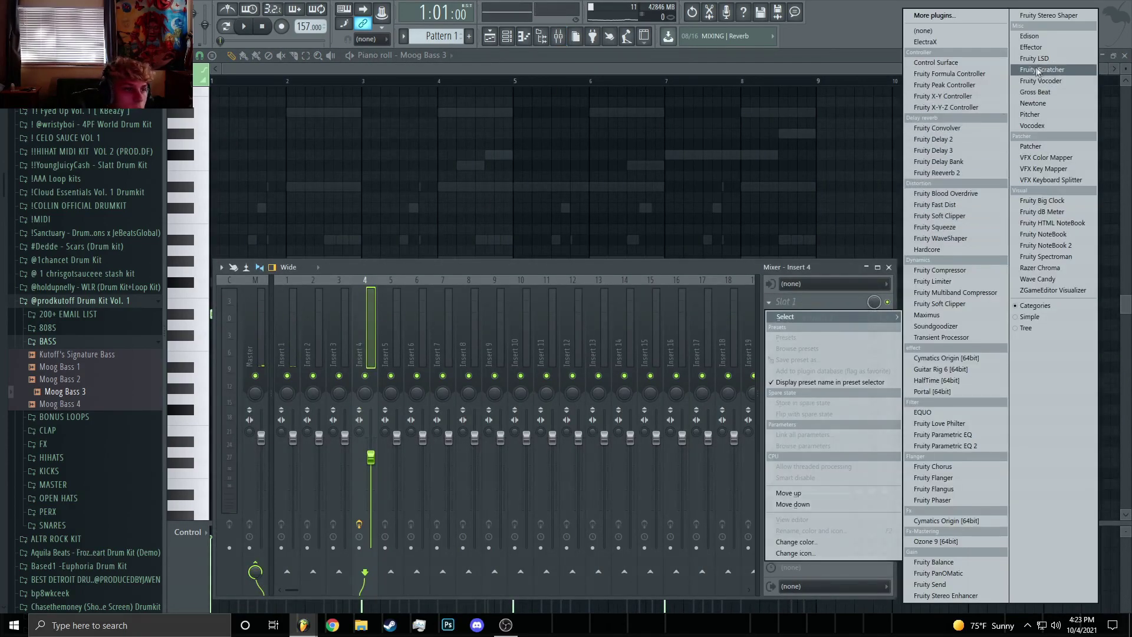
left_click(1032, 113)
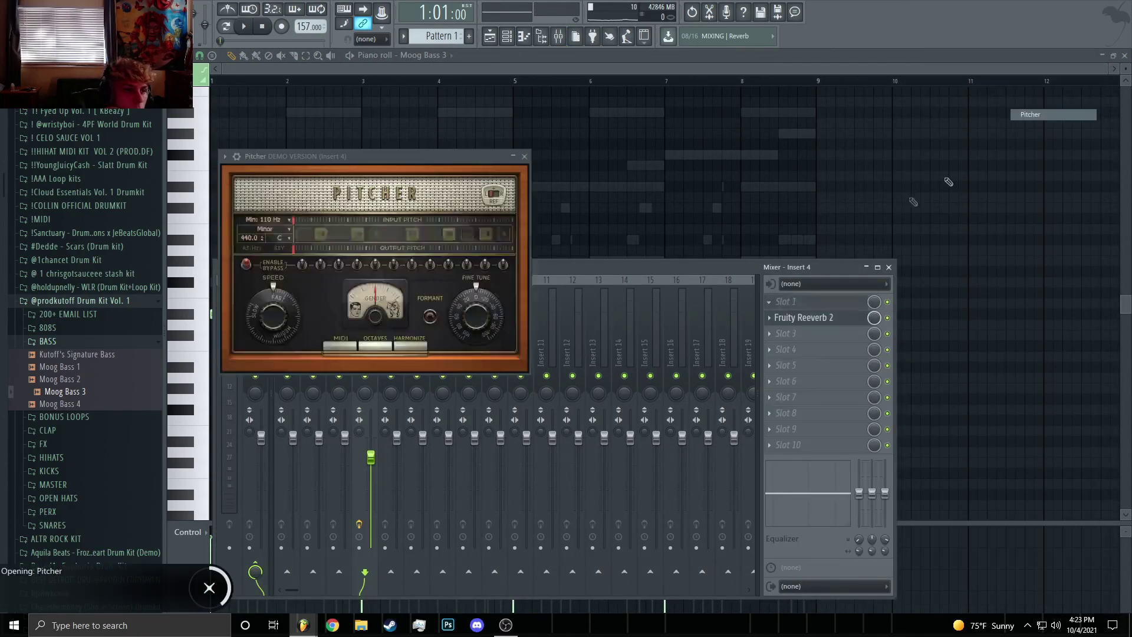
left_click(284, 248)
left_click(284, 247)
left_click_drag(353, 156, 546, 184)
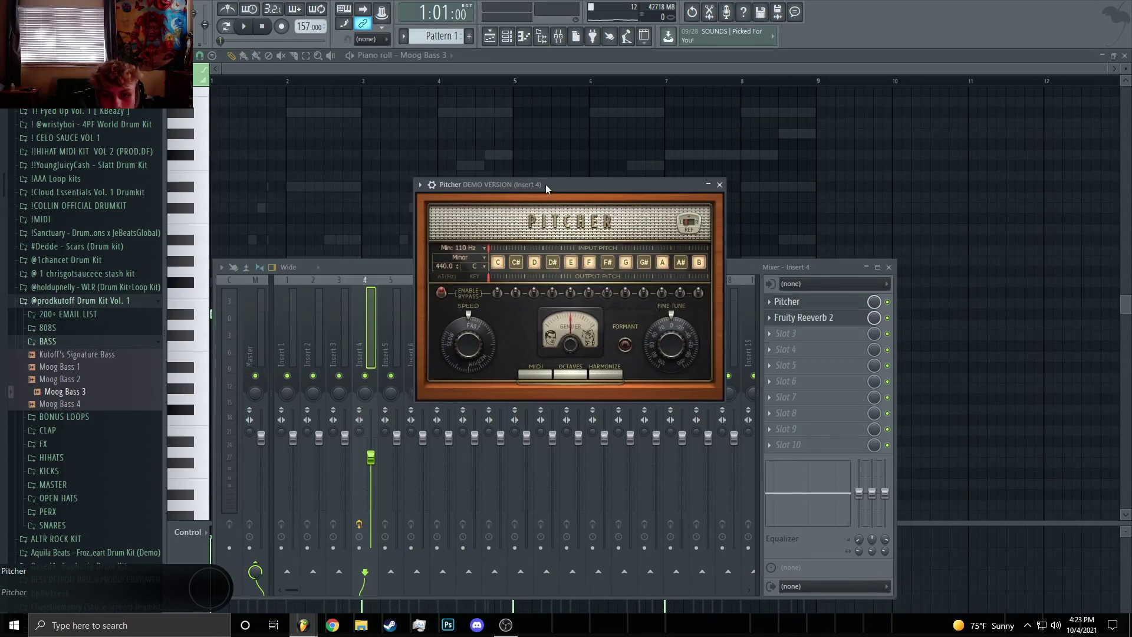
Set Pitcher on mixer insert 4 to the D# minor scale
left_click(558, 37)
left_click(558, 37)
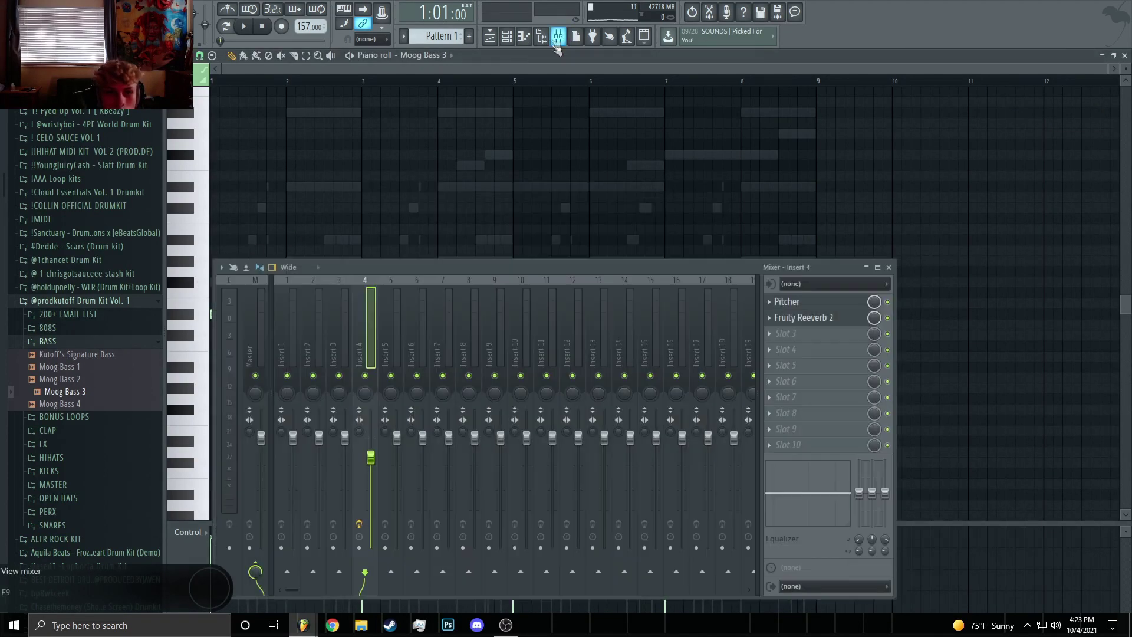
left_click(808, 317)
left_click(803, 302)
left_click(480, 265)
left_click(507, 247)
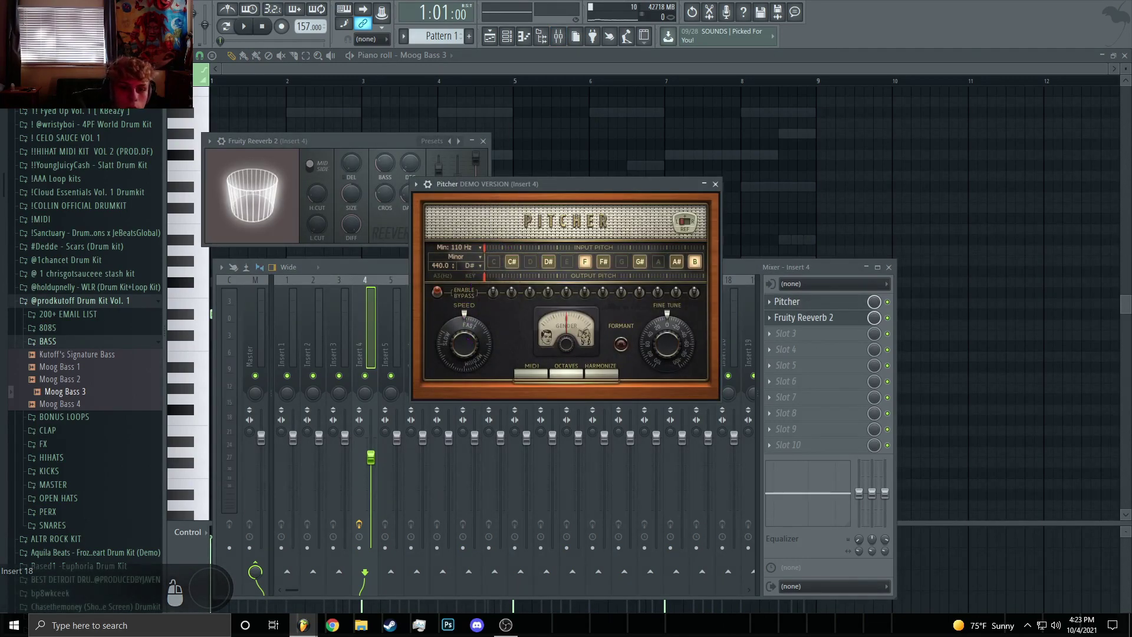
Play the arrangement and slightly lower the wet level of Fruity Reeverb 2 on insert 4
key("space")
scroll(470, 341, "up", 3)
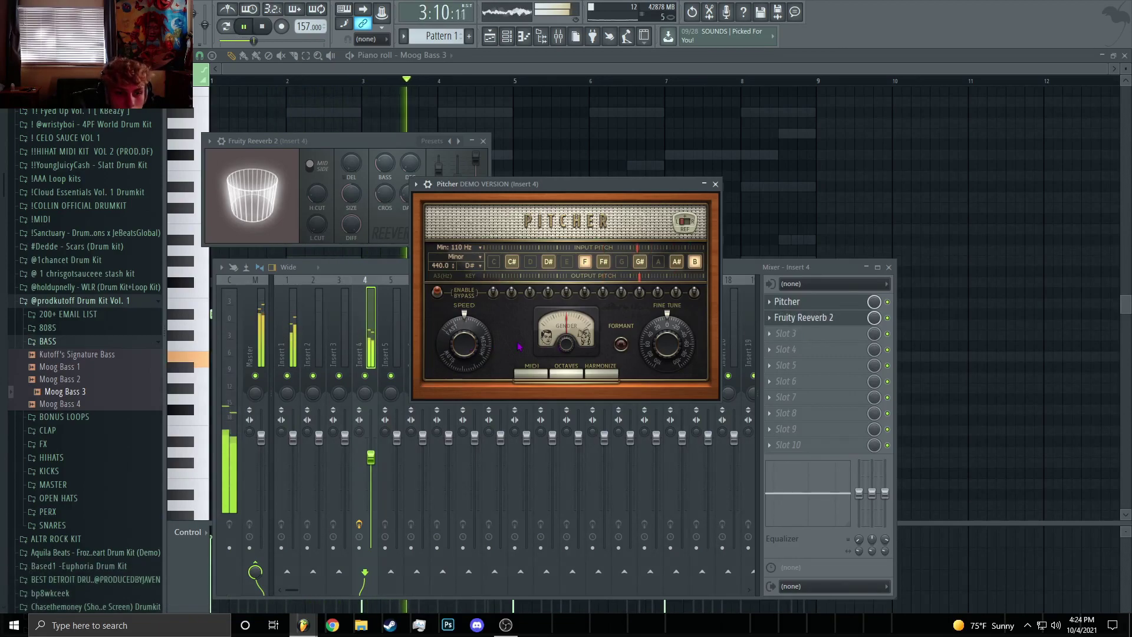
left_click(821, 317)
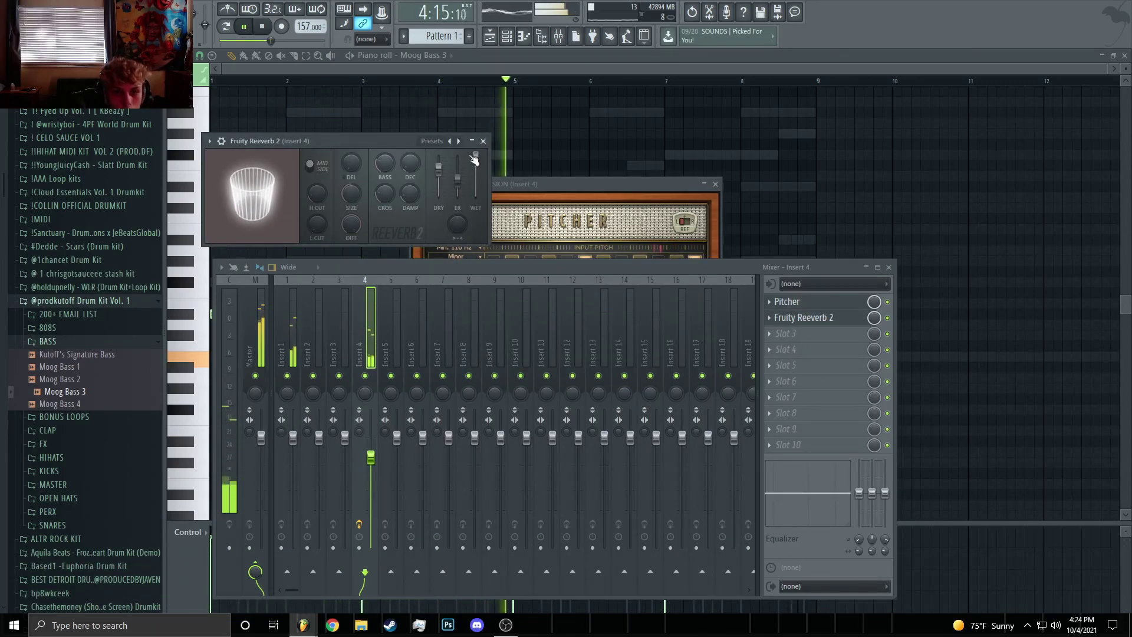
Stop playback and replace the Keyscape instrument on the first channel with Kontakt Portable x86
key("F6")
key("space")
right_click(298, 332)
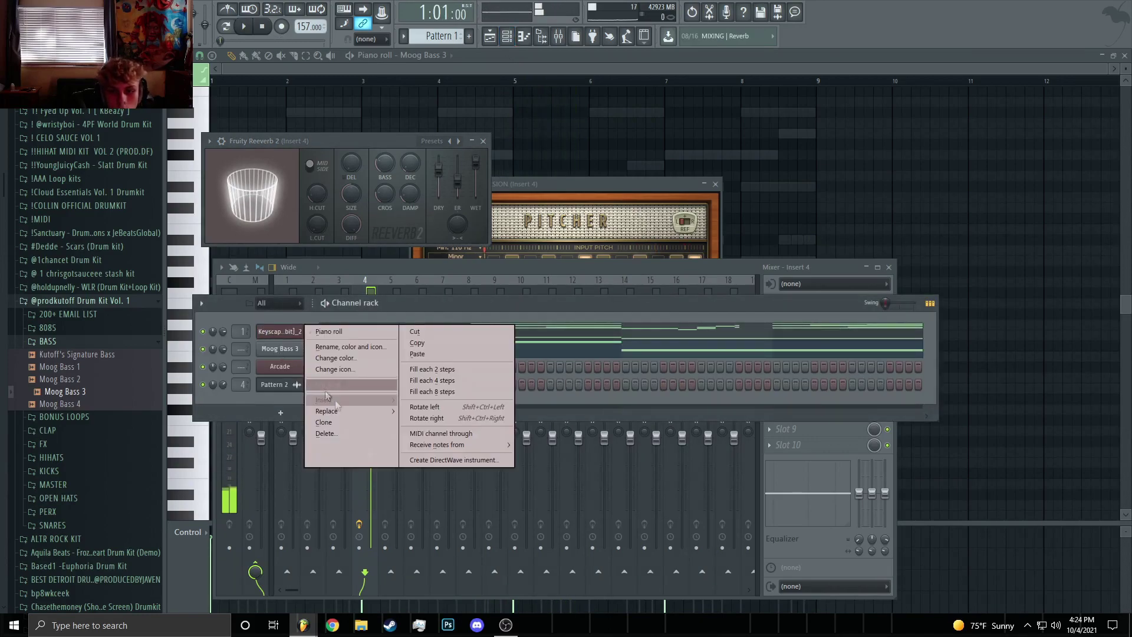
mouse_move(346, 408)
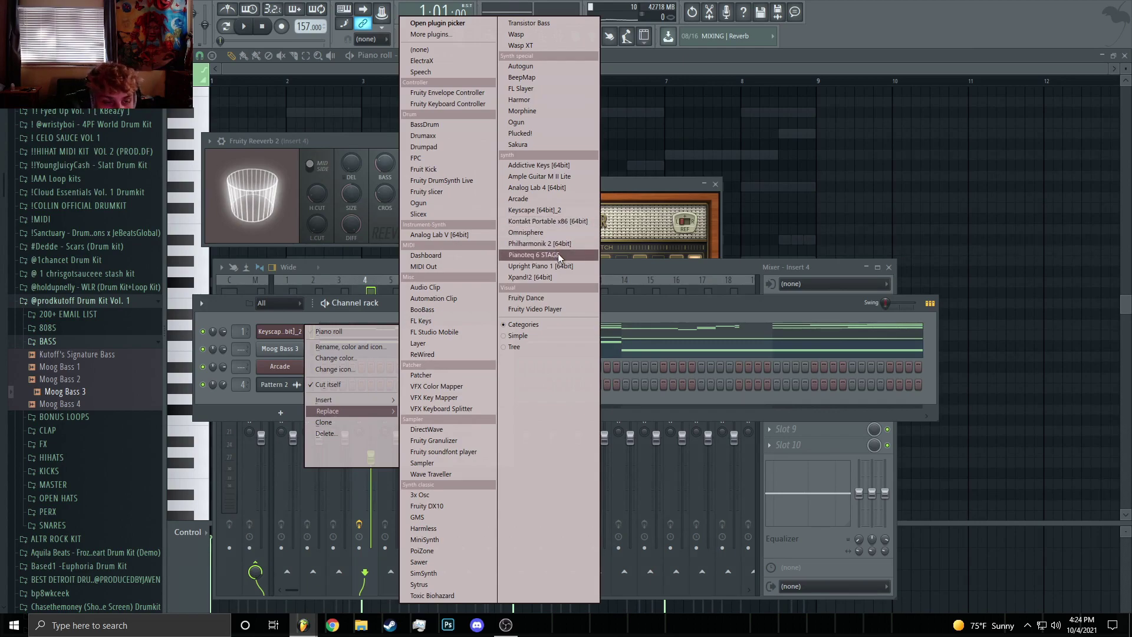
left_click(544, 223)
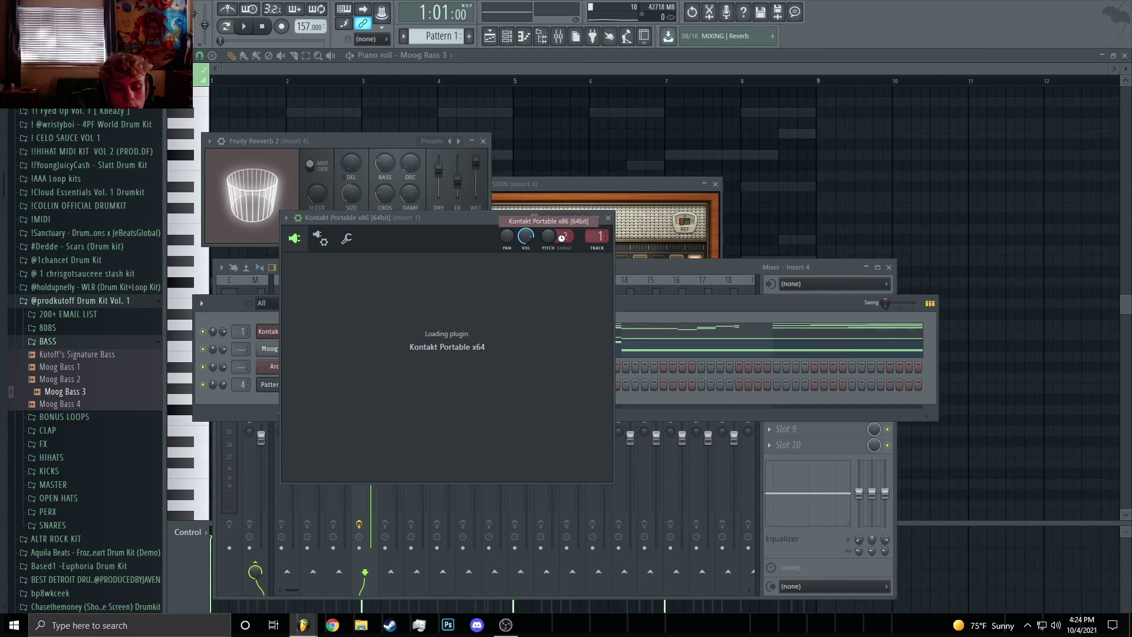
Load NOIRE Felt from the Noire library into the Kontakt rack
scroll(322, 513, "down", 4)
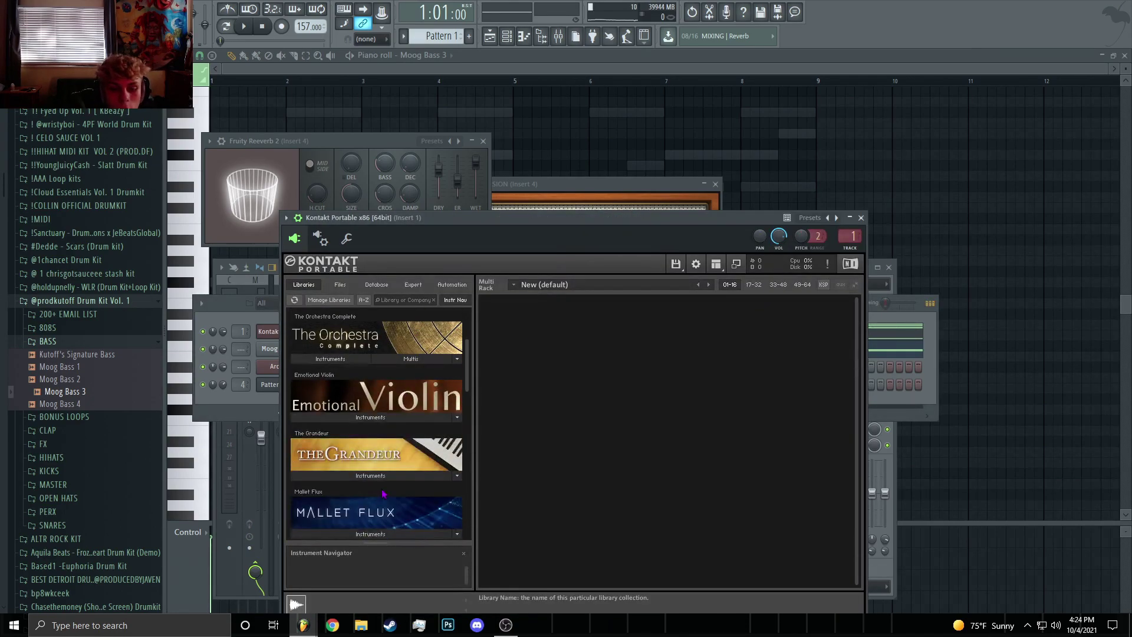
scroll(322, 512, "down", 1)
left_click(367, 469)
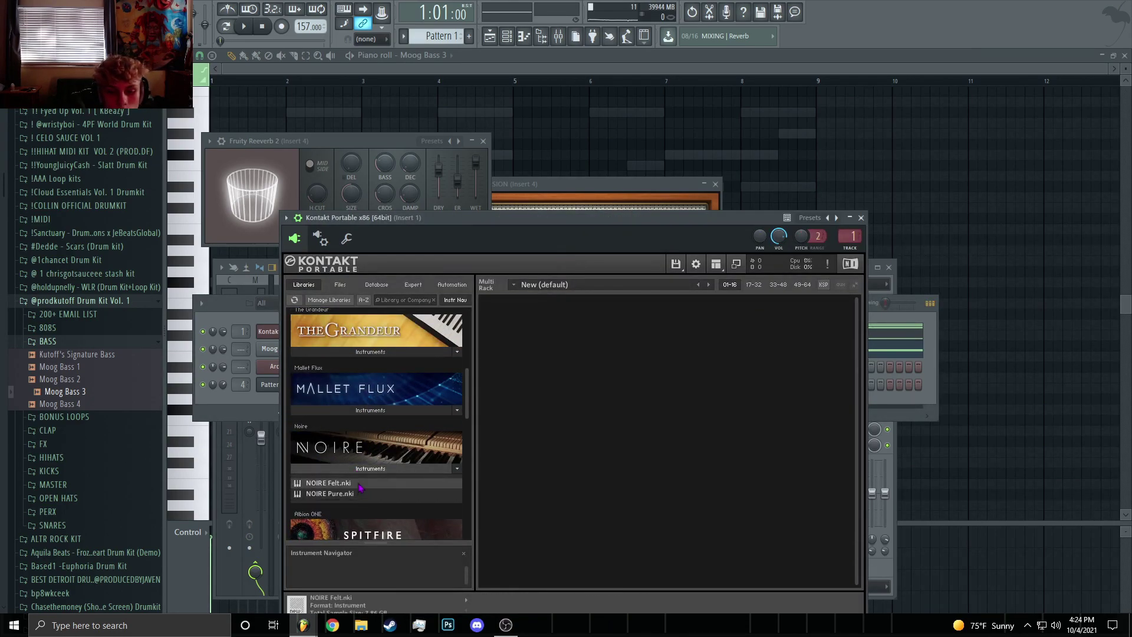
left_click_drag(666, 438, 666, 437)
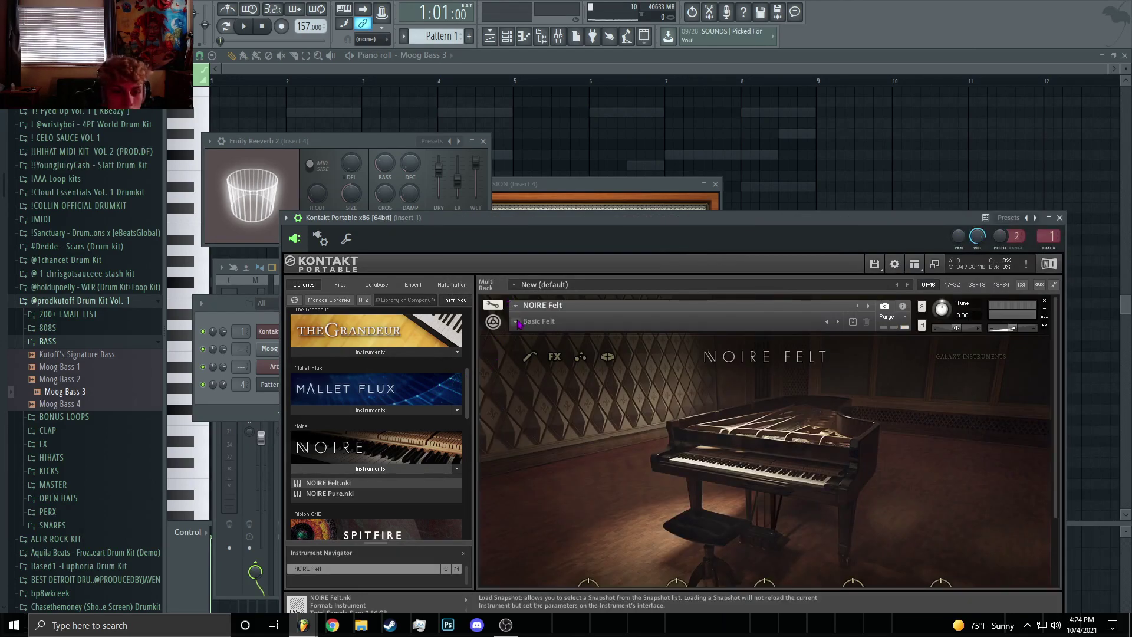
Try the Very Fragile grand piano snapshot on NOIRE Felt while the pattern plays
left_click(517, 322)
mouse_move(559, 336)
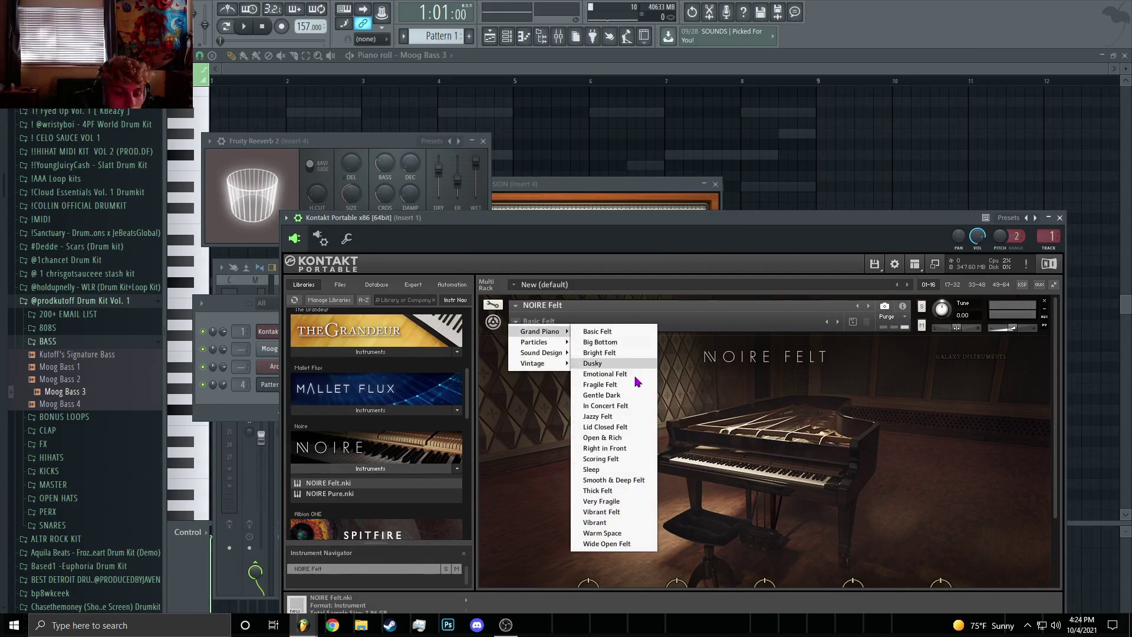
left_click(614, 501)
left_click(258, 24)
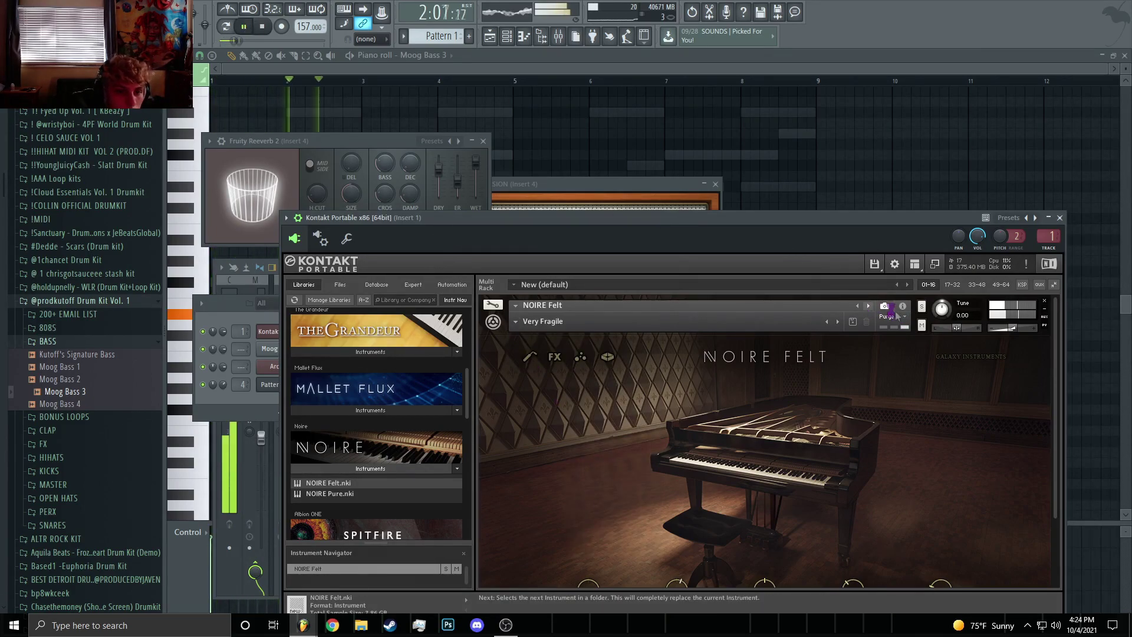
Audition other NOIRE Felt snapshots, including Big Bottom, and settle on the Basic Felt grand piano snapshot
left_click(868, 306)
left_click(655, 250)
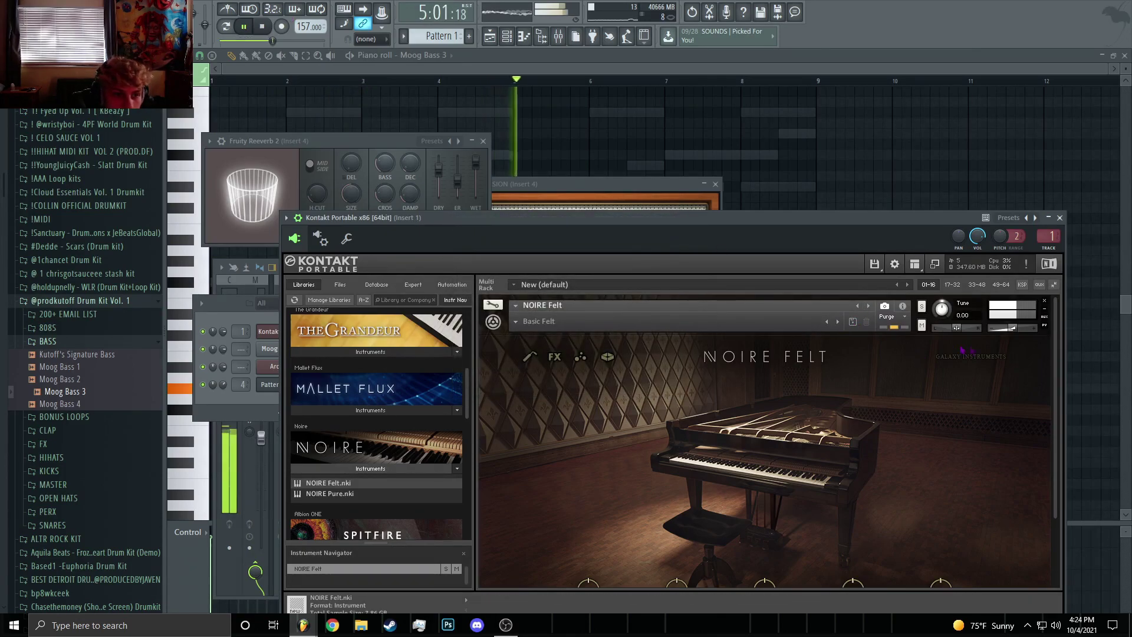
left_click(840, 323)
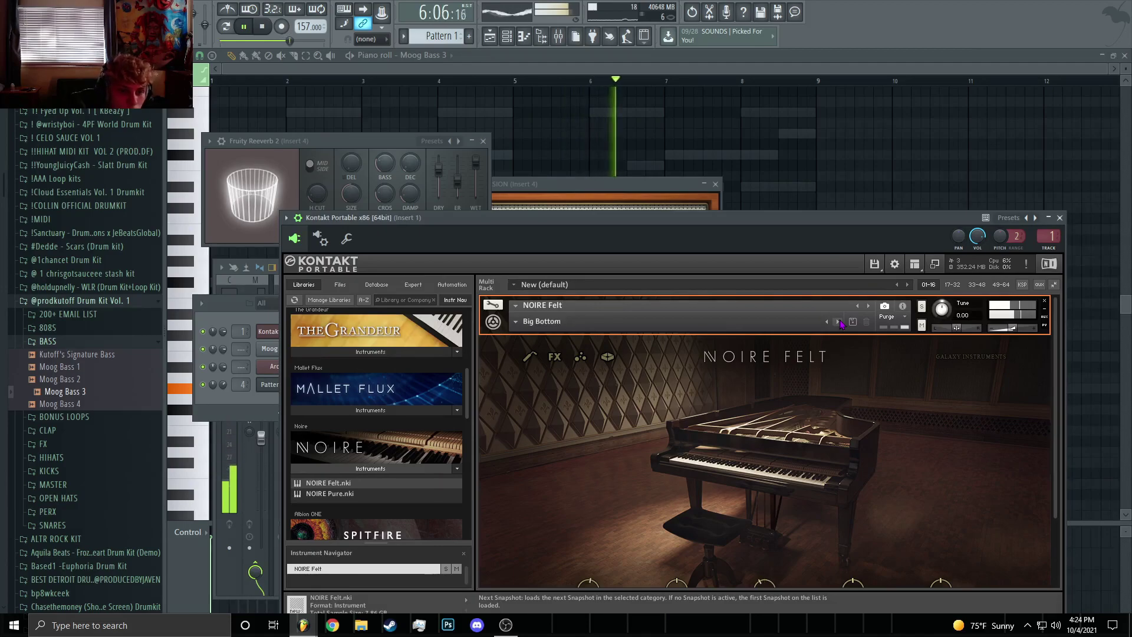
left_click(512, 322)
mouse_move(552, 332)
left_click(595, 331)
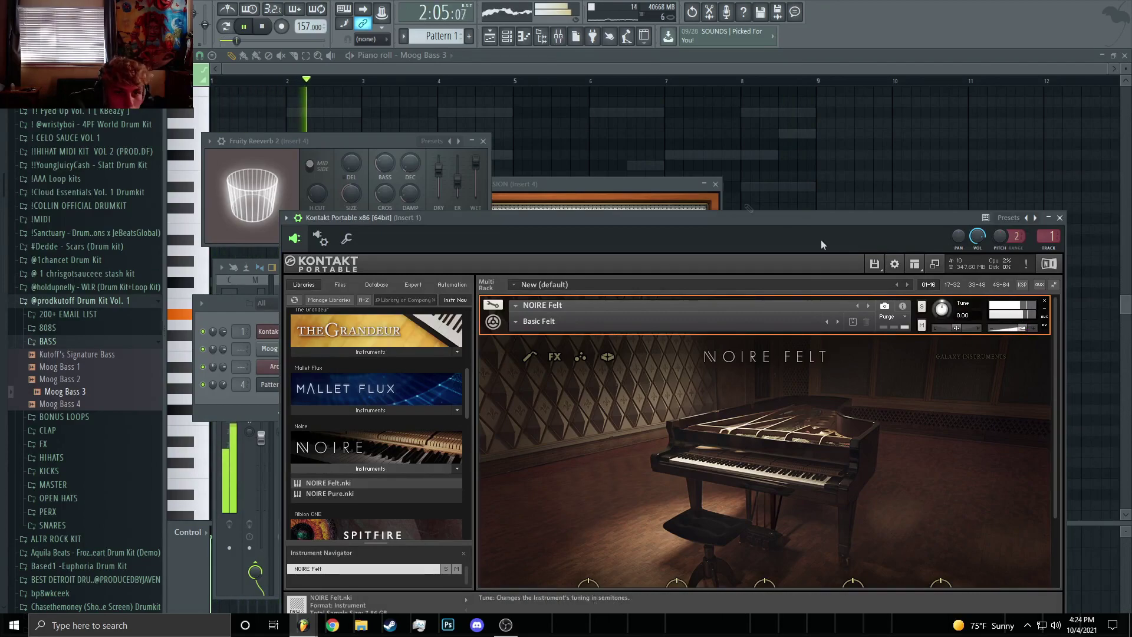
Delete the Arcade channel from the channel rack and collapse the BASS sample folder
left_click(218, 412)
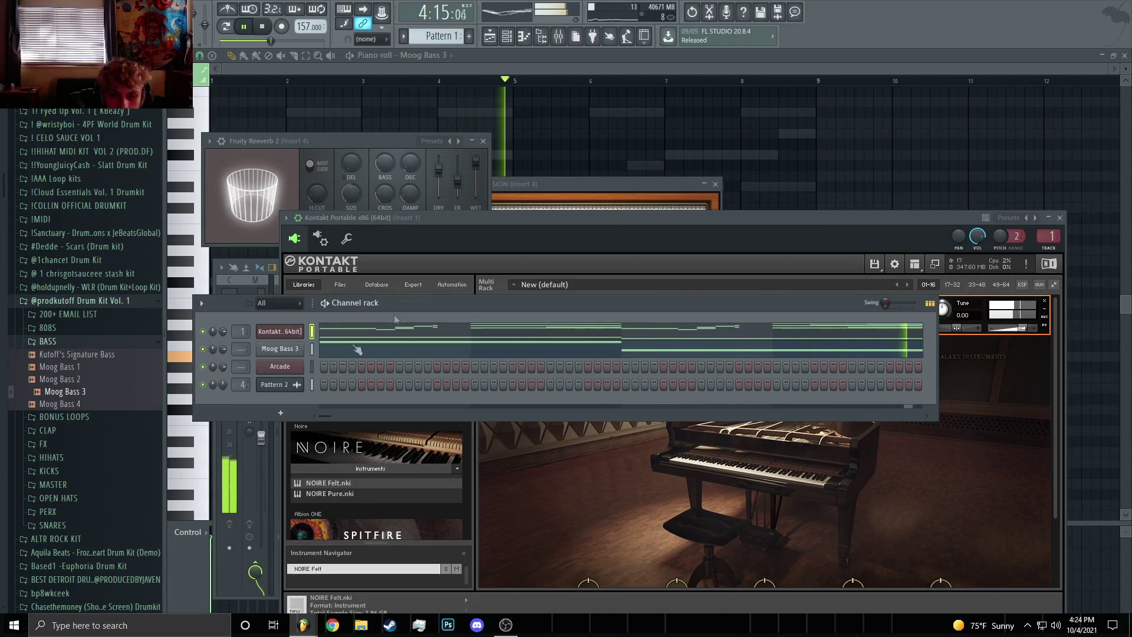
left_click(558, 44)
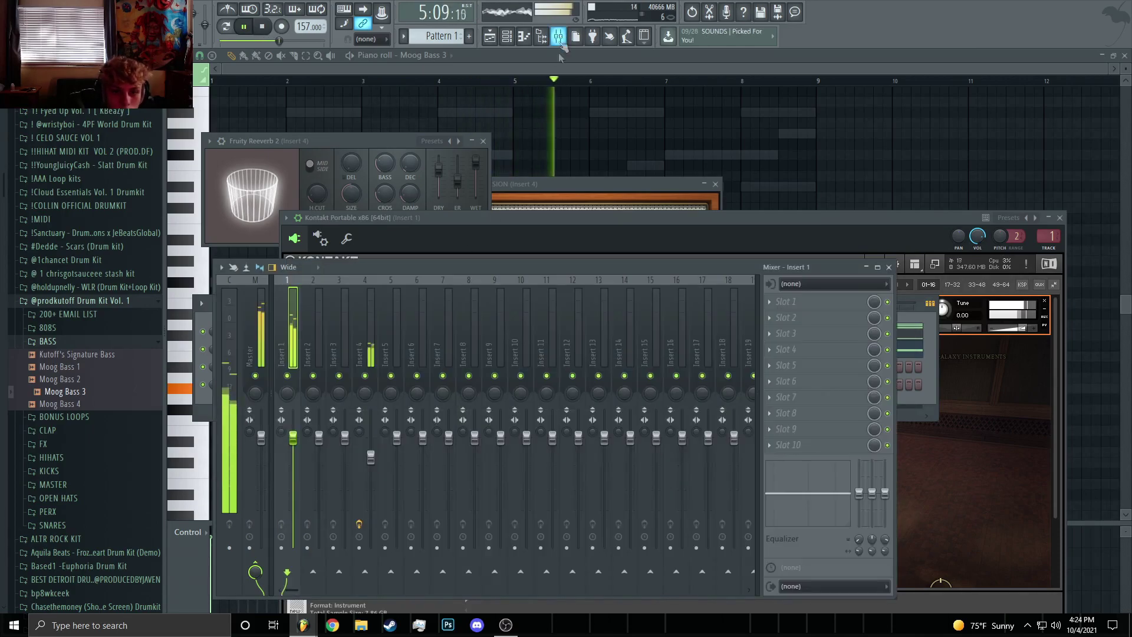
left_click(505, 40)
left_click(47, 341)
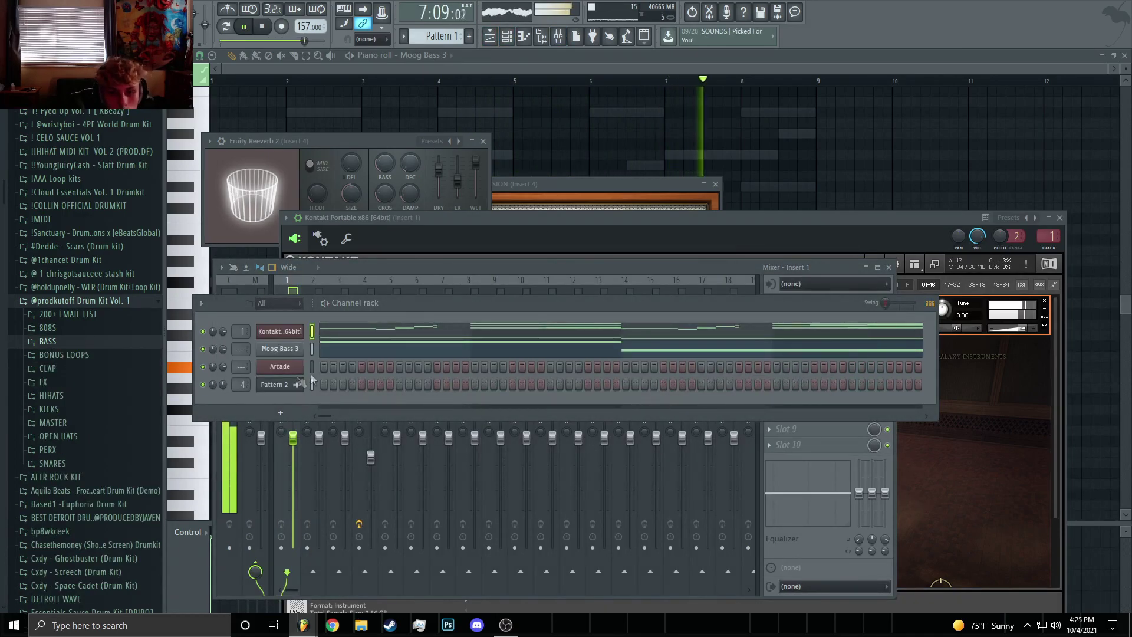
key("alt+Delete")
key("Return")
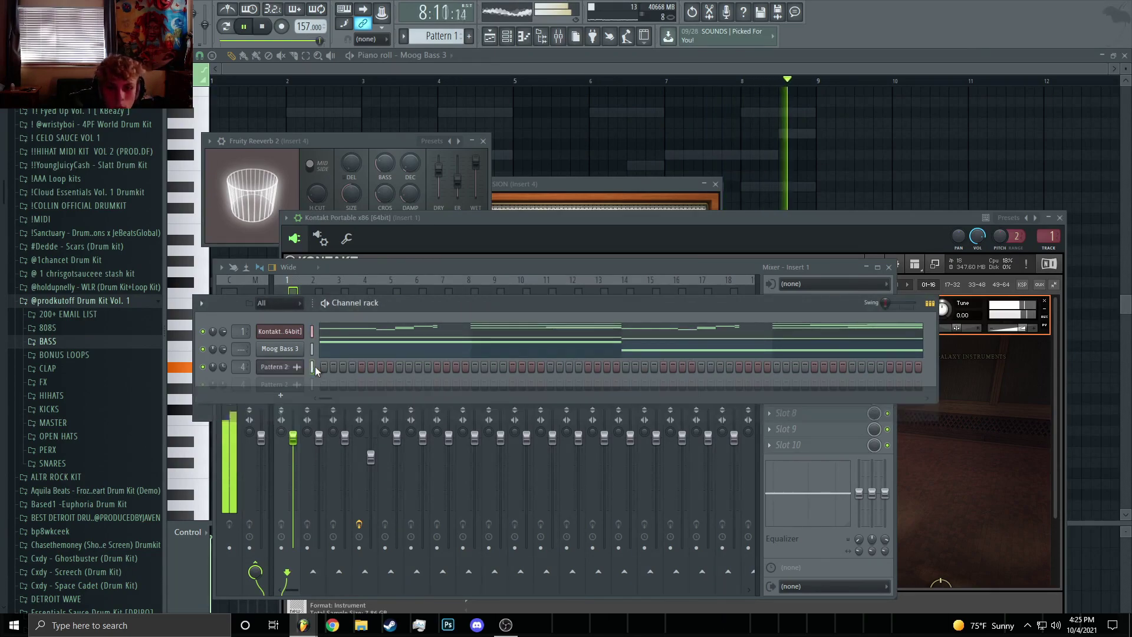
Add a Philharmonik 2 instrument channel to the channel rack
left_click(281, 395)
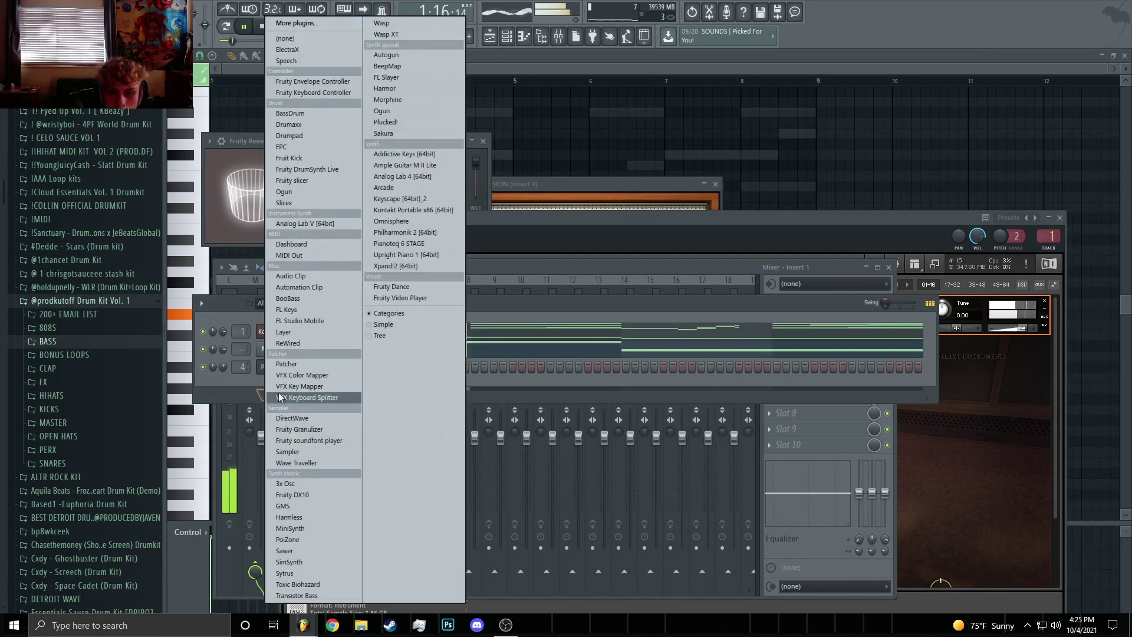
left_click(231, 319)
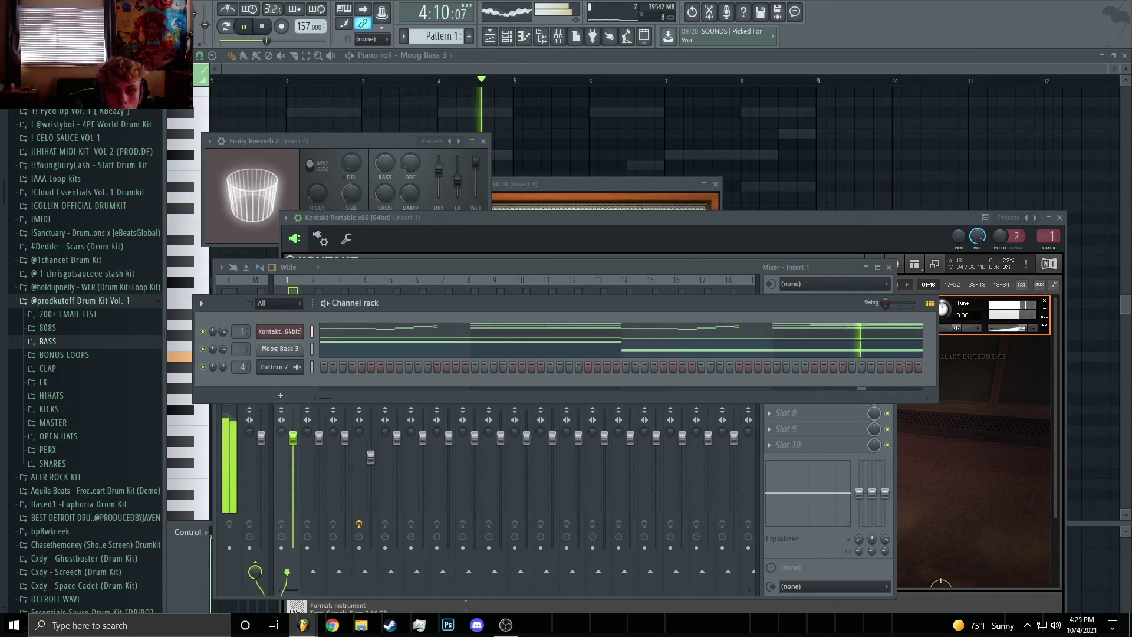
left_click(281, 395)
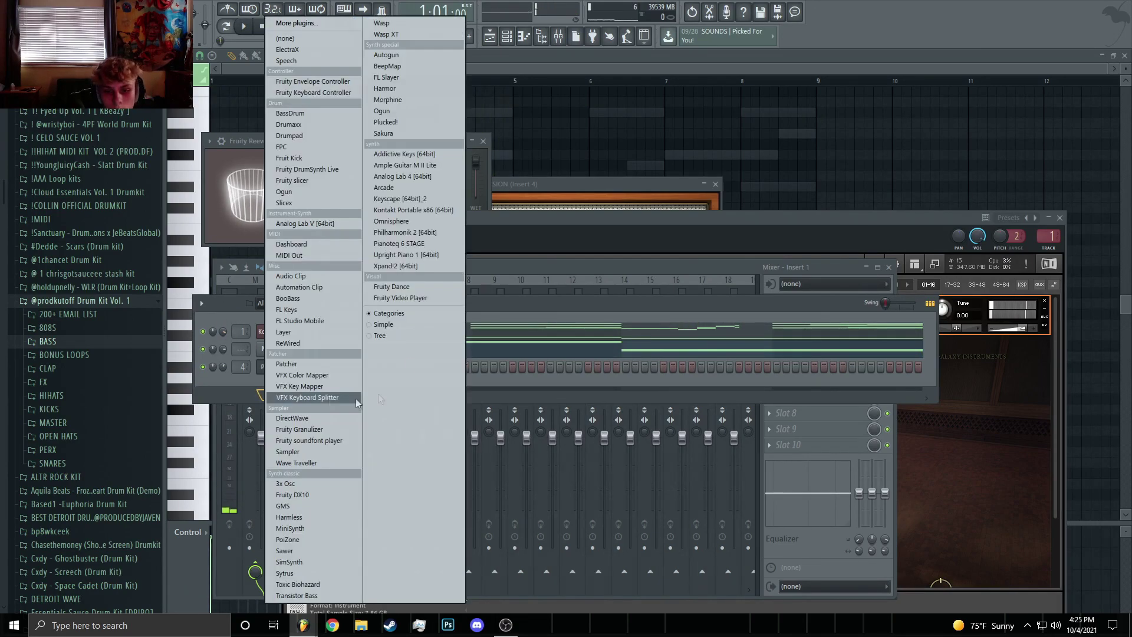
left_click(410, 233)
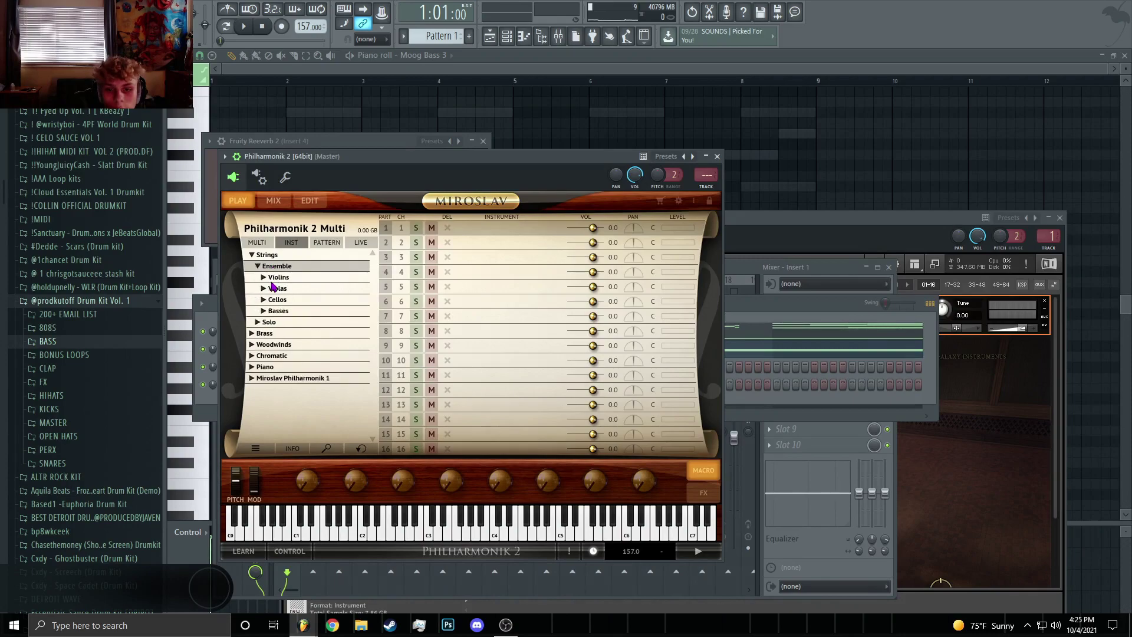
Load the 14 Violins Multi ensemble patch in Philharmonik 2 and close the plugin window
left_click(273, 280)
double_click(283, 289)
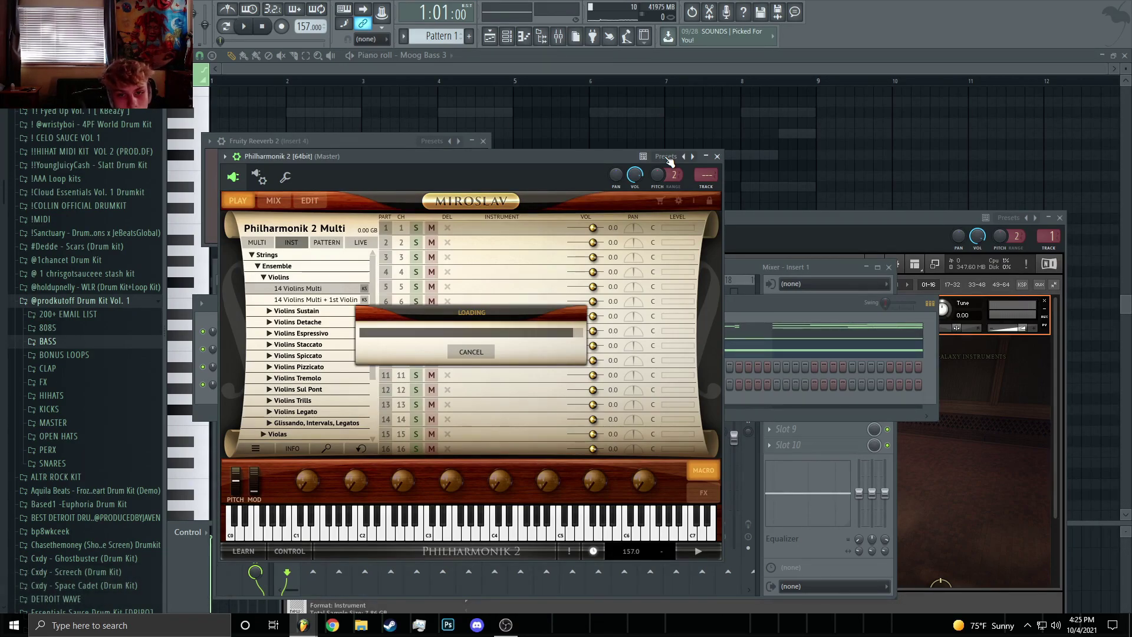
left_click(717, 157)
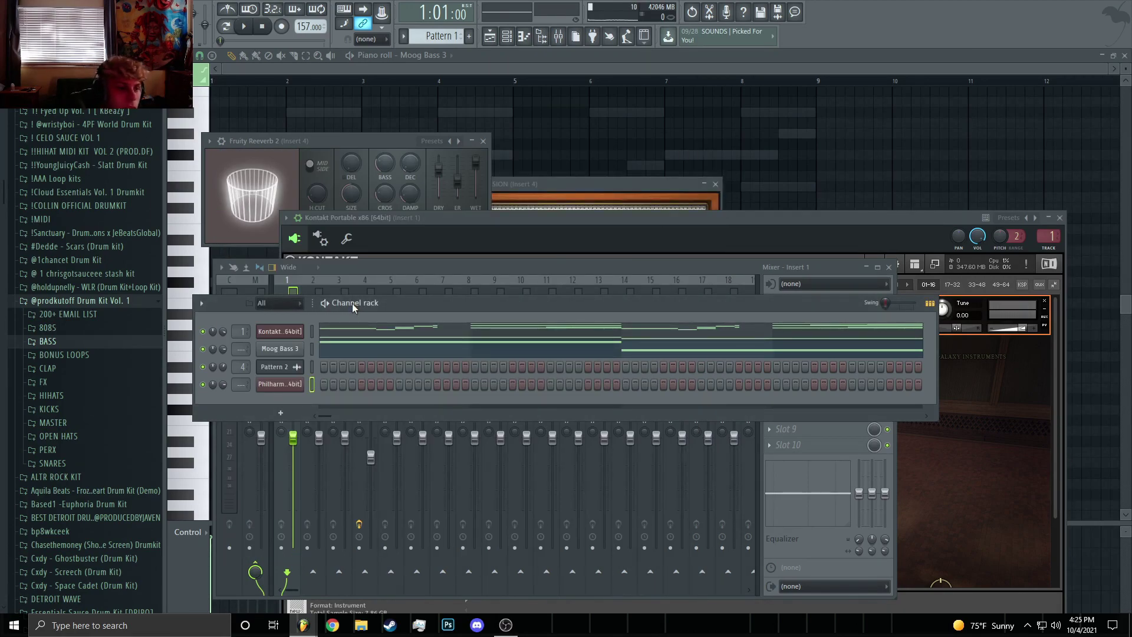
In Philharmonik 2's piano roll, draw a two-bar F#5 note at bar 1 and try a second note above it during playback
right_click(289, 380)
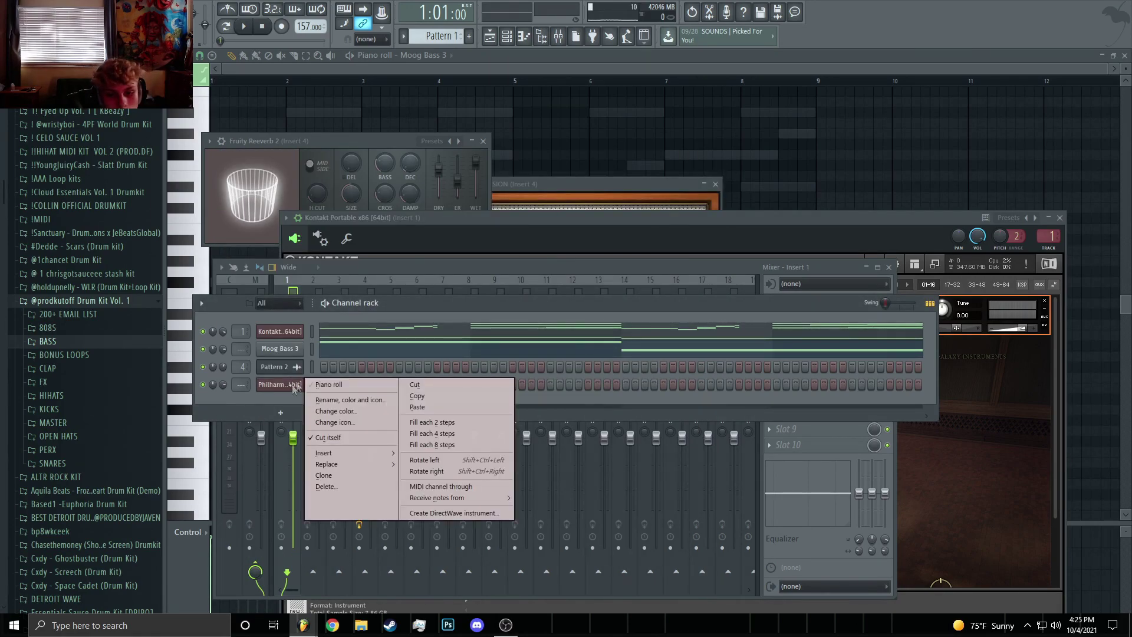
left_click(318, 384)
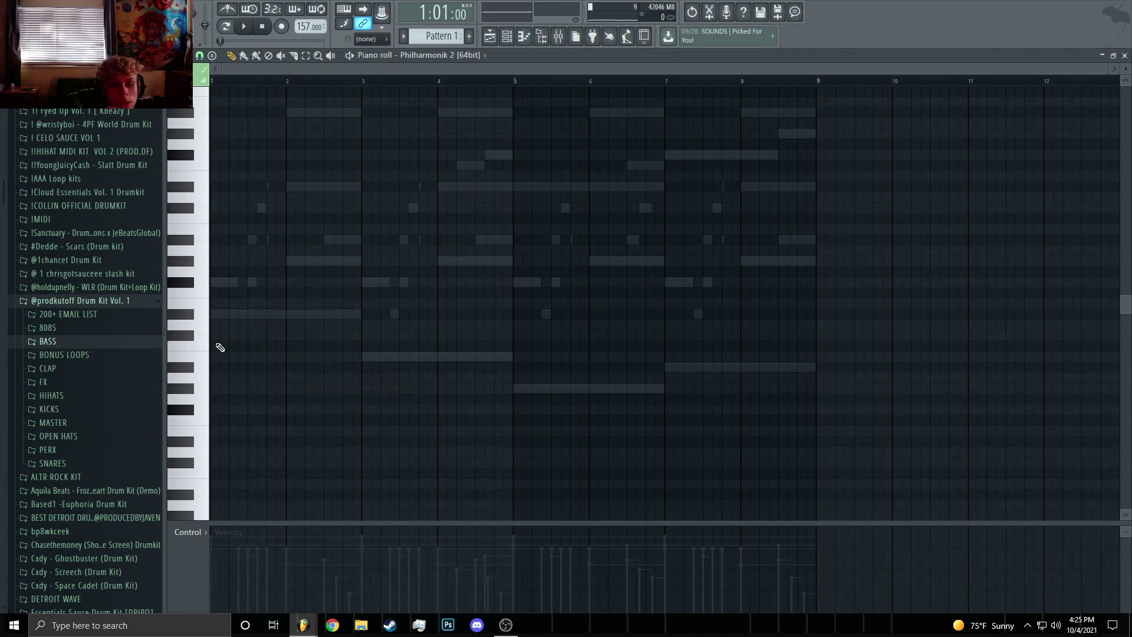
left_click_drag(235, 310, 178, 281)
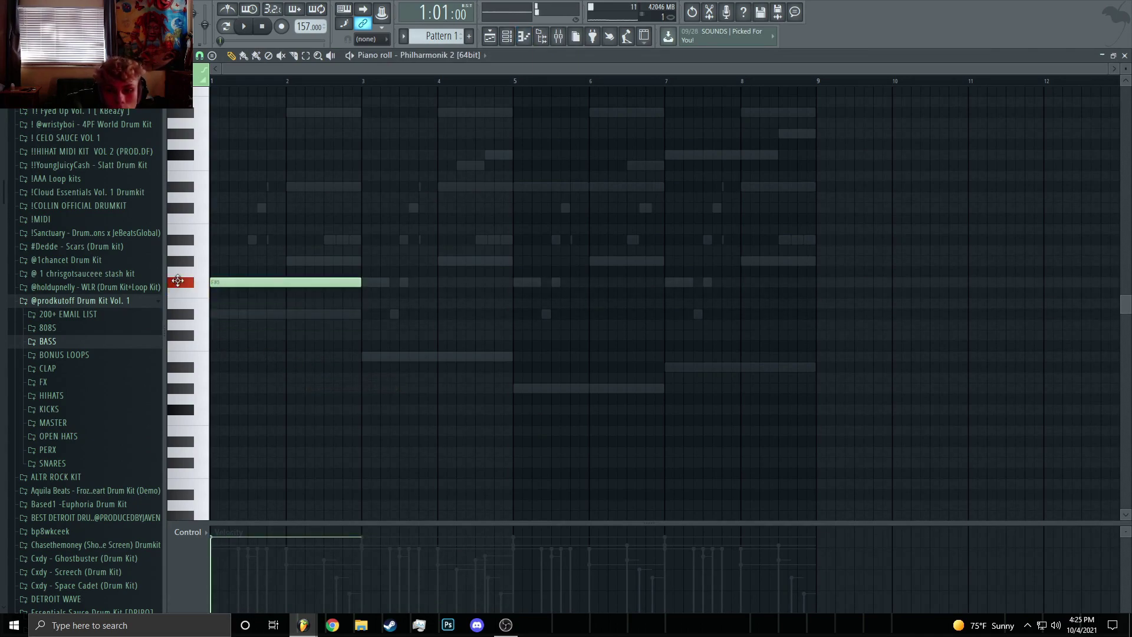
key("space")
left_click(327, 249)
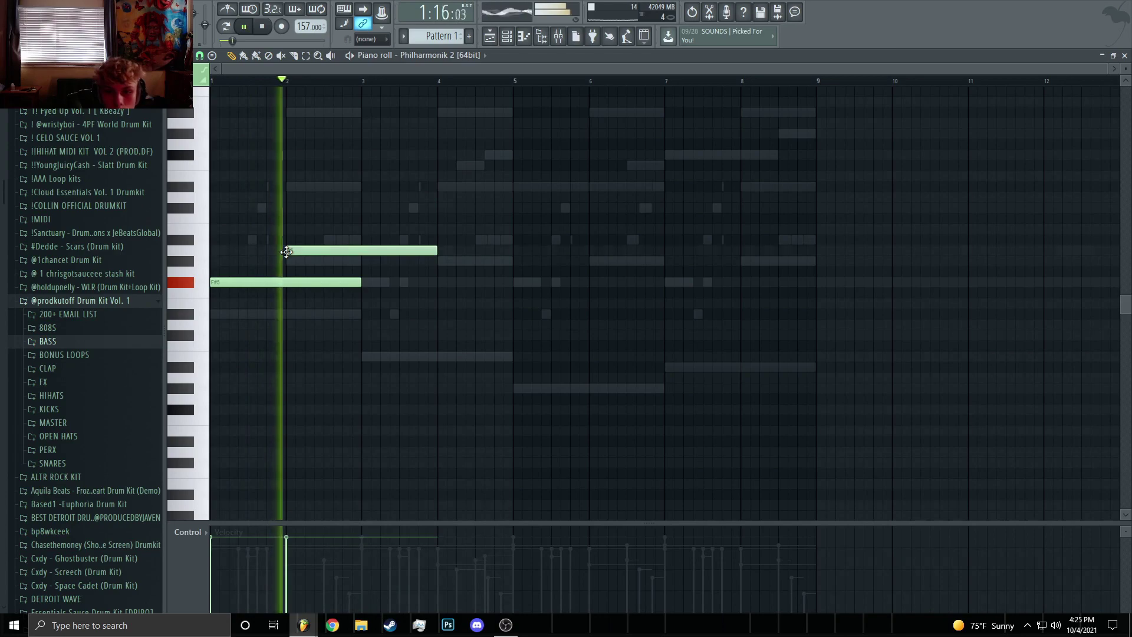
right_click(327, 248)
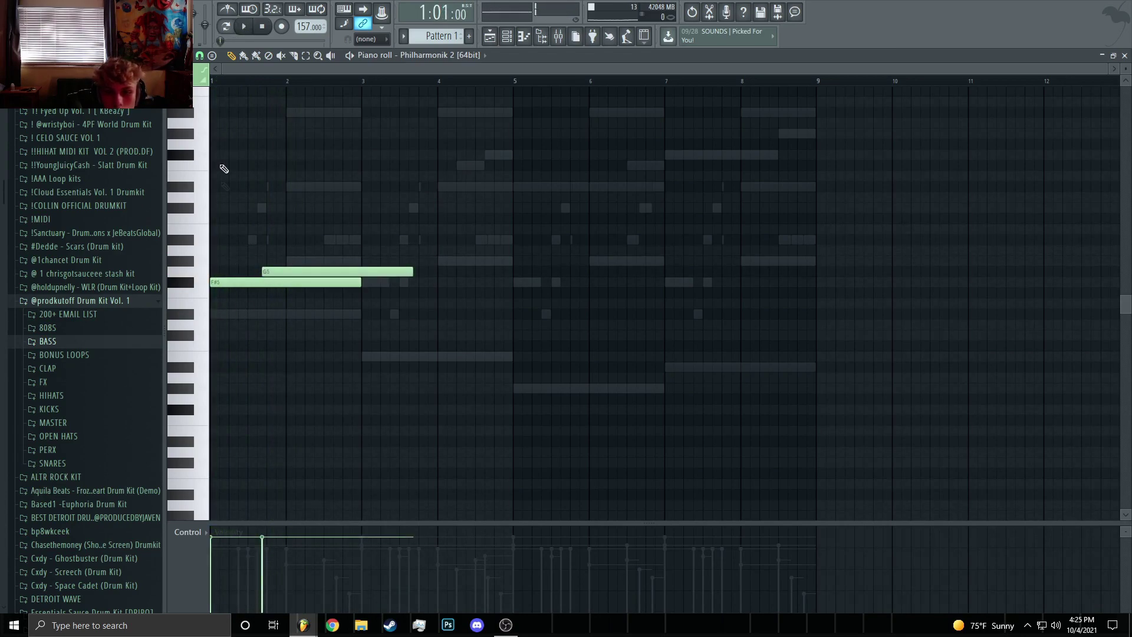
Set the piano roll's scale highlighting root note to D#
left_click(199, 55)
mouse_move(219, 129)
mouse_move(330, 127)
left_click(385, 172)
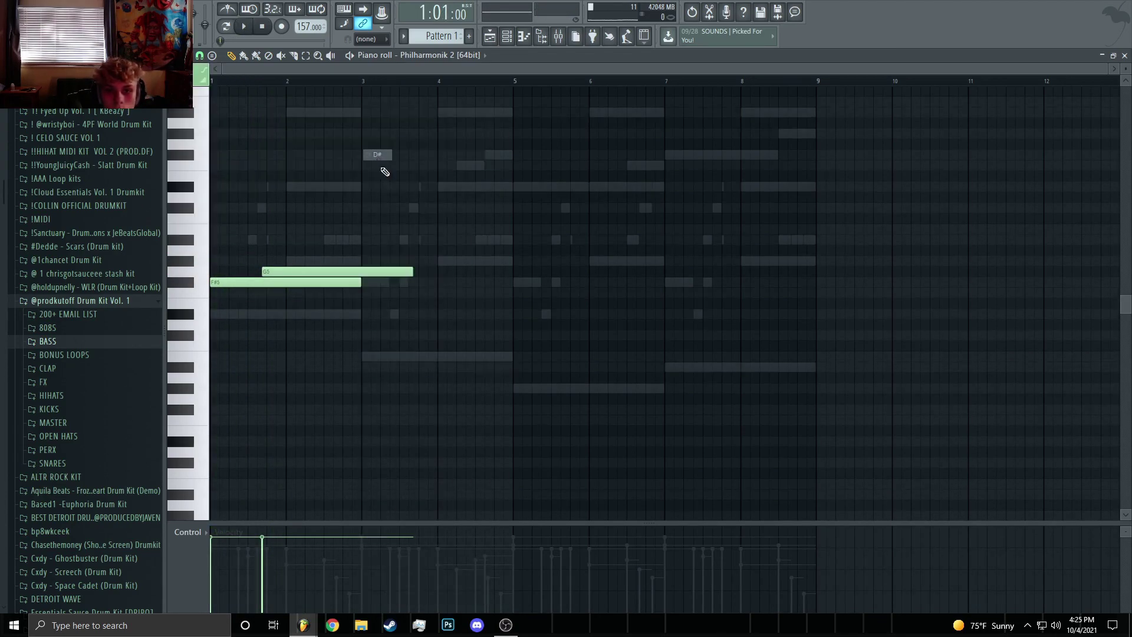
Remove the trial notes, shorten the F#5 to one bar and place a two-bar A#5 at bar 2
right_click(295, 271)
right_click(289, 282)
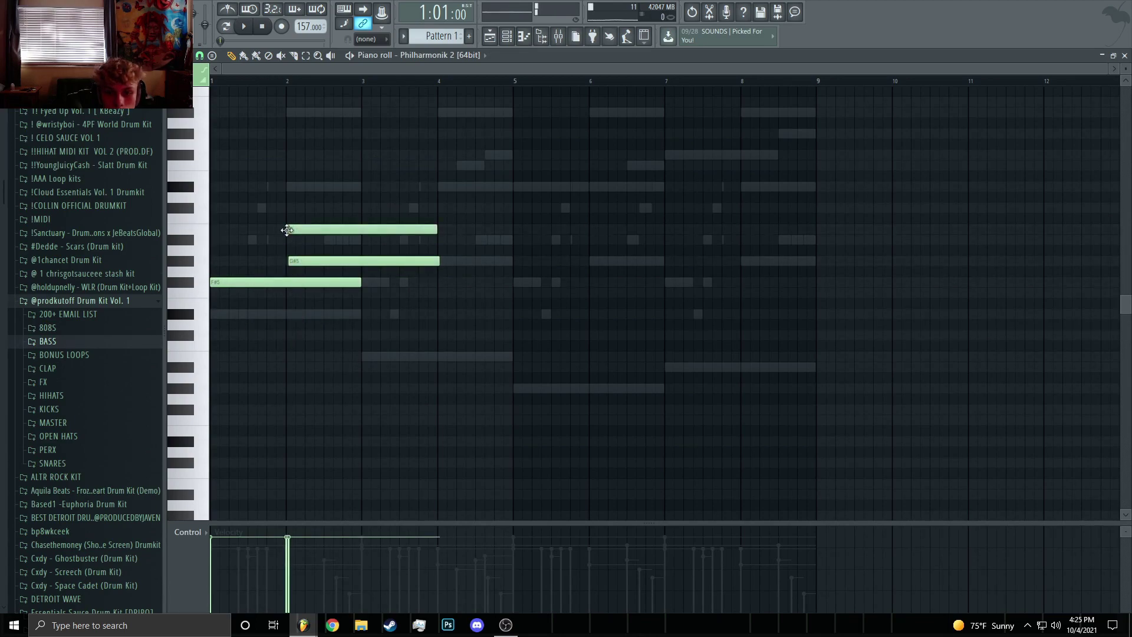
key("space")
key("ctrl+z")
key("ctrl+z")
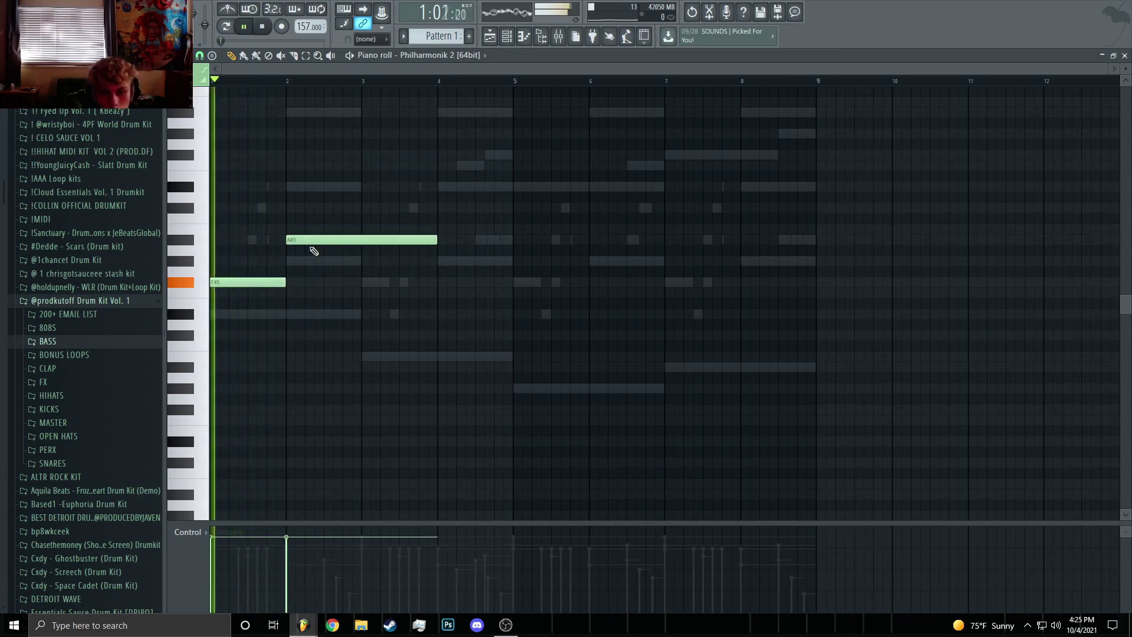
Shorten the A#5 note to one bar and add a two-bar D#6 note at bar 3
left_click(508, 37)
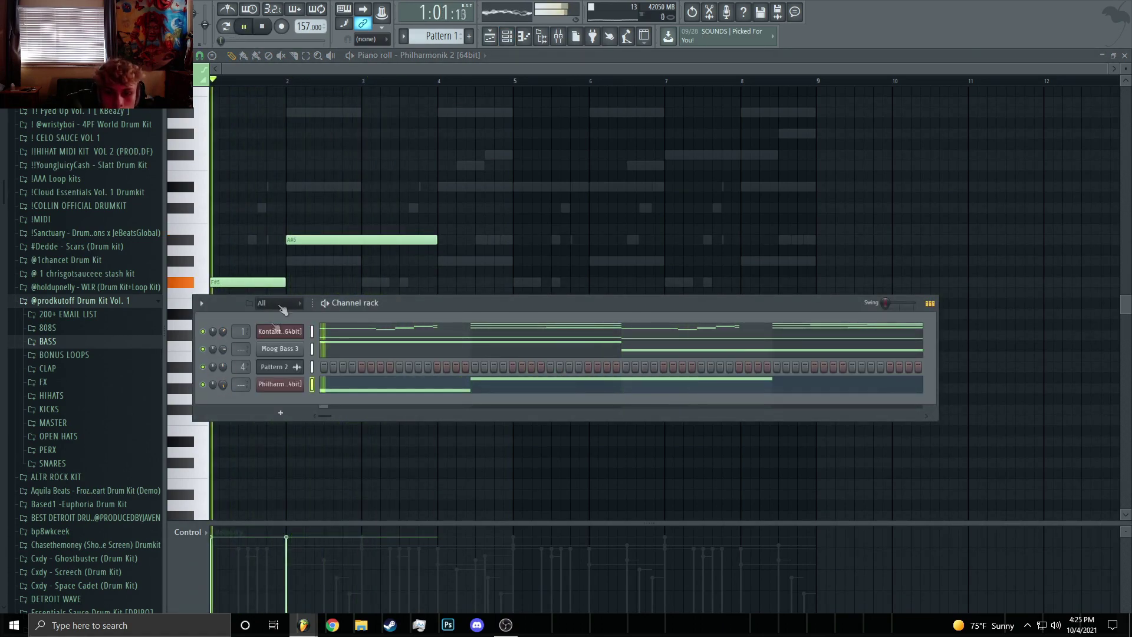
key("F6")
scroll(248, 273, "up", 3)
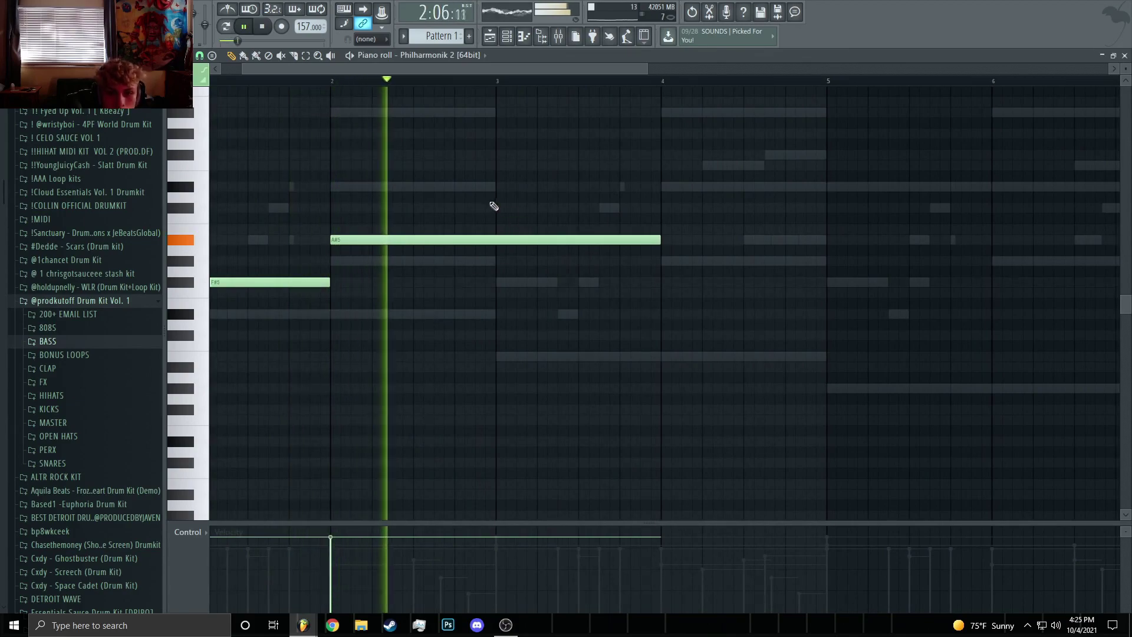
left_click(499, 187)
scroll(537, 220, "down", 3)
key("space")
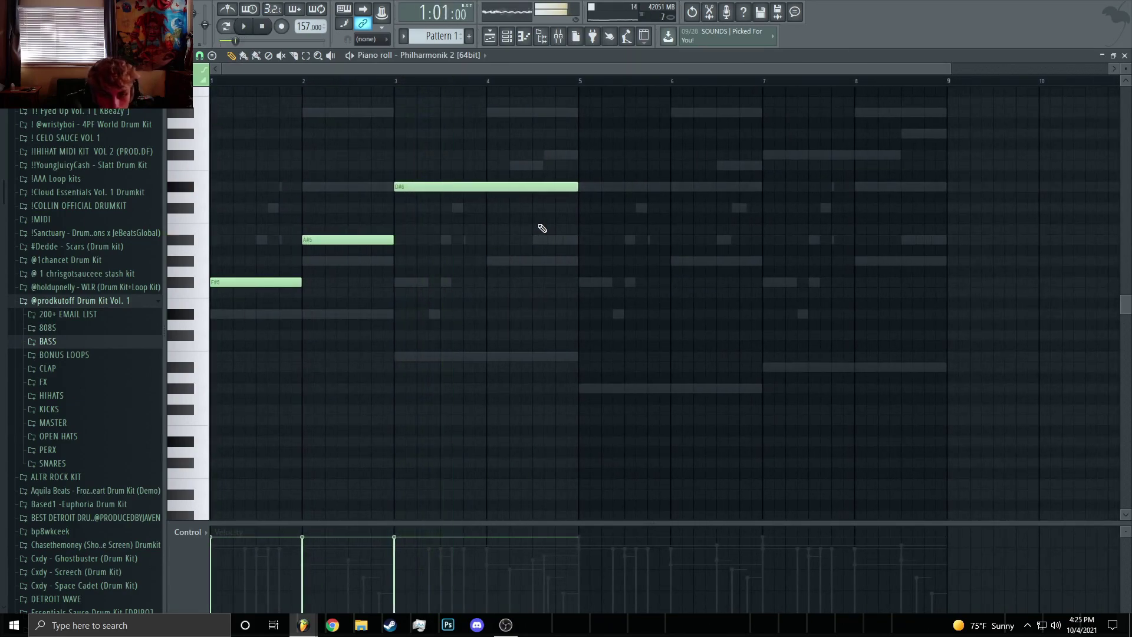
Transpose all the violin notes up one octave and play the part
key("ctrl+Up")
key("space")
scroll(478, 236, "up", 4)
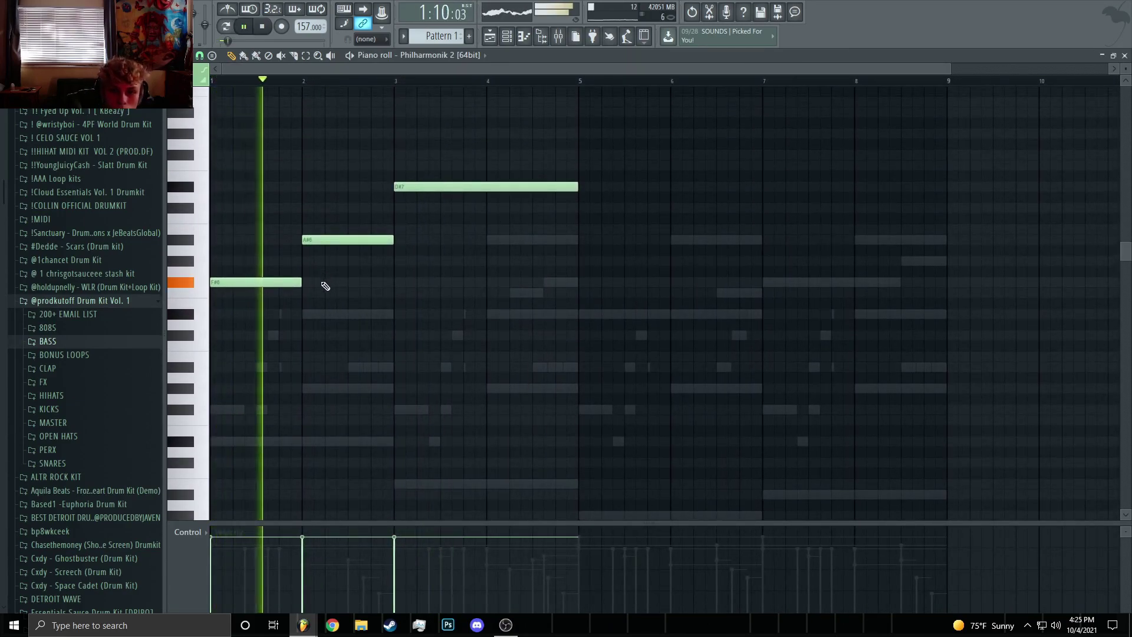
Replace the D#7 note at bar 3 with a D#6, and add an F6 midway through bar 4 and an F#6 at bar 5
right_click(450, 187)
left_click(397, 315)
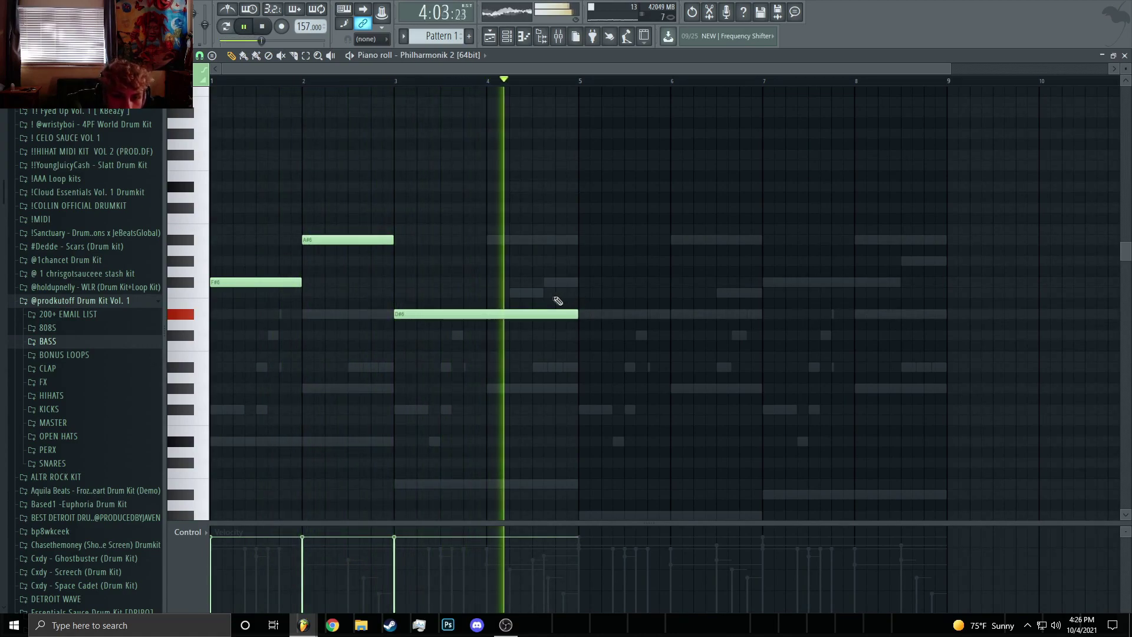
left_click(534, 293)
key("space")
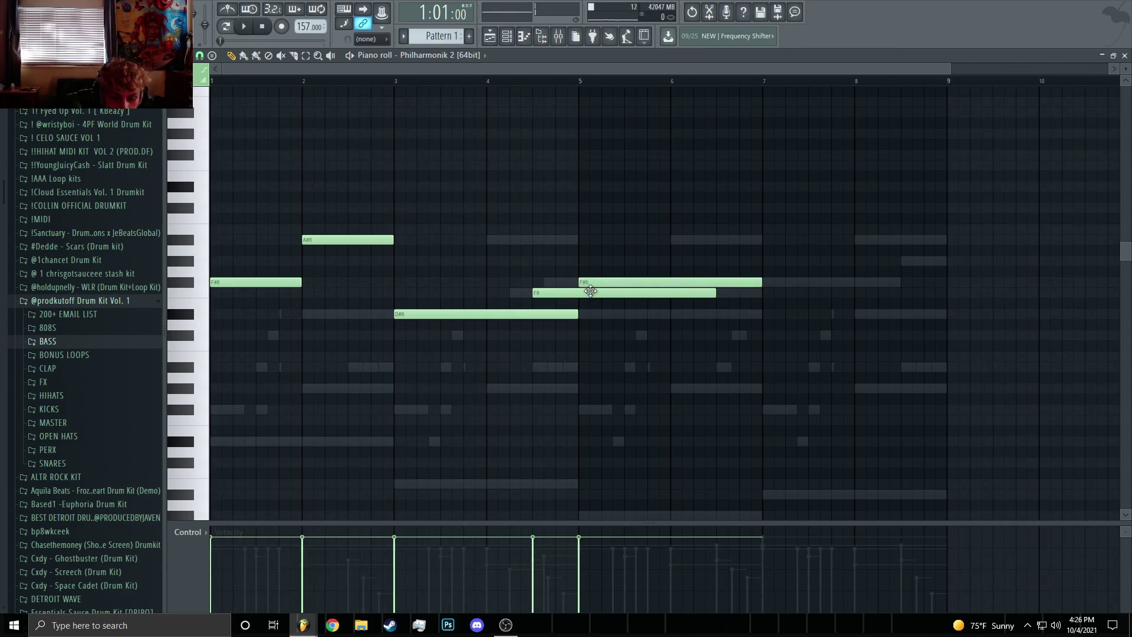
Remove the F#6 at bar 5, trim the D#6 to 1.5 bars and F6 to half a bar, and repeat the phrase over bars 5 to 8
right_click(593, 286)
key("ctrl+b")
scroll(488, 283, "up", 1)
key("ctrl+d")
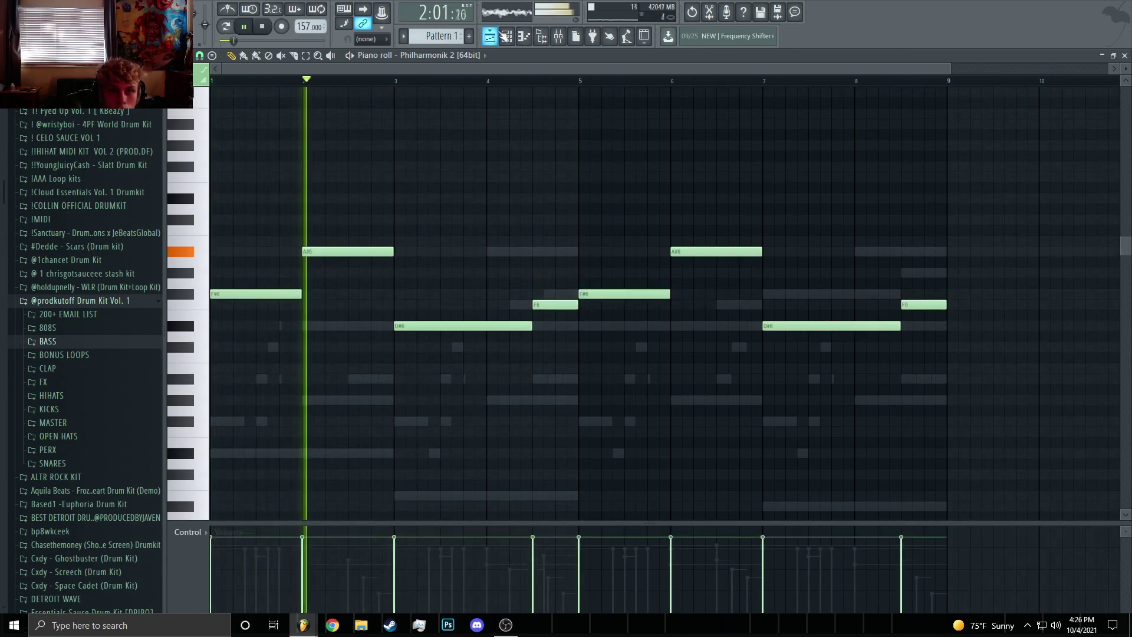
Raise the Philharmonik 2 channel's volume slightly while the pattern plays
key("F6")
left_click_drag(223, 385, 223, 375)
key("F6")
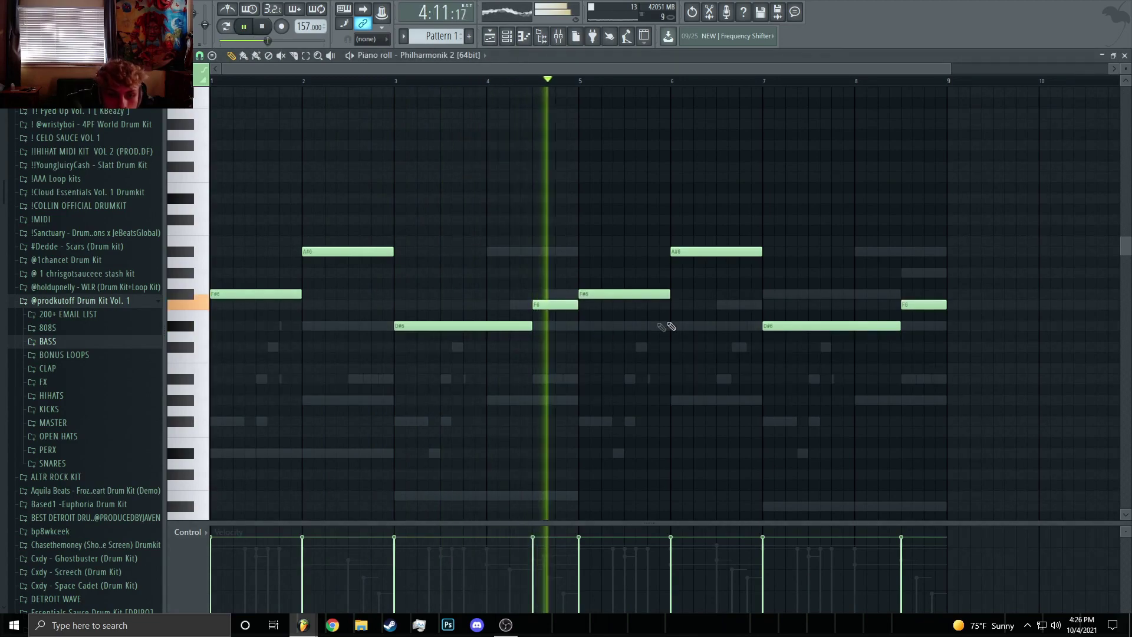
Delete the F6 note in bar 8 and try a two-bar C#6 note below the D#6 at bar 3
scroll(689, 322, "down", 1)
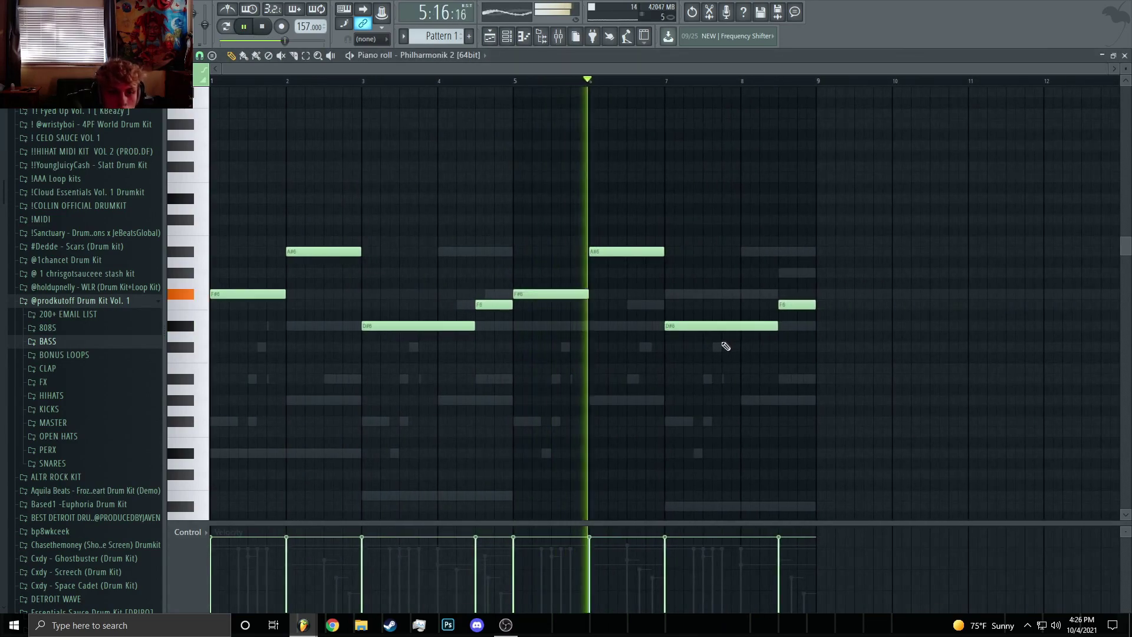
scroll(703, 342, "up", 1)
scroll(703, 342, "up", 1)
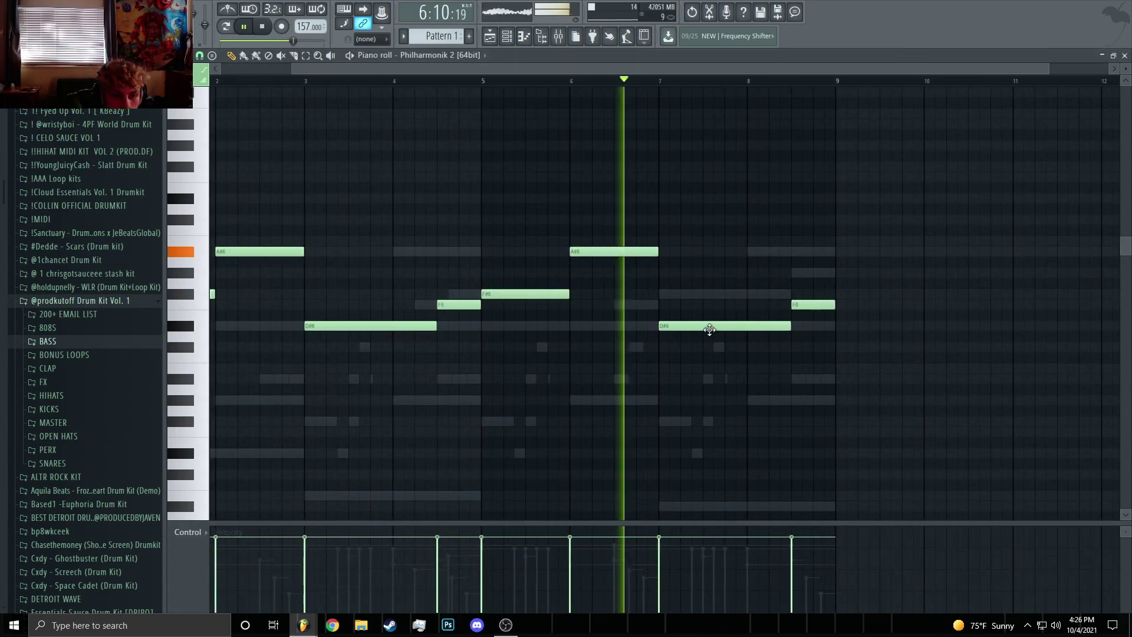
right_click(820, 305)
key("space")
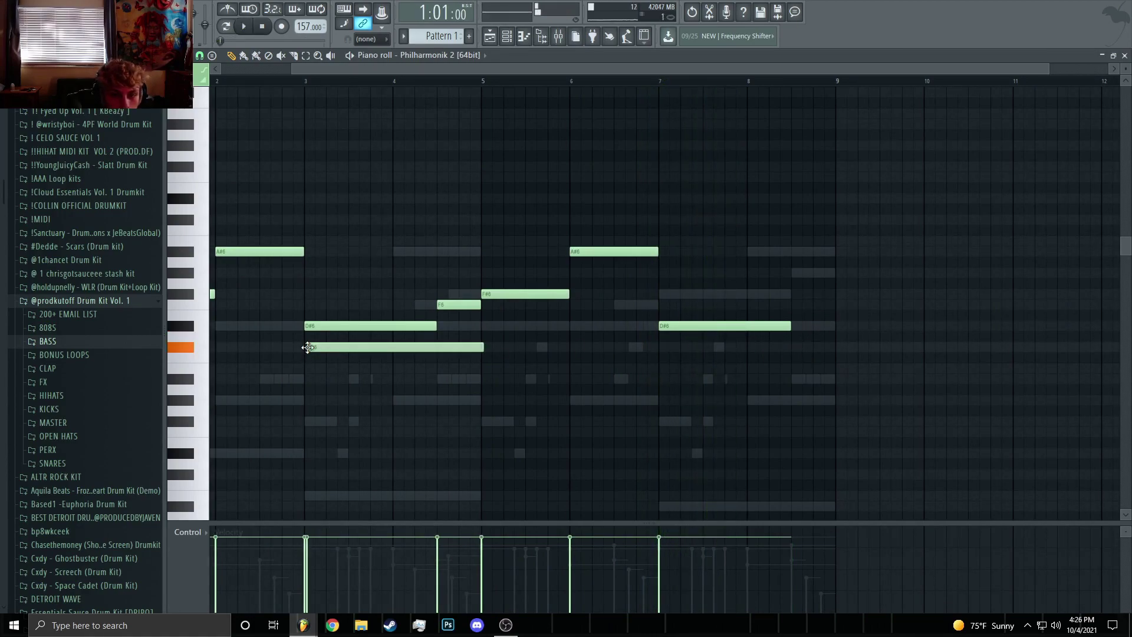
key("ctrl+z")
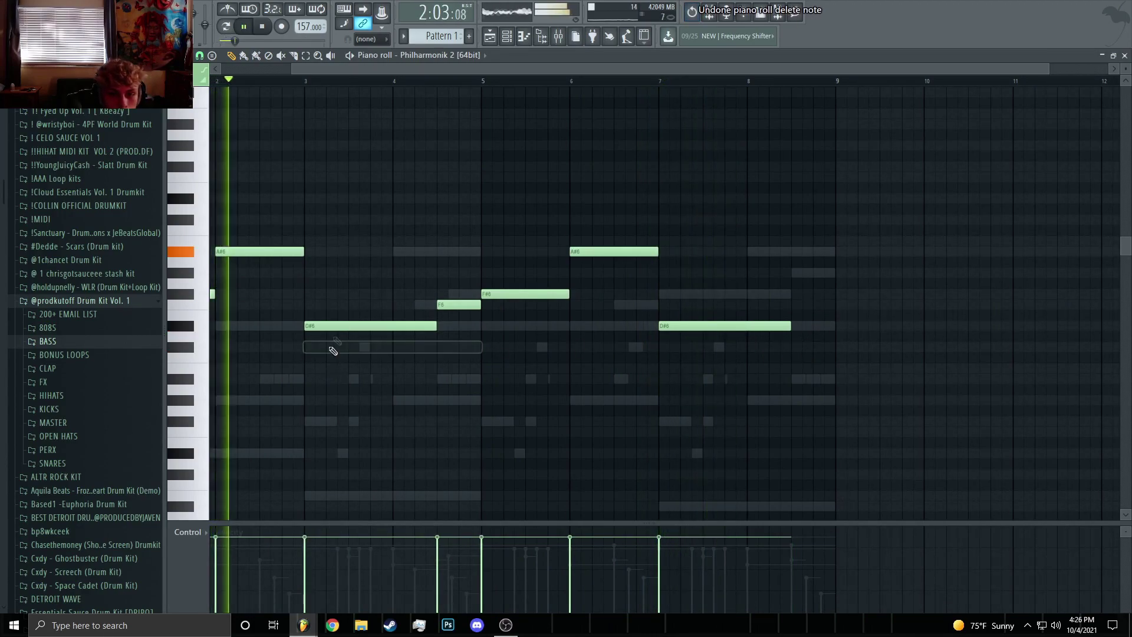
key("ctrl+z")
key("ctrl+z")
key("space")
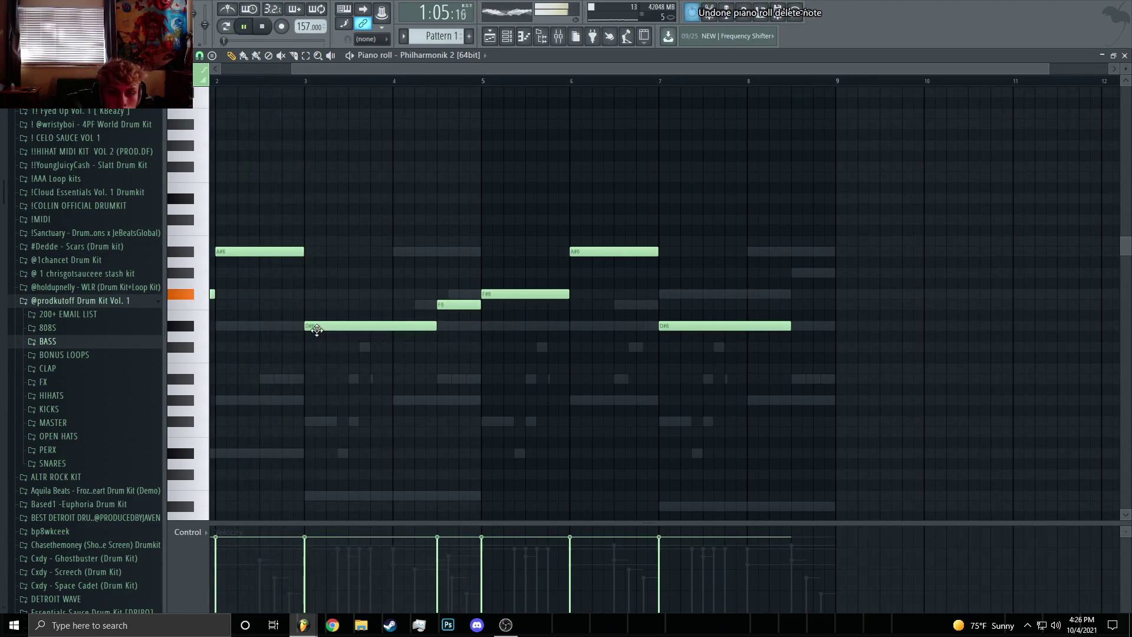
Try the D#6 note at bar 3 as a C#6 and replace it with a one-and-a-half-bar F6
left_click_drag(317, 330, 318, 353)
scroll(321, 360, "up", 2)
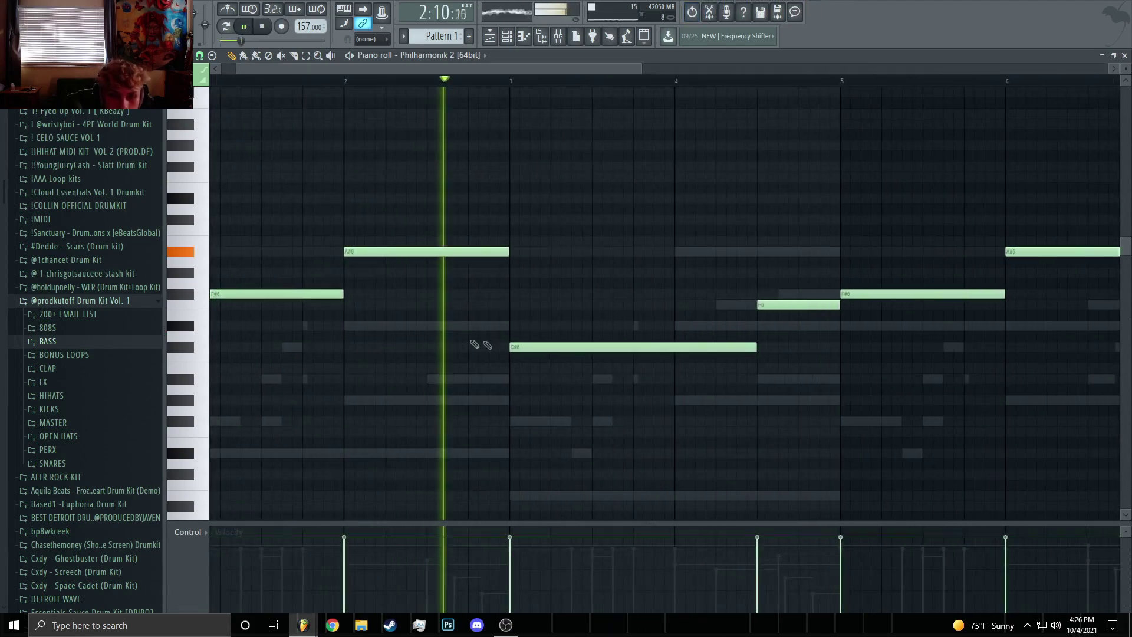
key("space")
right_click(697, 346)
mouse_move(510, 311)
left_mouse_down()
mouse_move(511, 343)
mouse_move(528, 304)
left_mouse_up()
key("space")
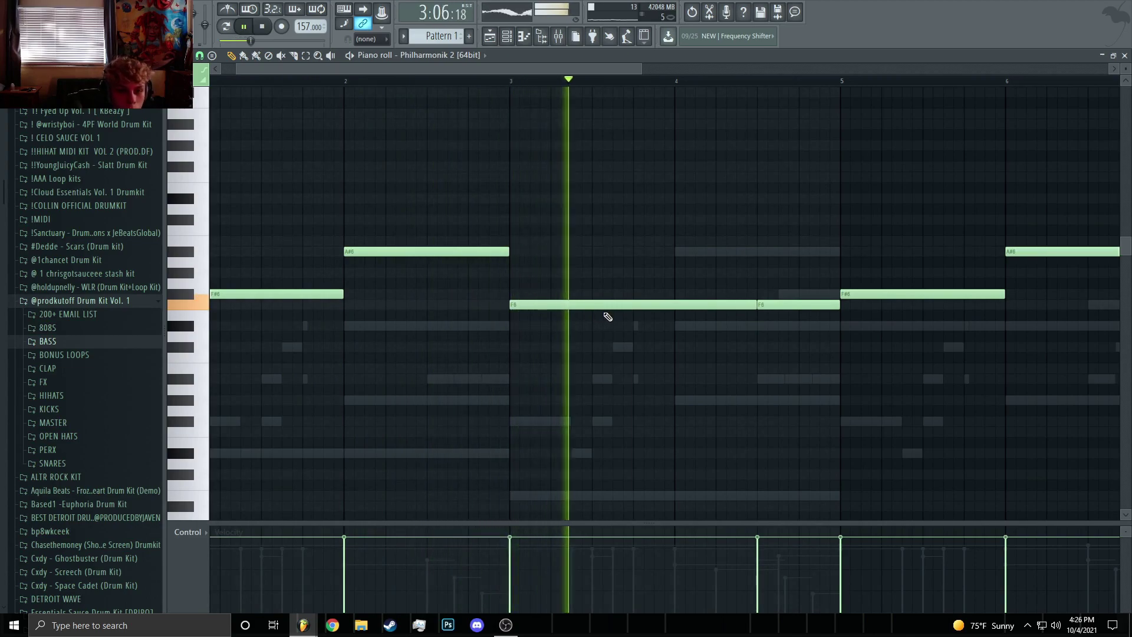
Replace the F6 note midway through bar 4 with a half-bar D#6
right_click(767, 304)
left_click(760, 325)
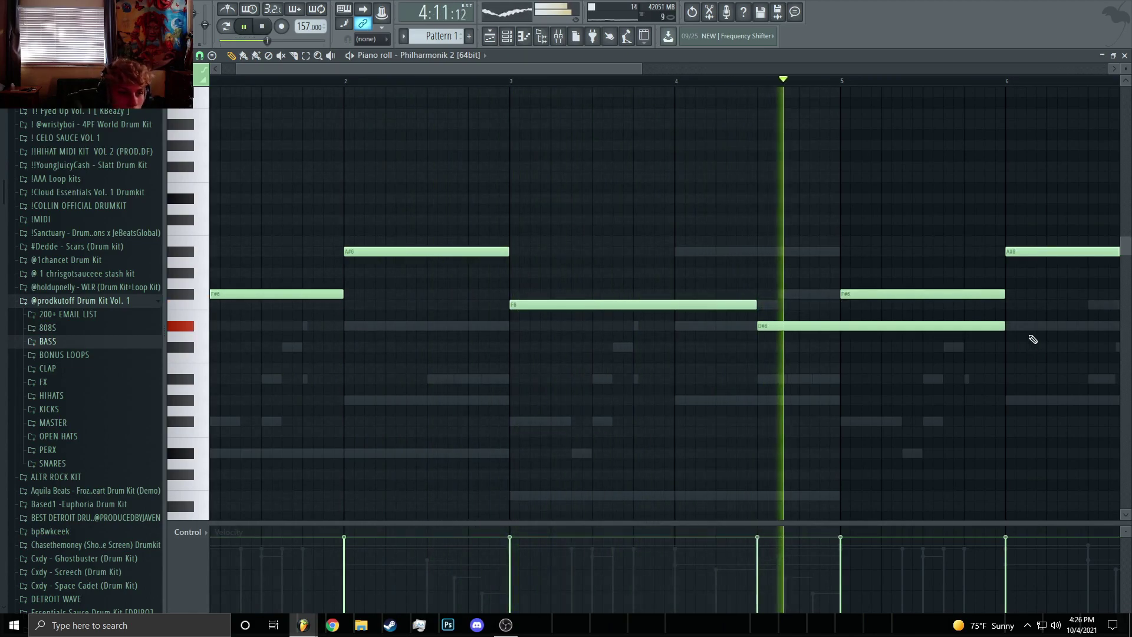
key("space")
left_click_drag(1005, 334, 930, 335)
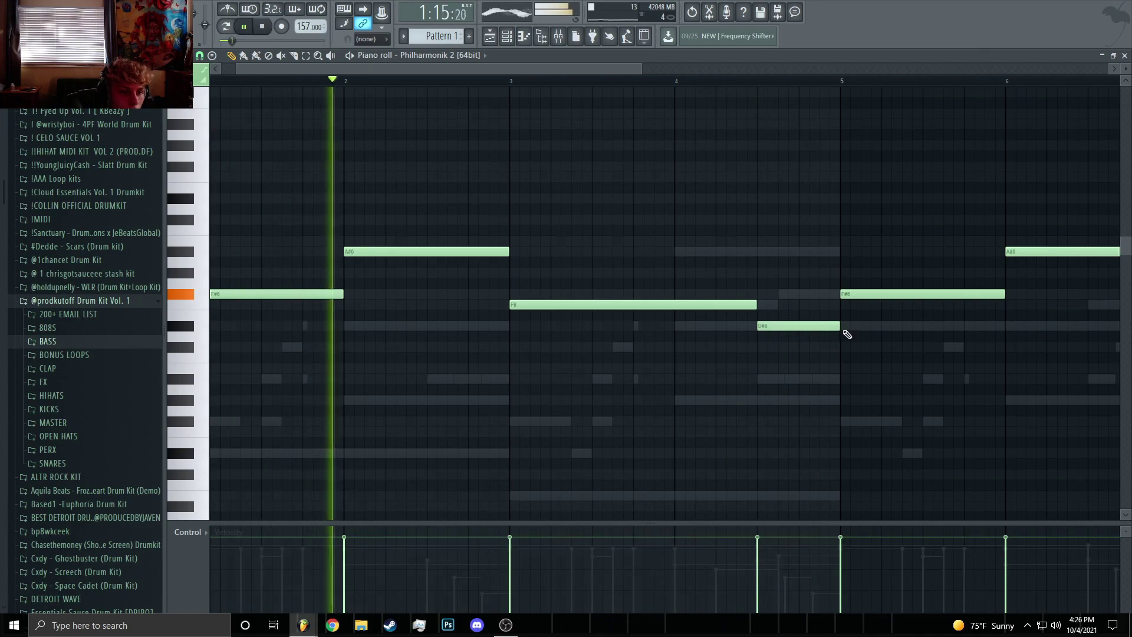
Copy the revised four-bar violin phrase over bars 5 to 8 and raise its last note in bar 8 to G#6
scroll(619, 331, "down", 3)
key("t")
left_click_drag(620, 331, 539, 291)
key("ctrl+z")
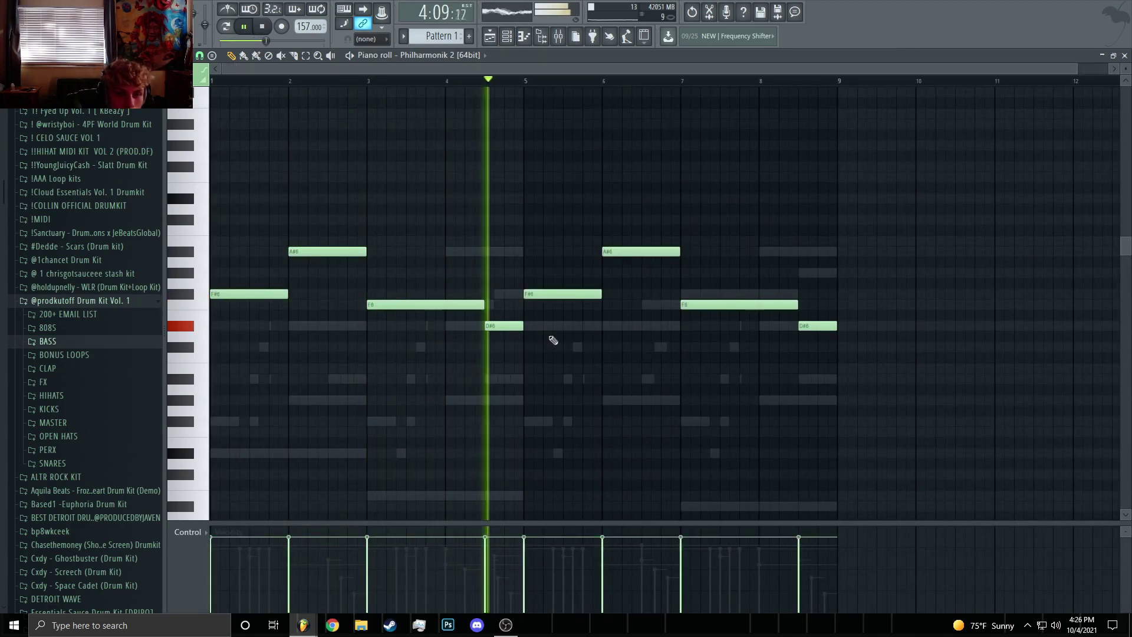
left_click_drag(809, 324, 810, 272)
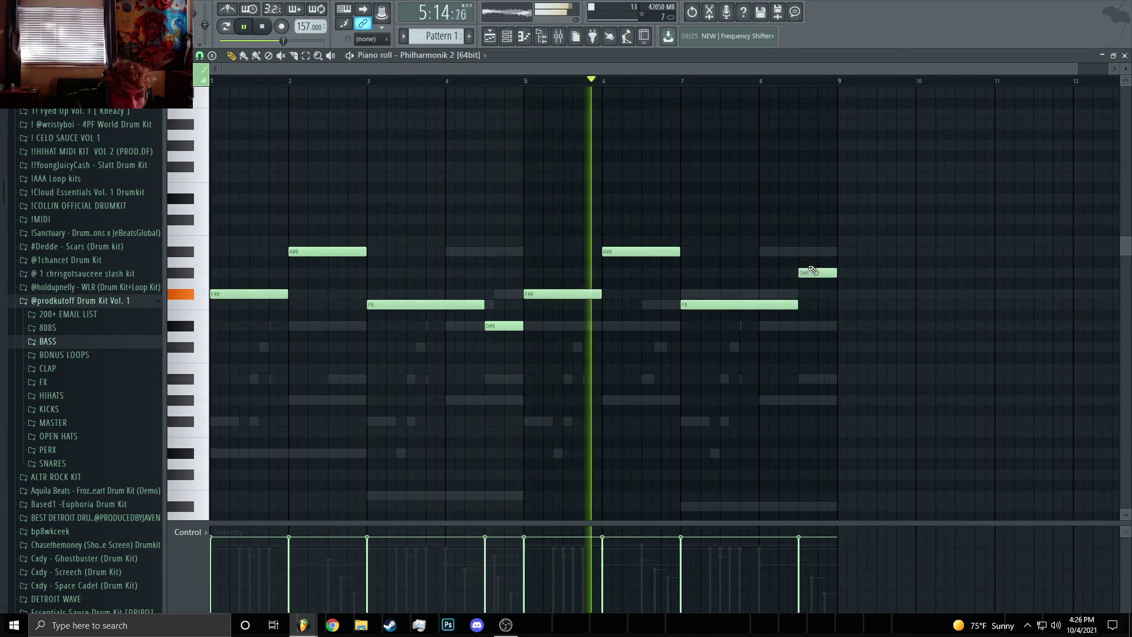
scroll(796, 289, "down", 1)
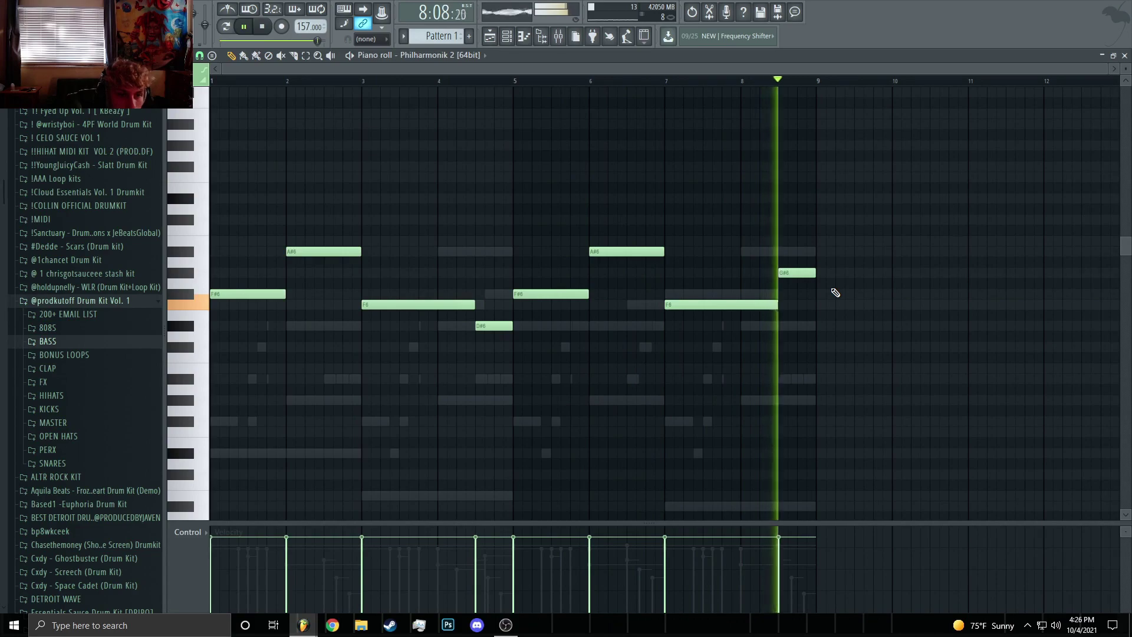
key("space")
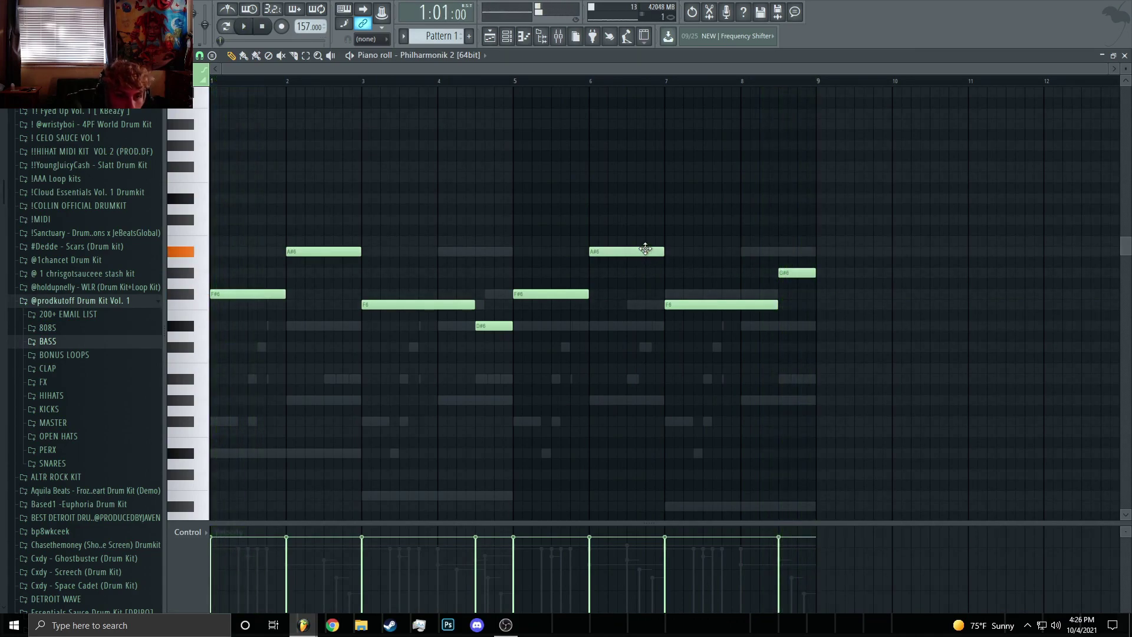
Replace the F6 at bar 7 with a one-and-a-half-bar C#7, playing the part from bar 5
key("space")
left_click(539, 81)
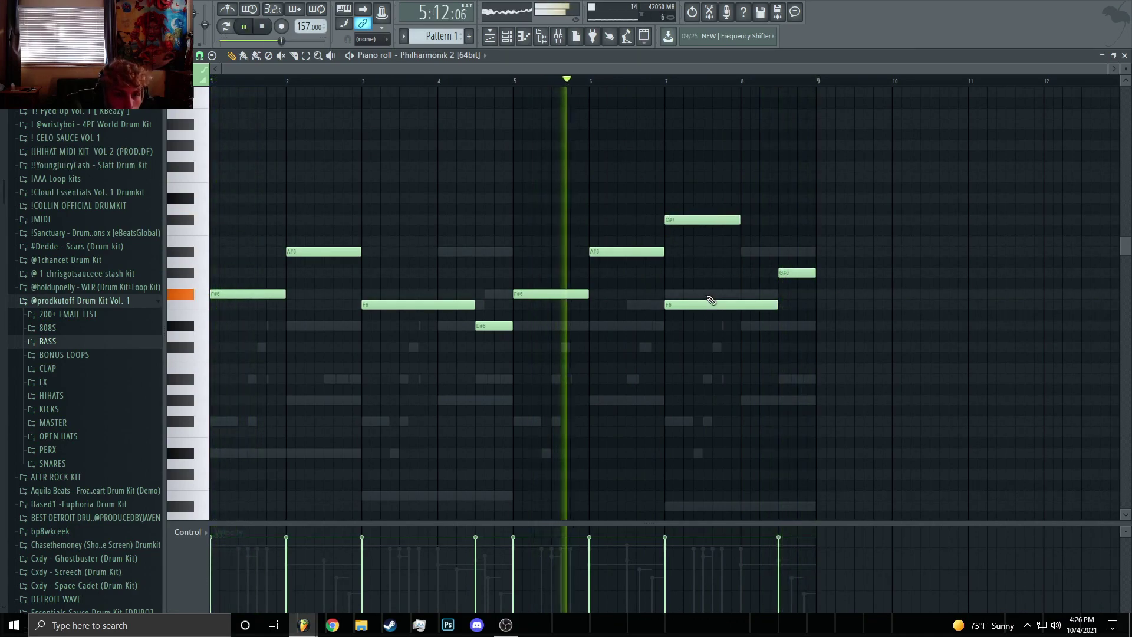
left_click_drag(739, 220, 776, 224)
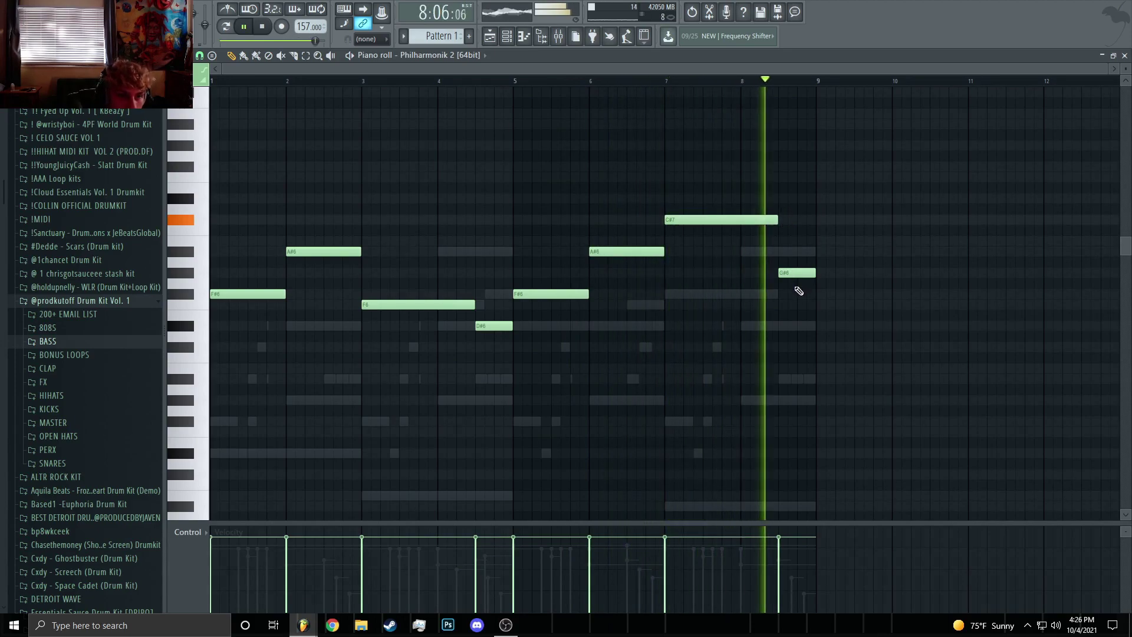
Route the Philharmonik 2 channel to mixer insert 5 and show that insert in the mixer
left_click(541, 36)
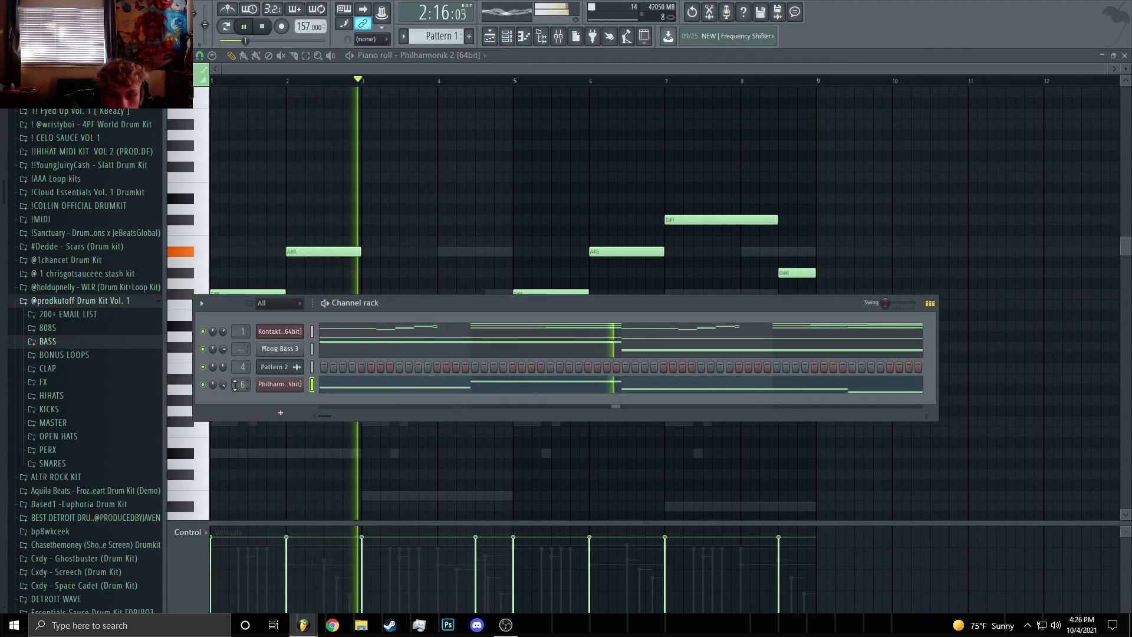
left_click_drag(233, 388, 240, 381)
key("F9")
Load Gross Beat in the first effect slot of insert 5 and reduce its mix level
left_click(826, 301)
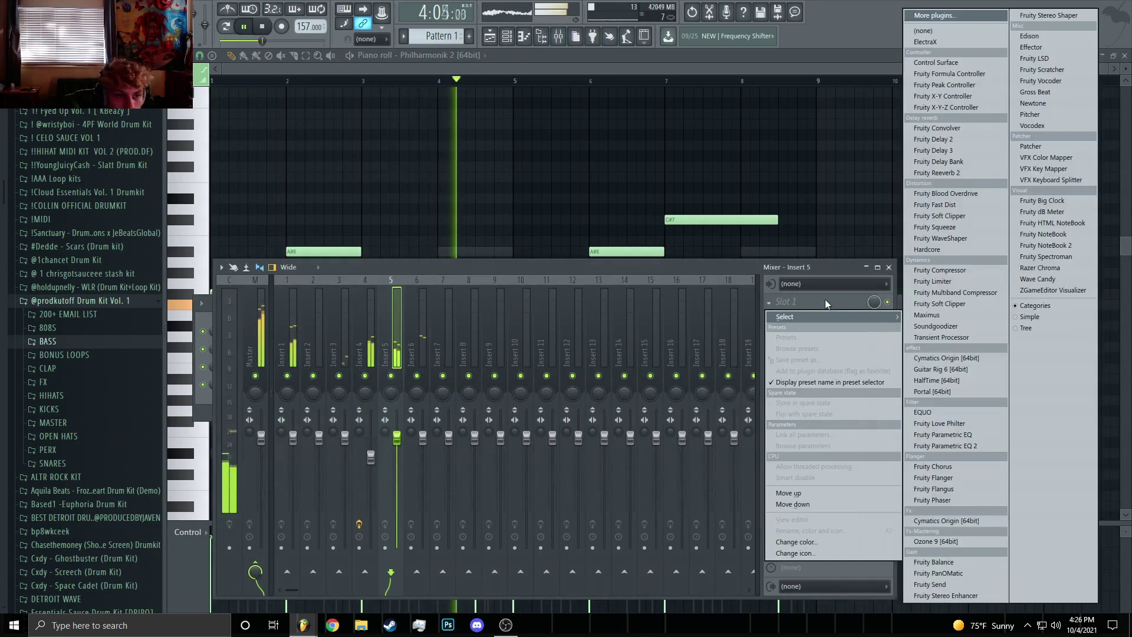
left_click(1044, 92)
left_click(372, 348)
key("F9")
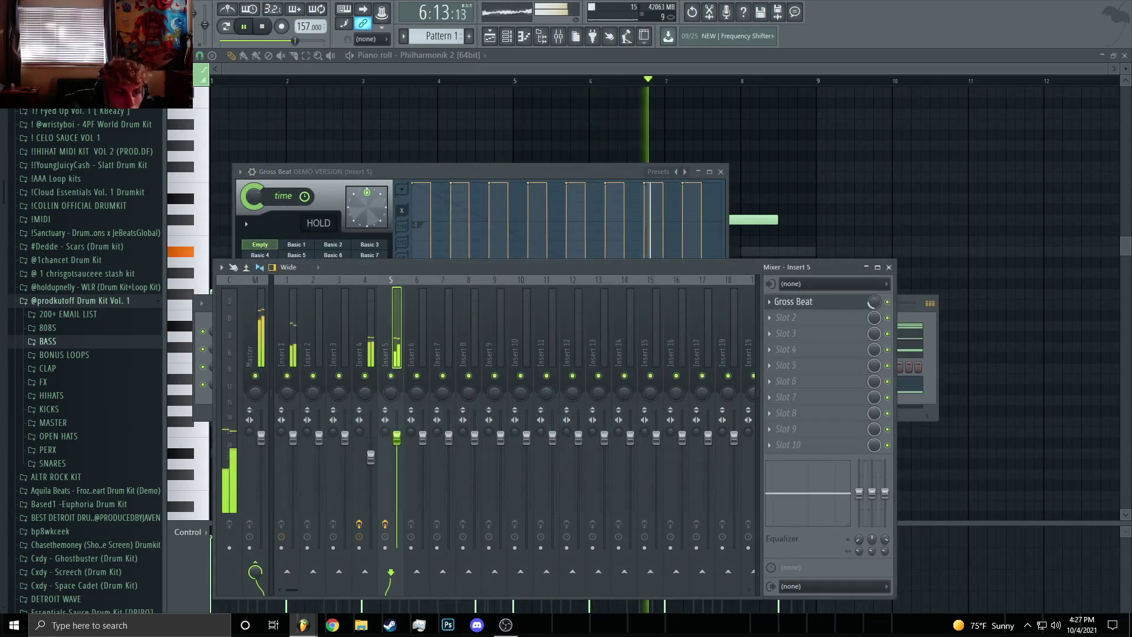
Add Fruity Reeverb 2 to the second effect slot of insert 5
left_click(824, 318)
left_click(946, 173)
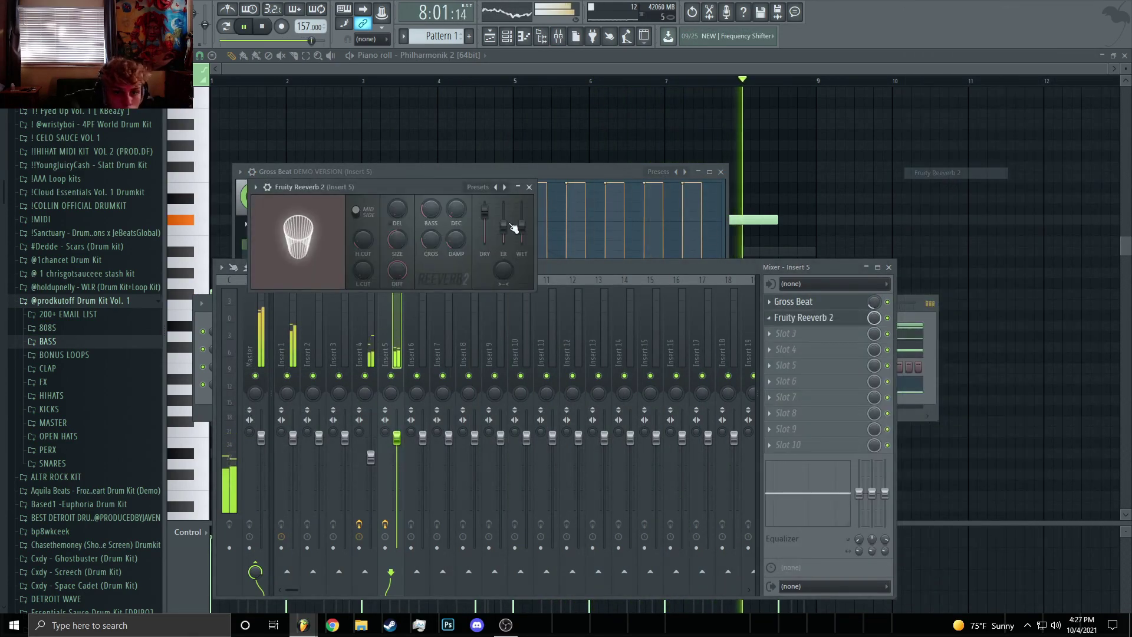
Remove Gross Beat from insert 5, shift Fruity Reeverb 2 into the first slot and lower the insert's fader slightly
left_click(768, 301)
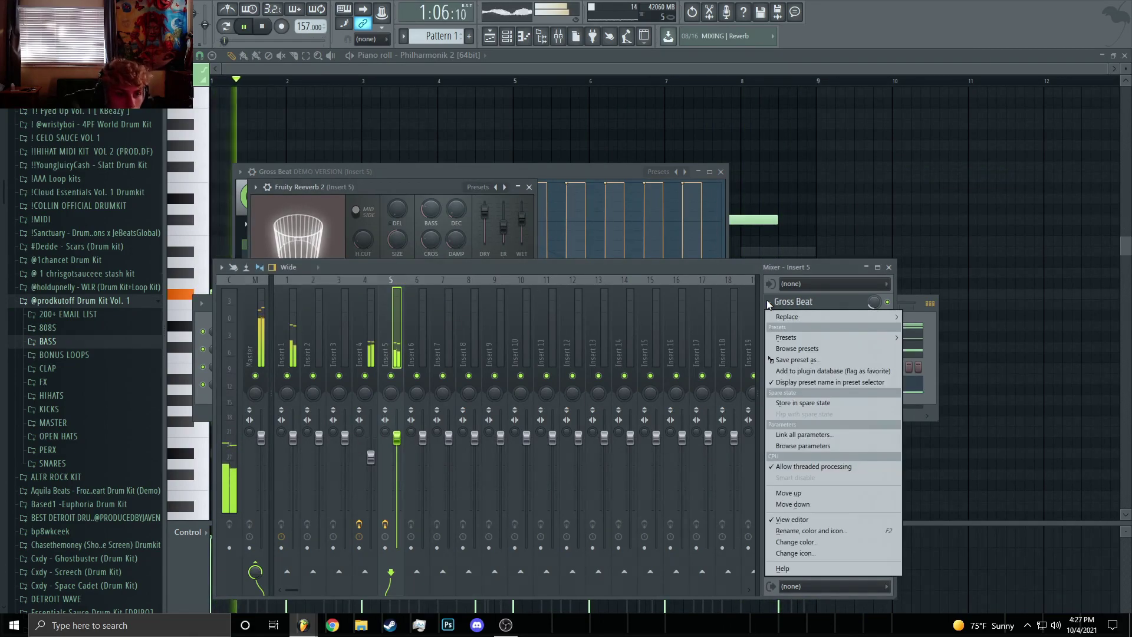
left_click(878, 304)
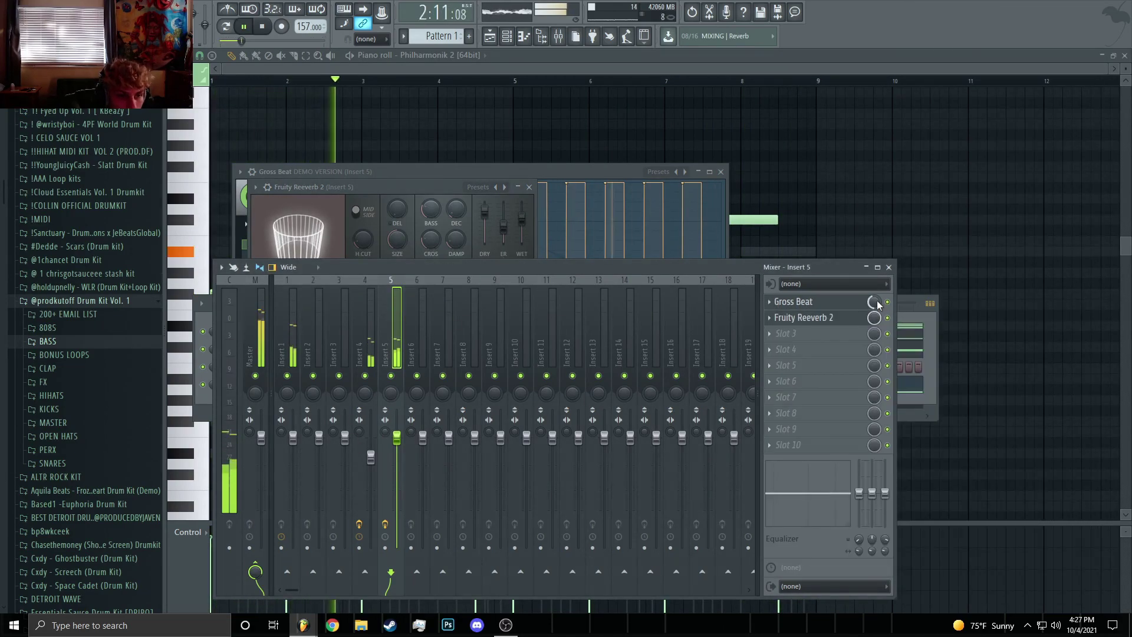
left_click(772, 304)
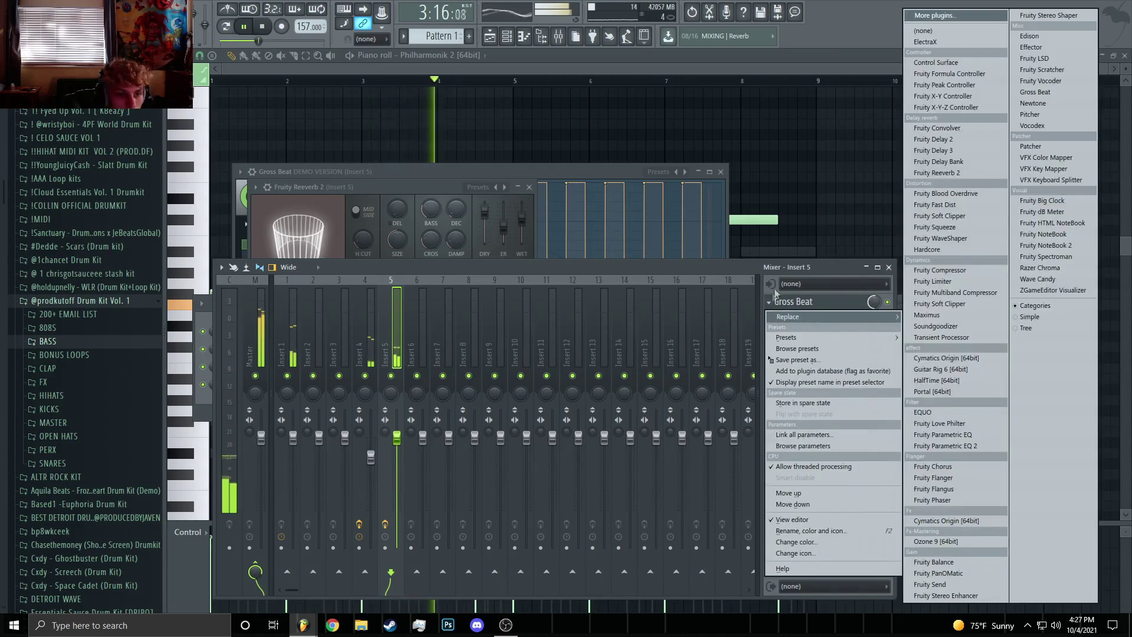
left_click(937, 173)
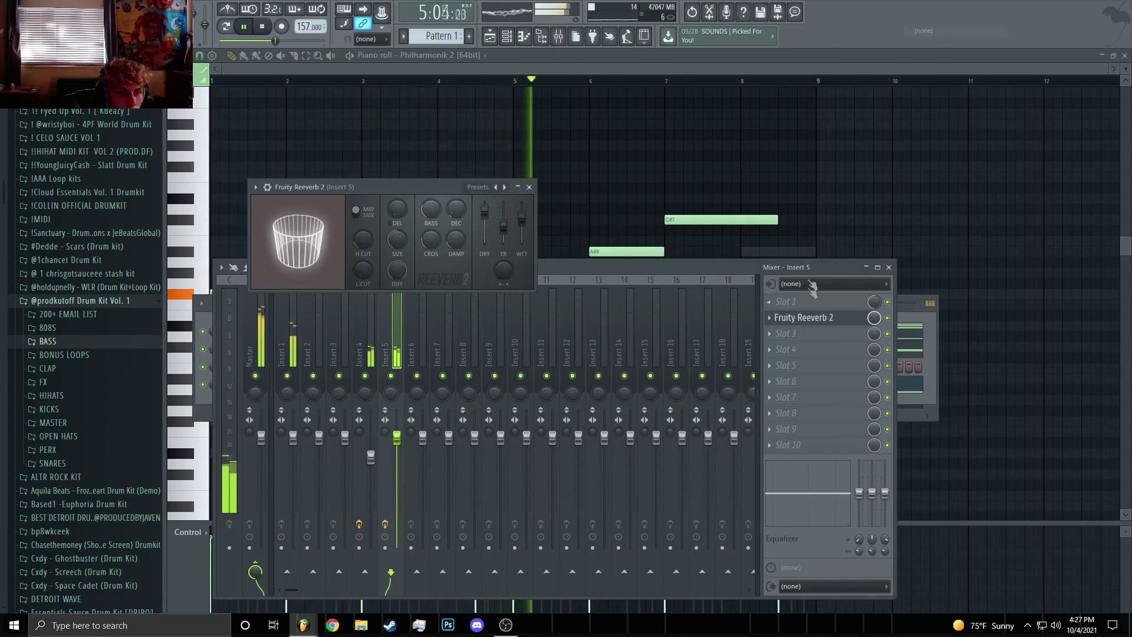
left_click(333, 445)
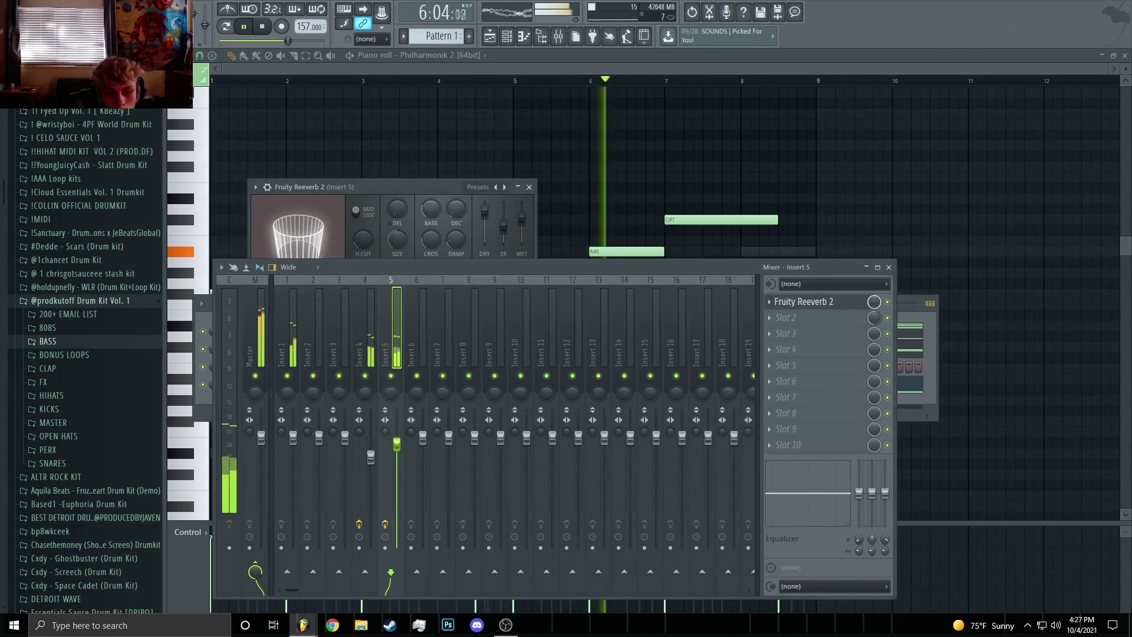
Split Pattern 1 by channel and place the Kontakt, Moog Bass 3 and Philharmonik 2 patterns on playlist tracks 1 to 3 at bar 1
left_click(292, 413)
key("F6")
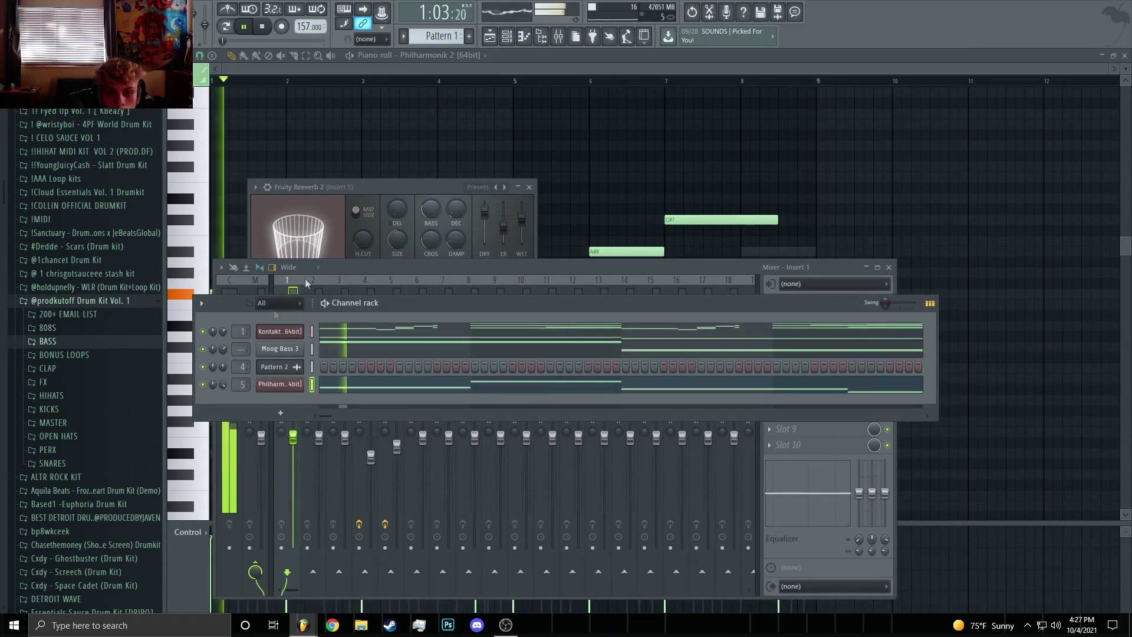
left_click(490, 37)
left_click(446, 36)
left_click(556, 197)
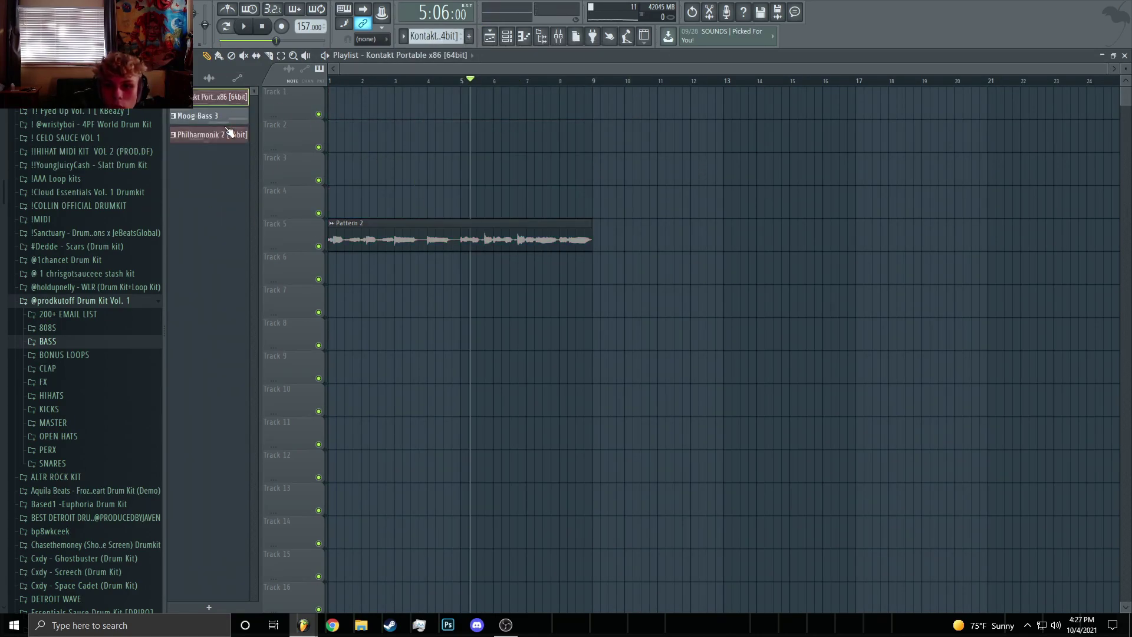
left_click_drag(219, 113, 337, 121)
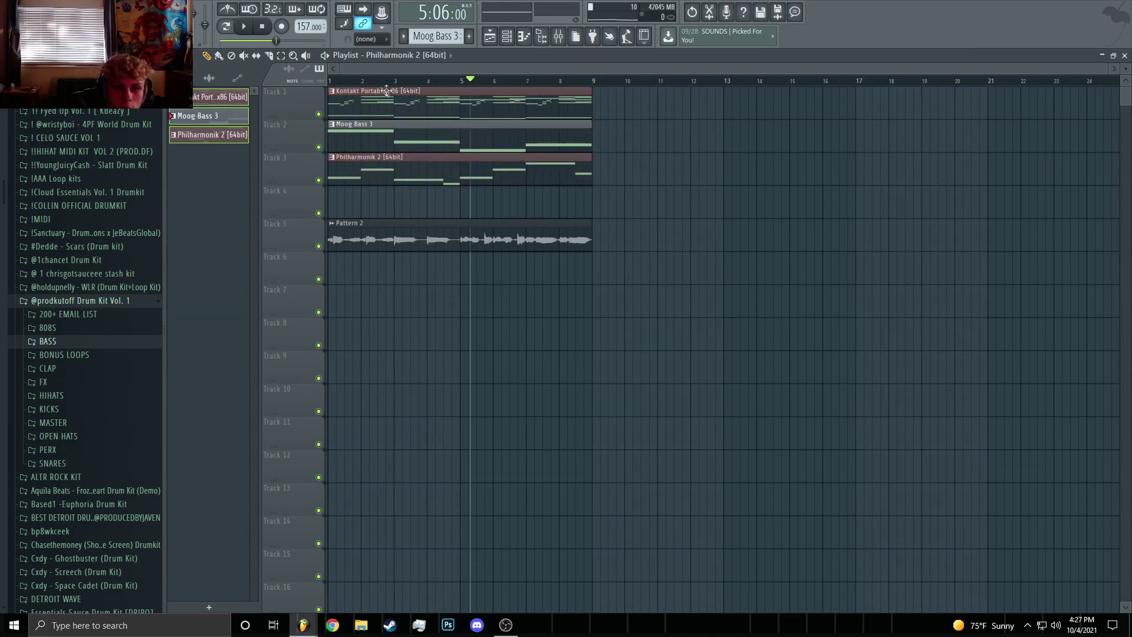
Render the Kontakt, Moog Bass 3 and Philharmonik 2 patterns to WAV audio clips, dismissing the device errors
right_click(221, 105)
left_click(288, 295)
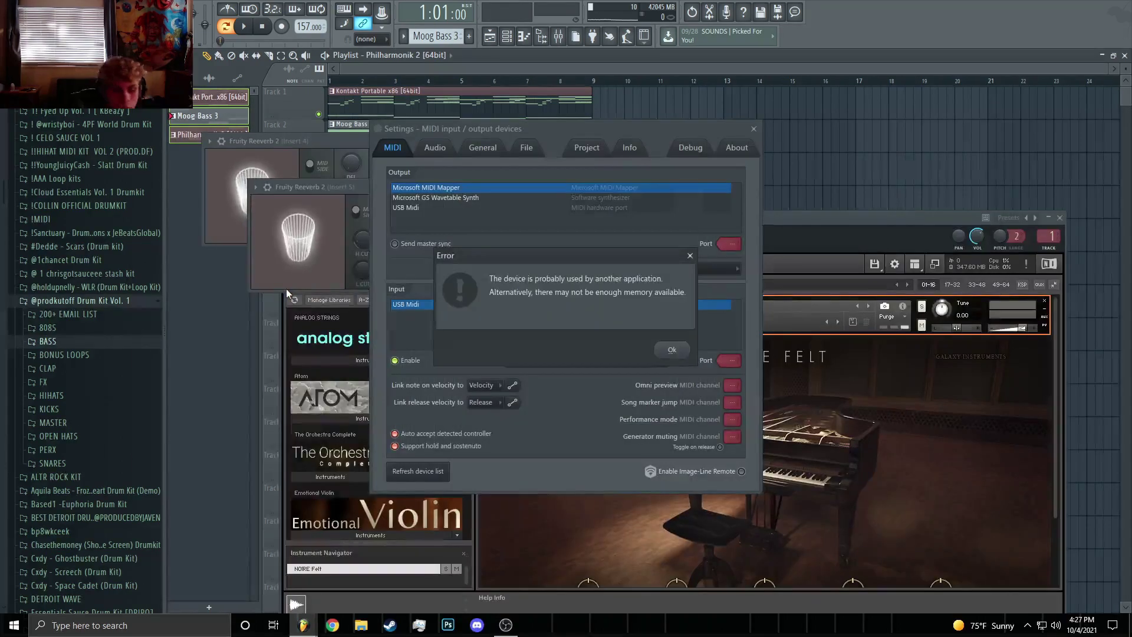
left_click(672, 350)
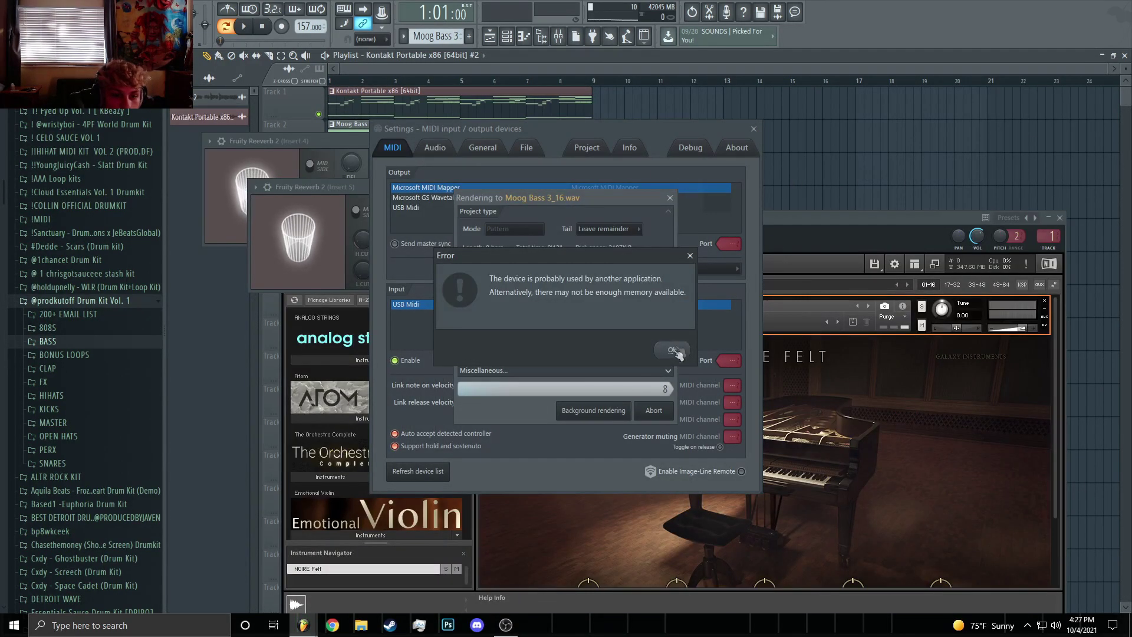
left_click(671, 350)
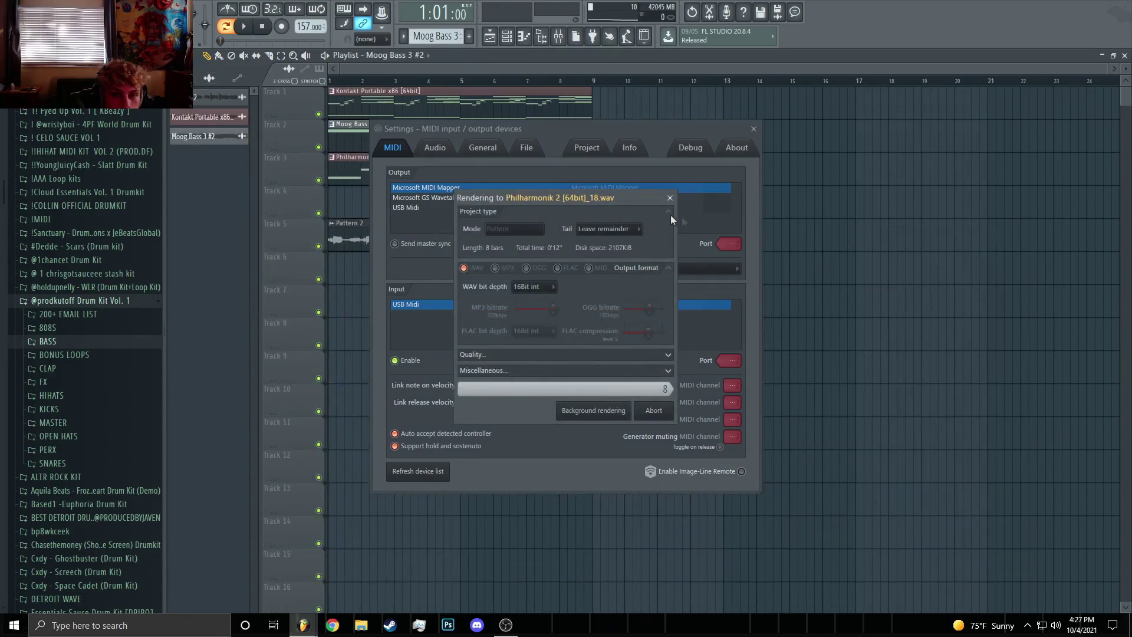
left_click(670, 350)
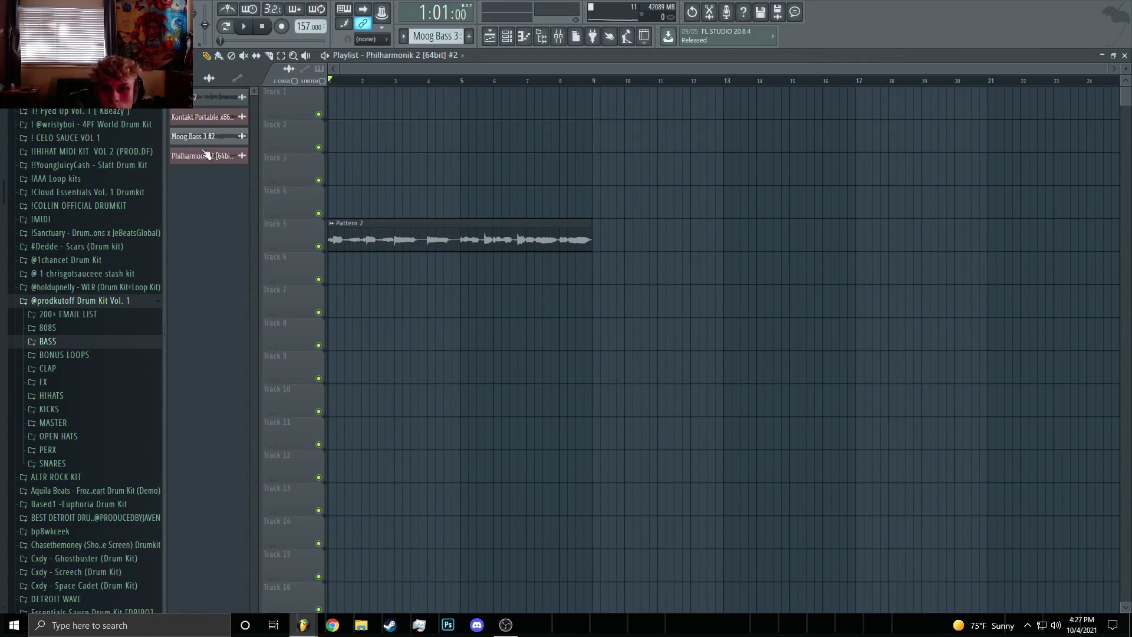
Place the rendered Kontakt, Philharmonik 2 and Moog Bass 3 audio clips at bar 1 on tracks 1, 2 and 3, and play the arrangement
left_click_drag(341, 159, 322, 129)
key("space")
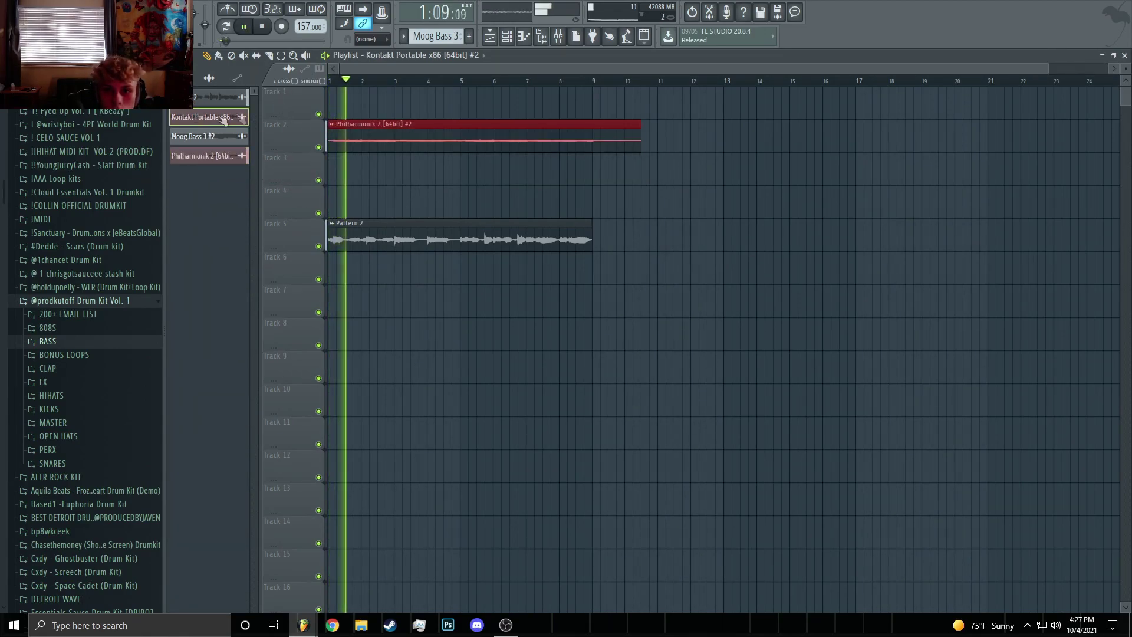
left_click_drag(201, 117, 333, 99)
left_click(208, 155)
left_click_drag(194, 136, 274, 171)
key("space")
key("space")
scroll(263, 72, "up", 2)
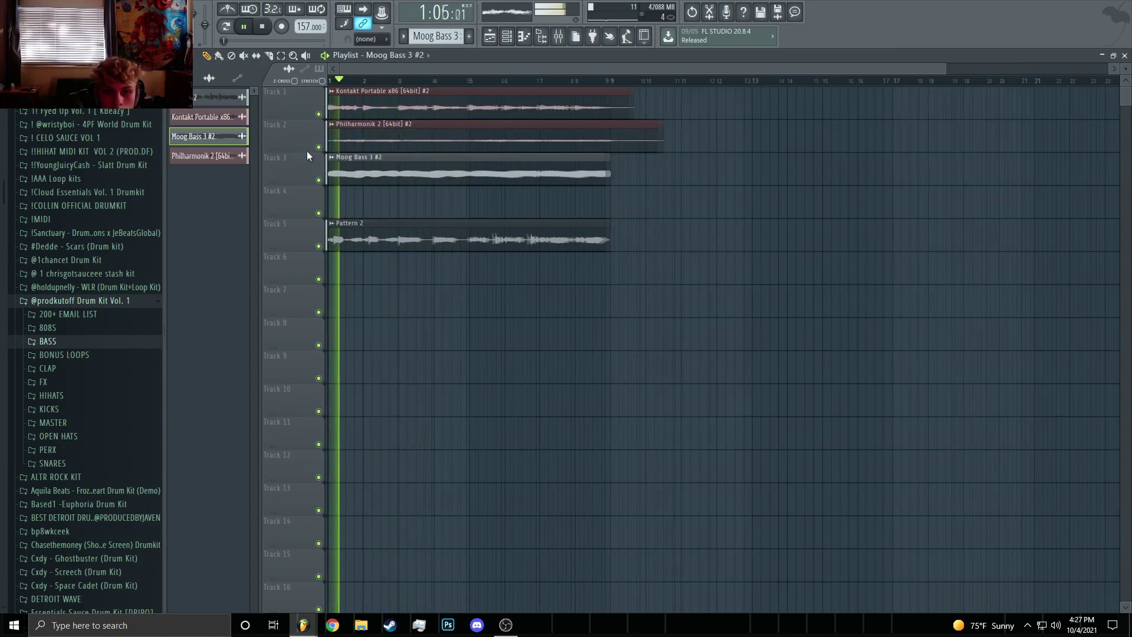
Trim the audio clips to end at bar 9, duplicate them to bars 9–17 and delete the first Pattern 2 clip on track 5
scroll(639, 299, "up", 3)
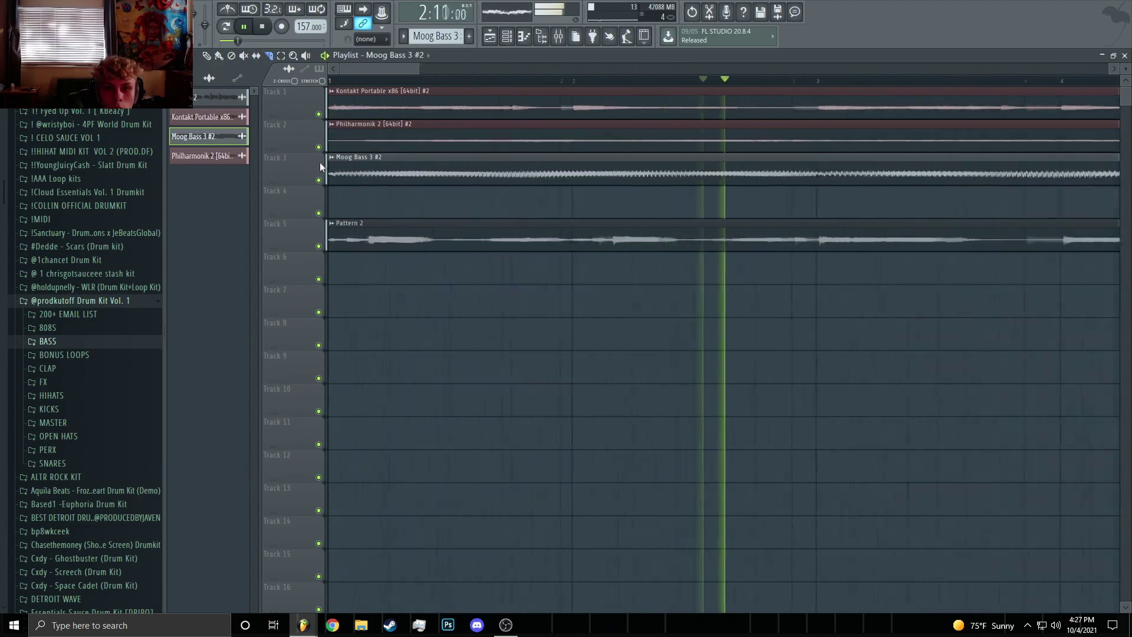
scroll(451, 268, "up", 2)
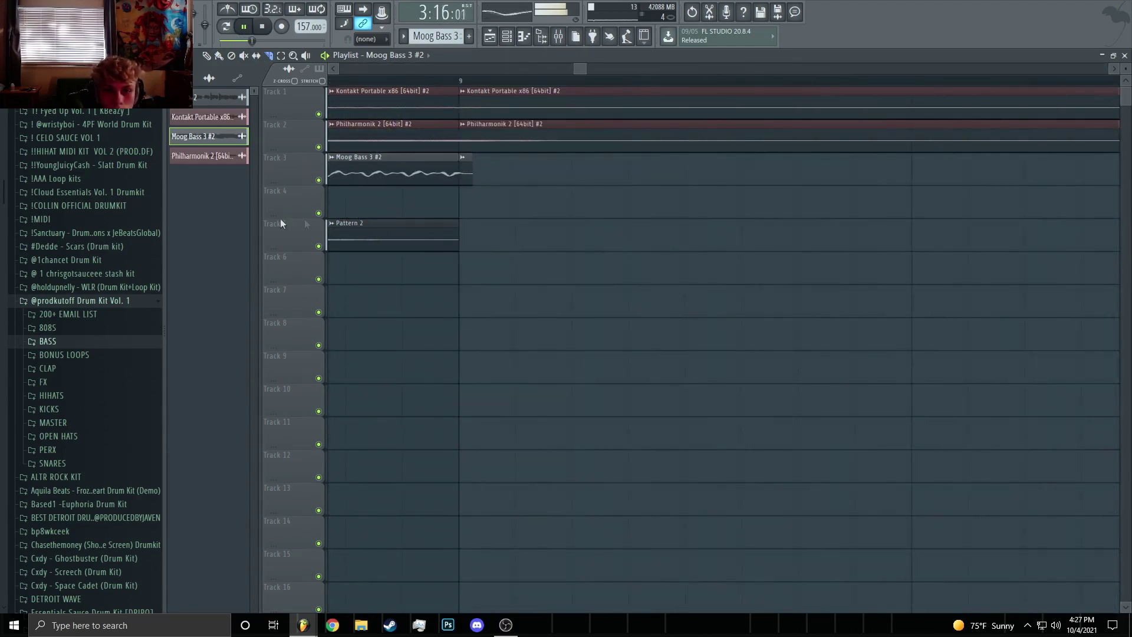
scroll(468, 277, "down", 6)
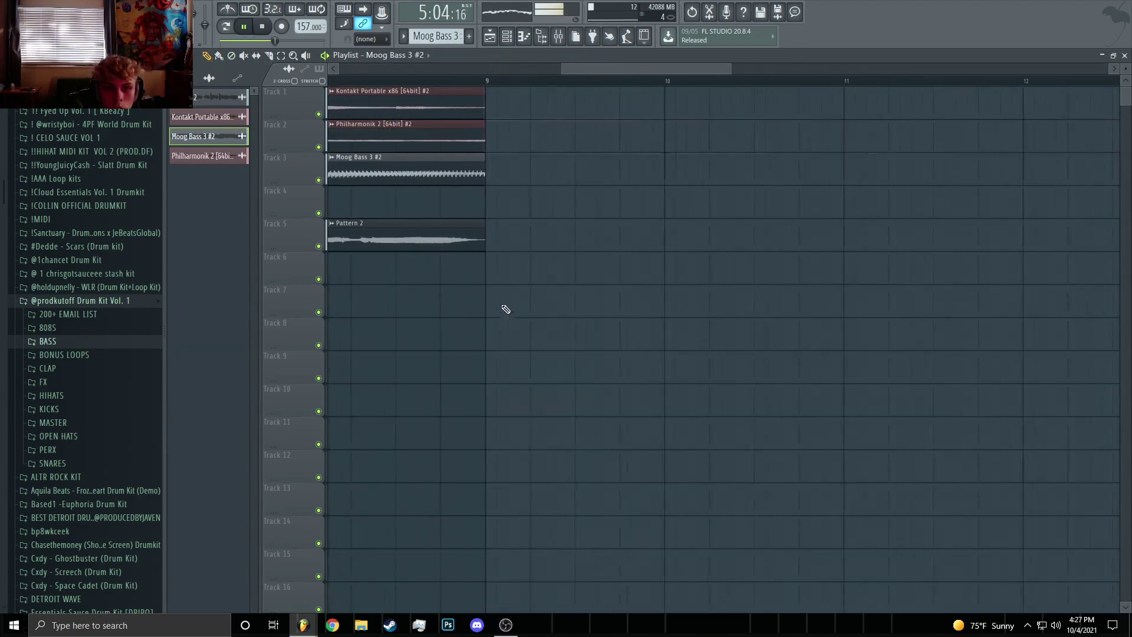
key("ctrl+a")
key("ctrl+b")
right_click(463, 227)
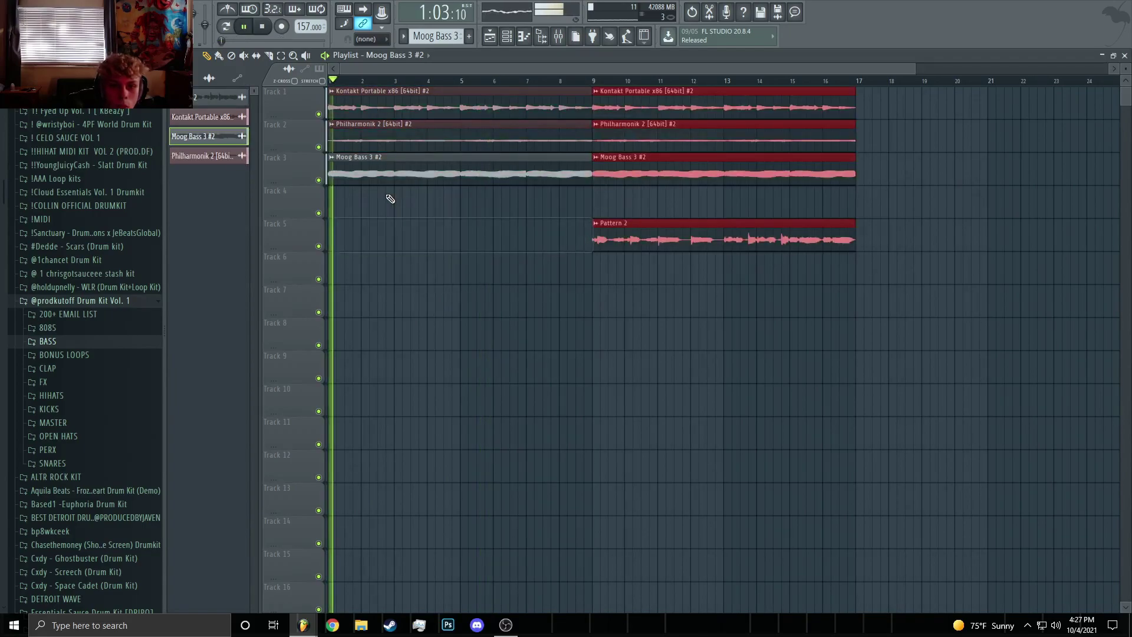
Check the mixer and the channel settings of the Philharmonik 2 audio clip on track 2 during playback
scroll(424, 198, "down", 1)
key("F9")
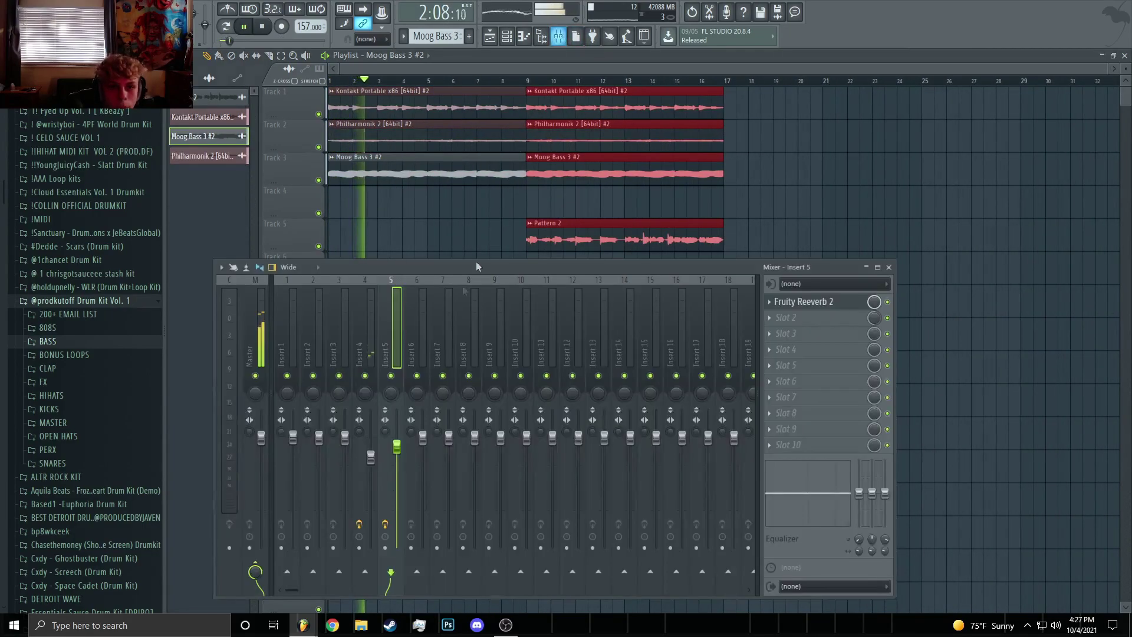
double_click(443, 133)
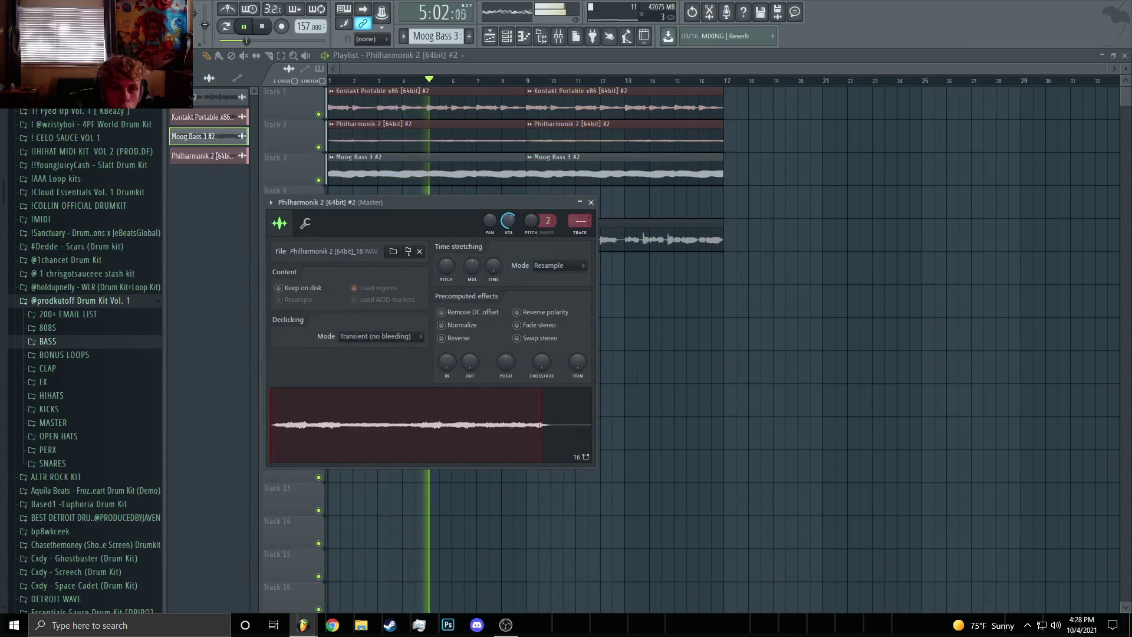
left_click(591, 203)
Duplicate the entire 16-bar arrangement repeatedly until the clips extend to bar 65
left_click_drag(631, 316, 576, 95)
key("ctrl+a")
key("ctrl+b")
key("ctrl+b")
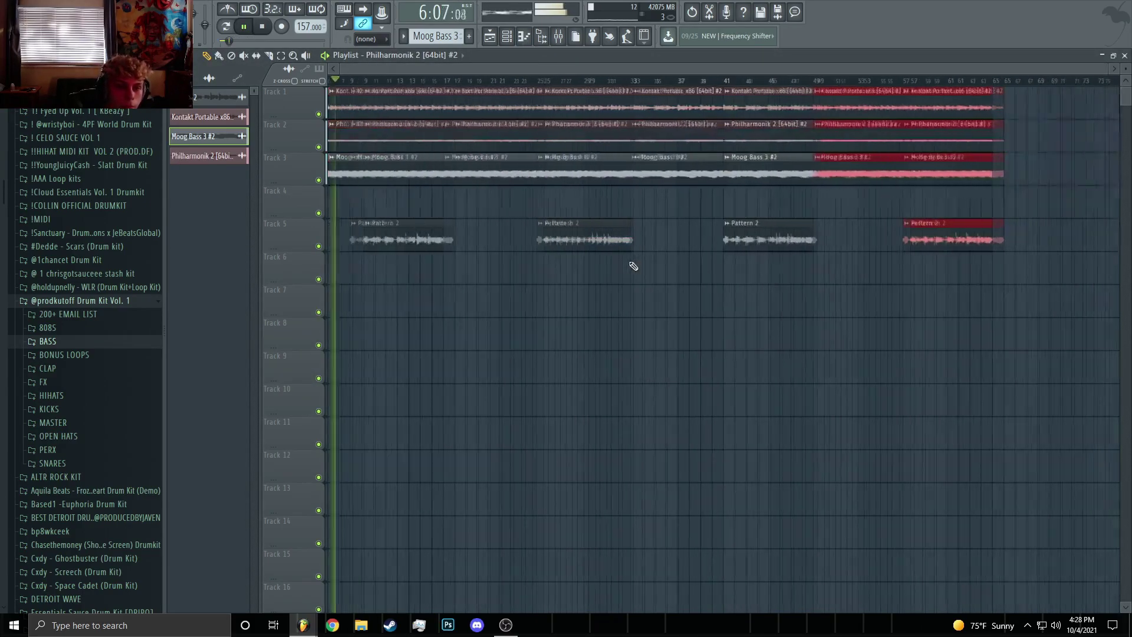
Delete the Moog Bass 3 clip between bars 9 and 17 on track 3 and select the Philharmonik 2 clip at bar 9
scroll(498, 194, "up", 4)
left_click_drag(493, 134, 456, 139)
key("Delete")
left_click(466, 139)
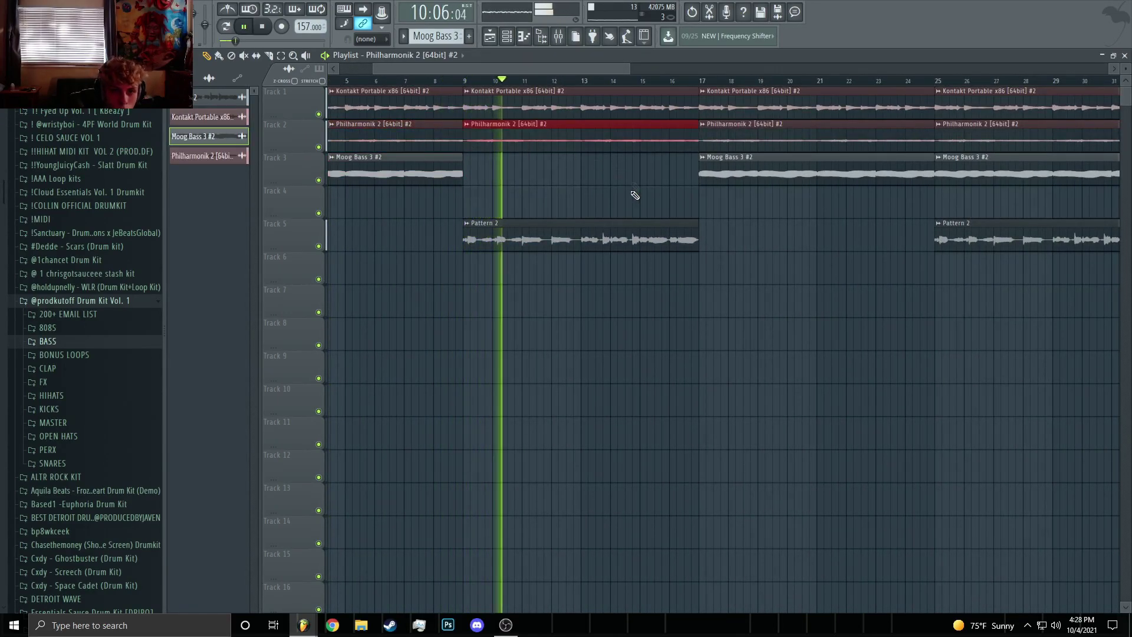
Examine the Pitcher and Fruity Reeverb 2 settings on mixer insert 4, close them and stop playback
key("F9")
left_click(371, 333)
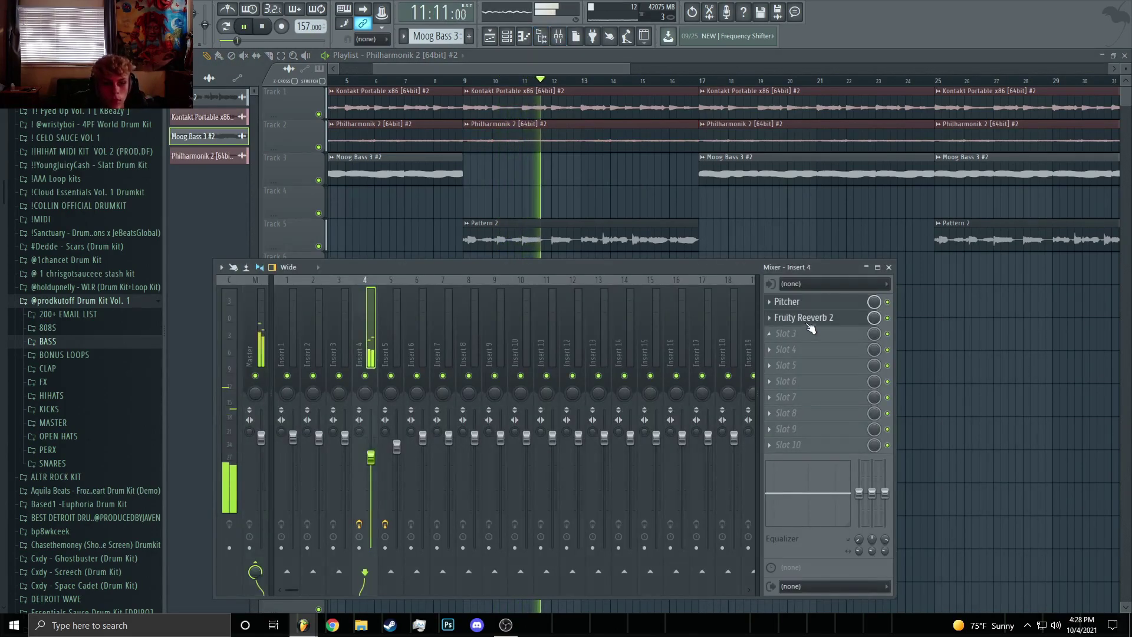
left_click(788, 301)
left_click(802, 317)
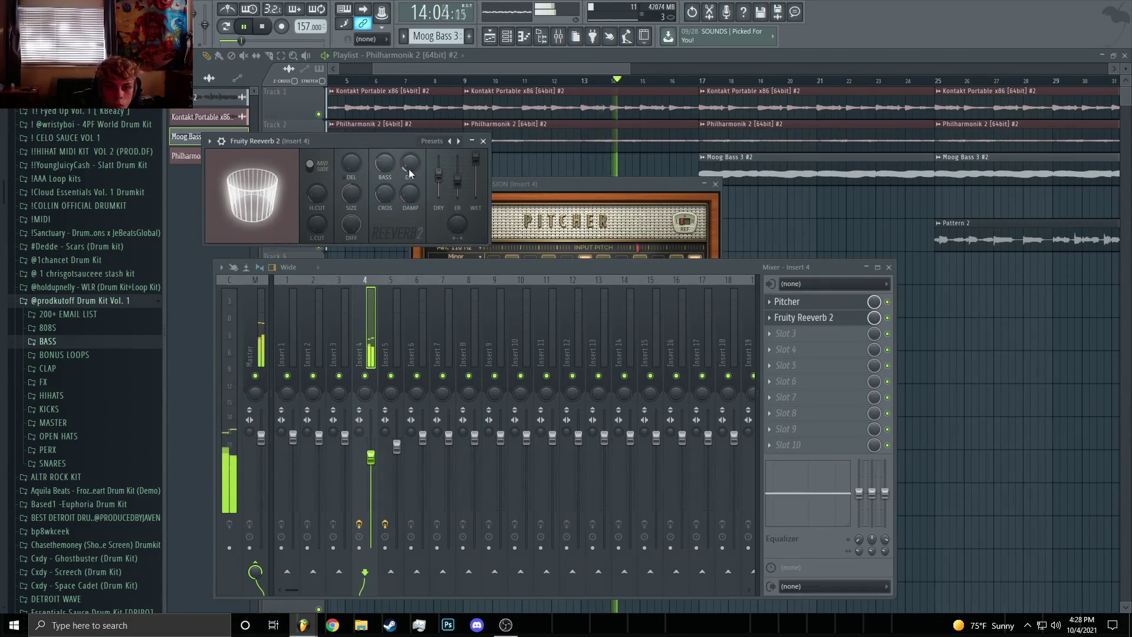
key("Escape")
key("Escape")
key("Escape")
scroll(424, 145, "down", 3)
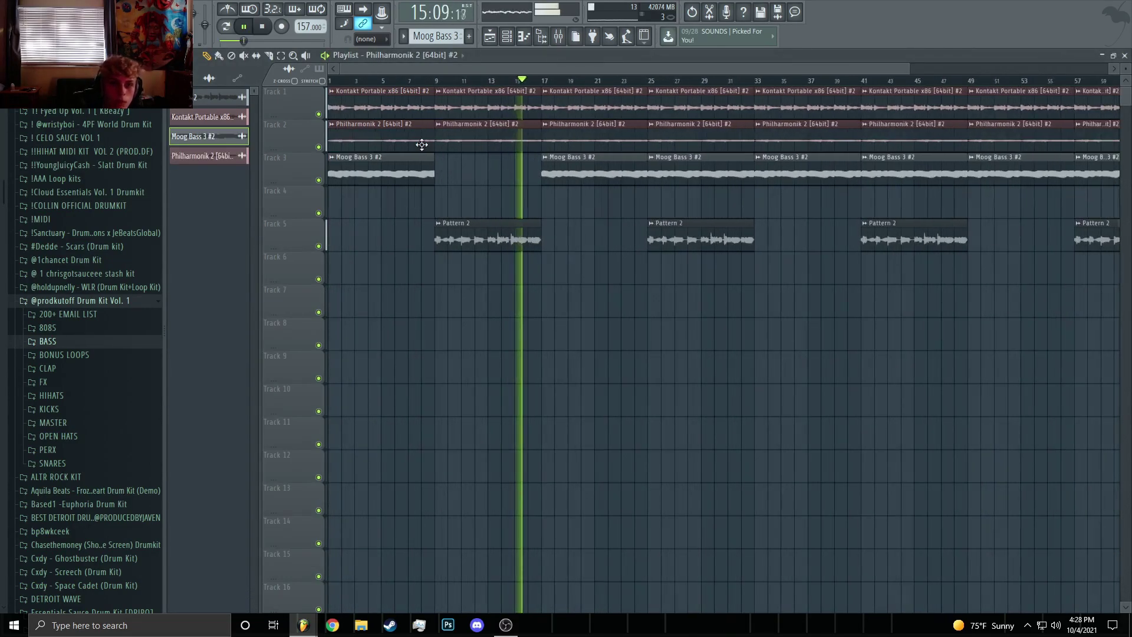
key("space")
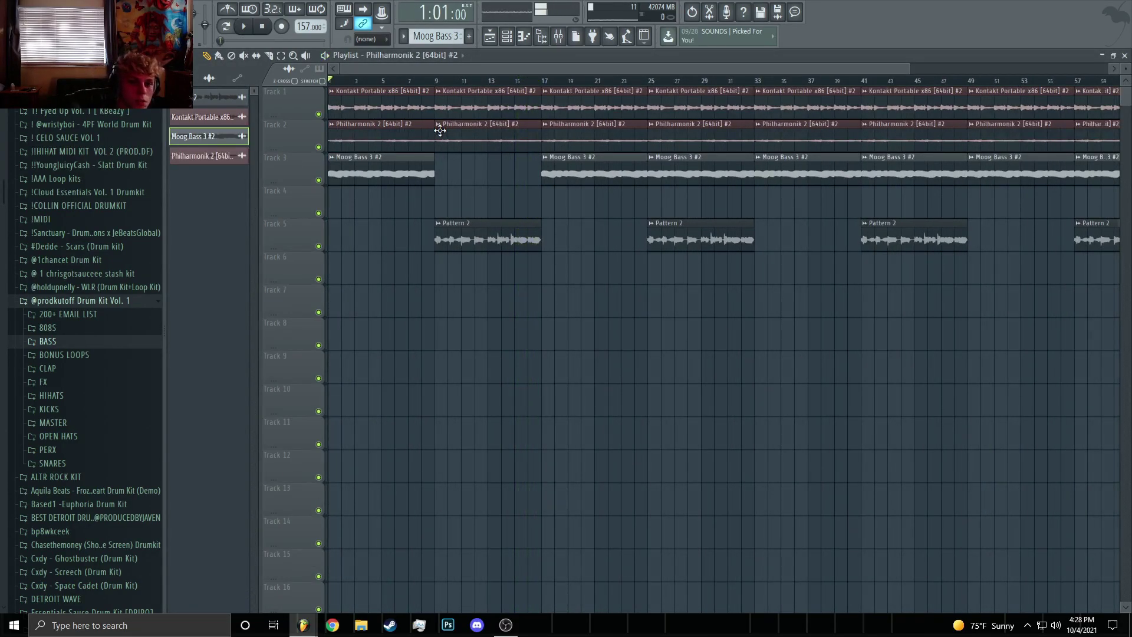